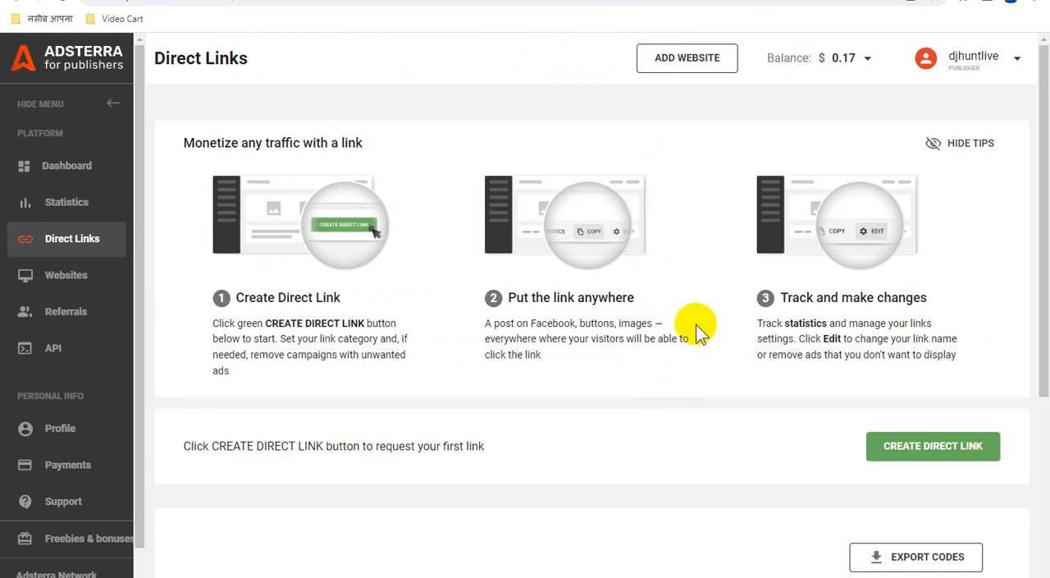
# Review the existing Adsterra direct links, then switch to Pinterest and start creating an organic pin.
pyautogui.scroll(-4, 697, 328)
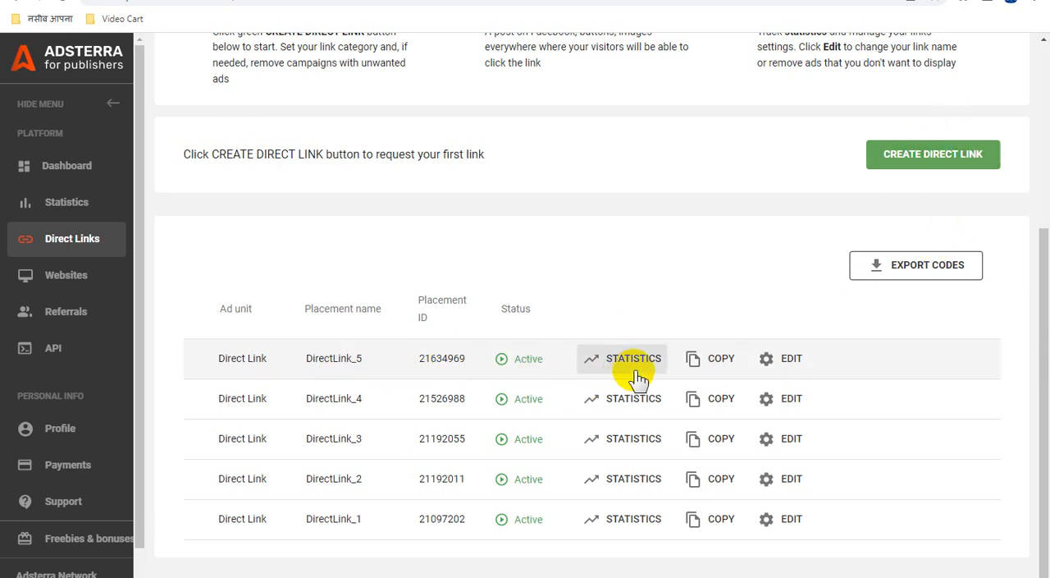
pyautogui.click(525, 1)
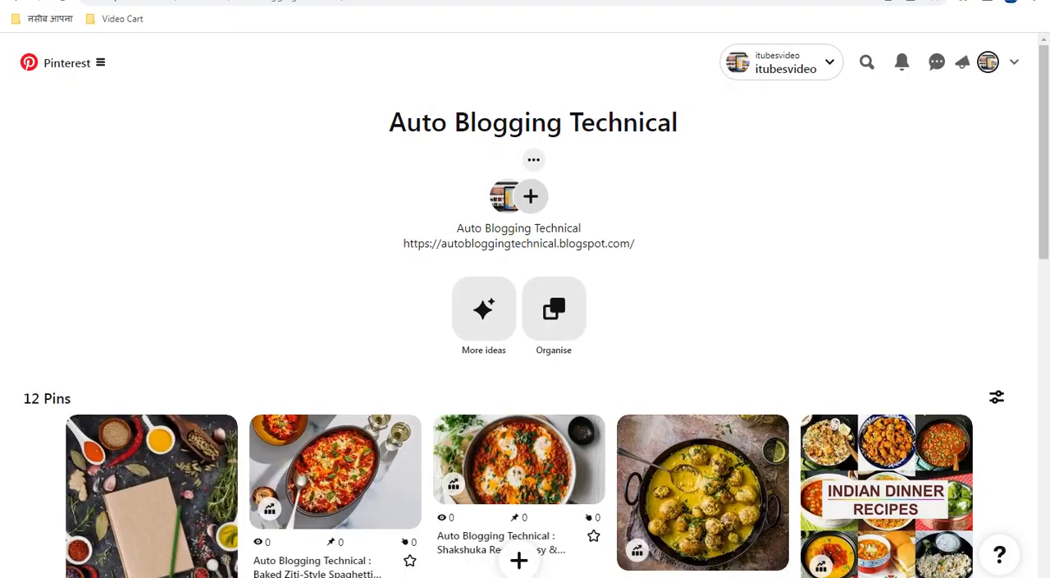
pyautogui.click(107, 72)
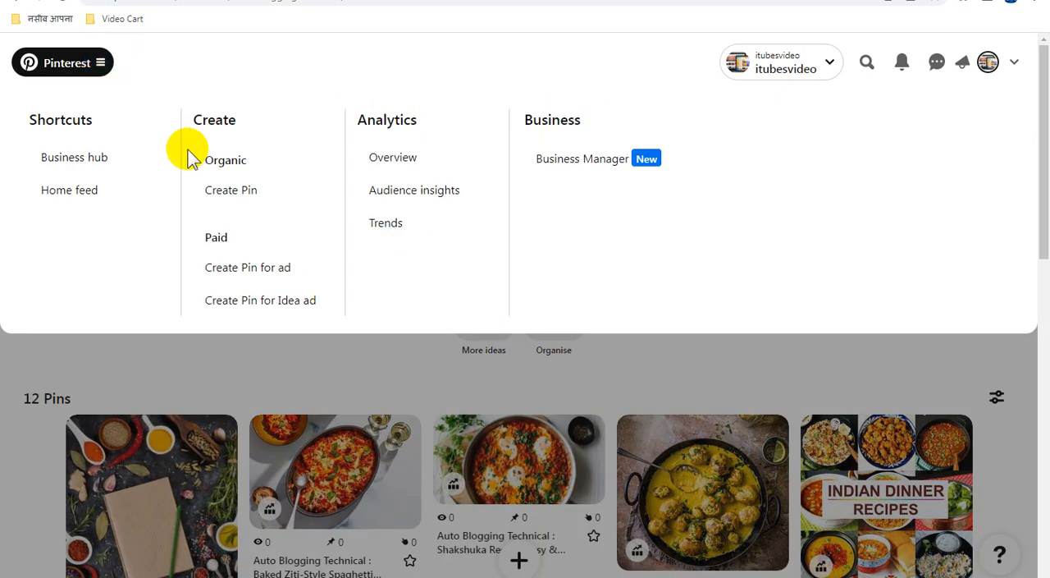
pyautogui.click(241, 197)
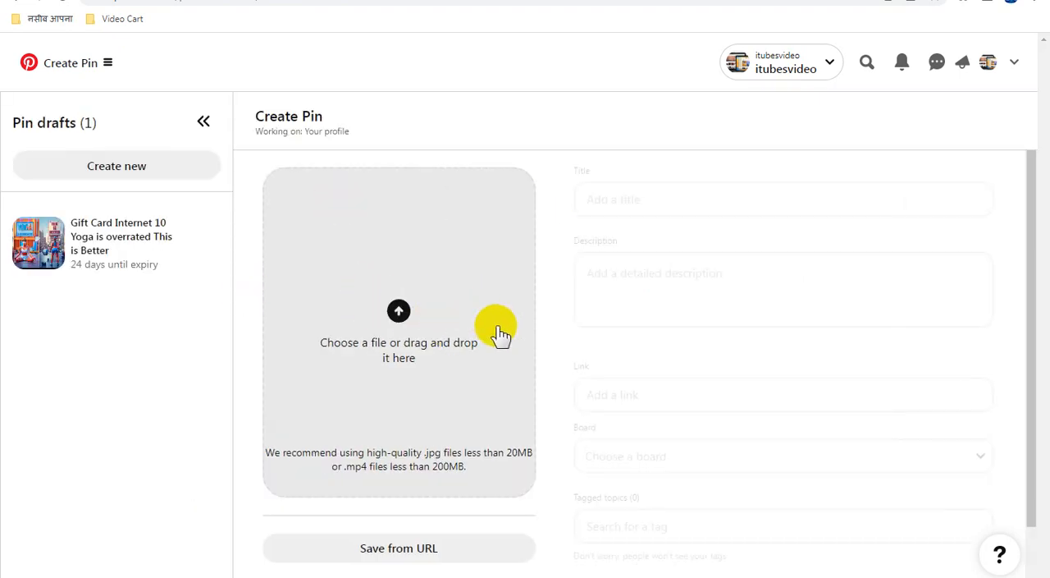
# Copy the file name of Simply-Recipes-Baklava-LEAD.jpg from the Recipes Images folder and upload that image to the pin.
pyautogui.click(396, 316)
pyautogui.click(530, 270)
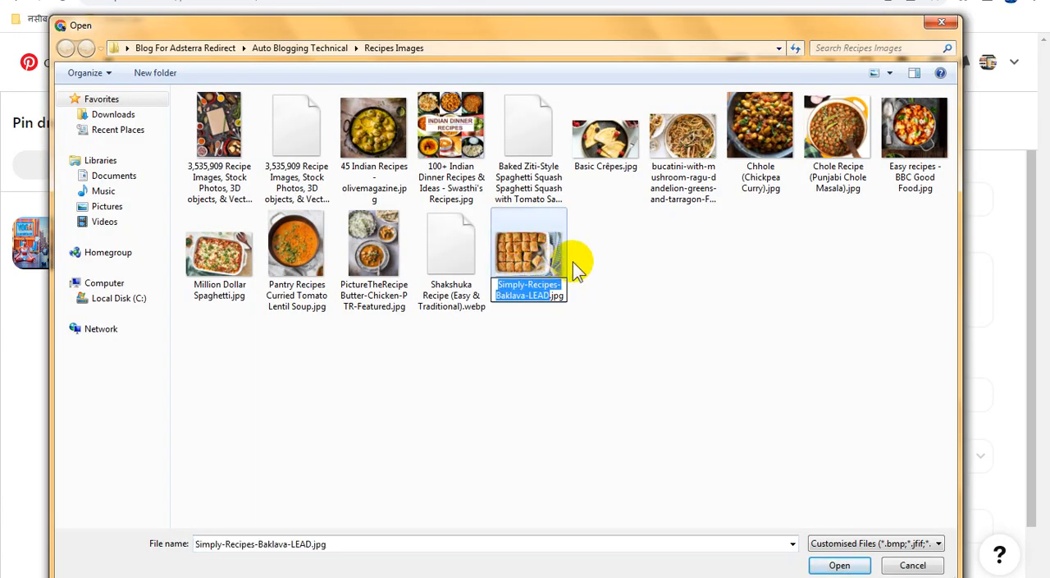
pyautogui.doubleClick(516, 235)
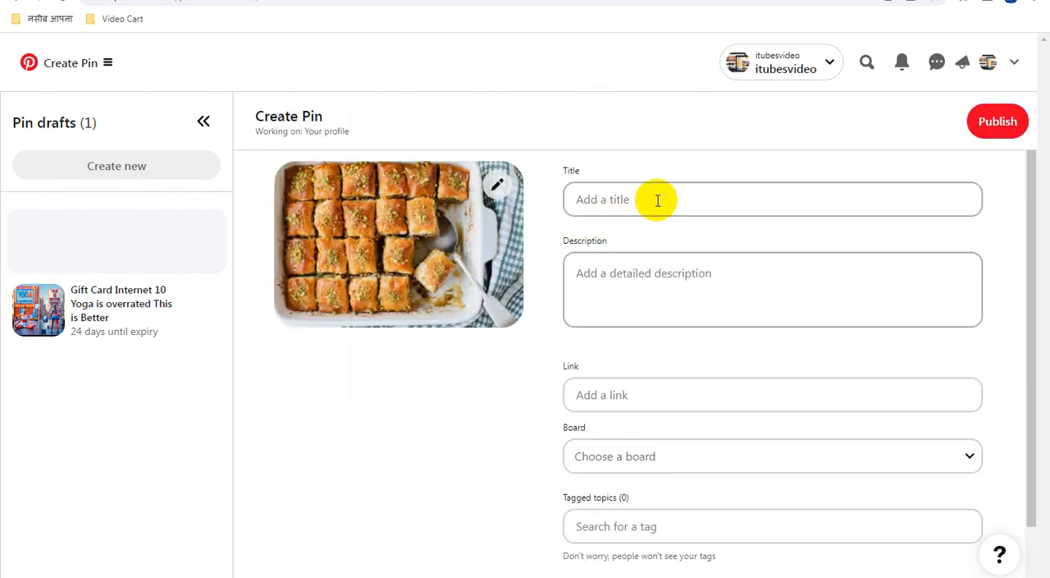
# Set the pin's title and description to "Simply-Recipes-Baklava-LEAD" and assign it to the Auto Blogging Technical board.
pyautogui.click(657, 199)
pyautogui.write('Simply-Recipes-Baklava-LEAD')
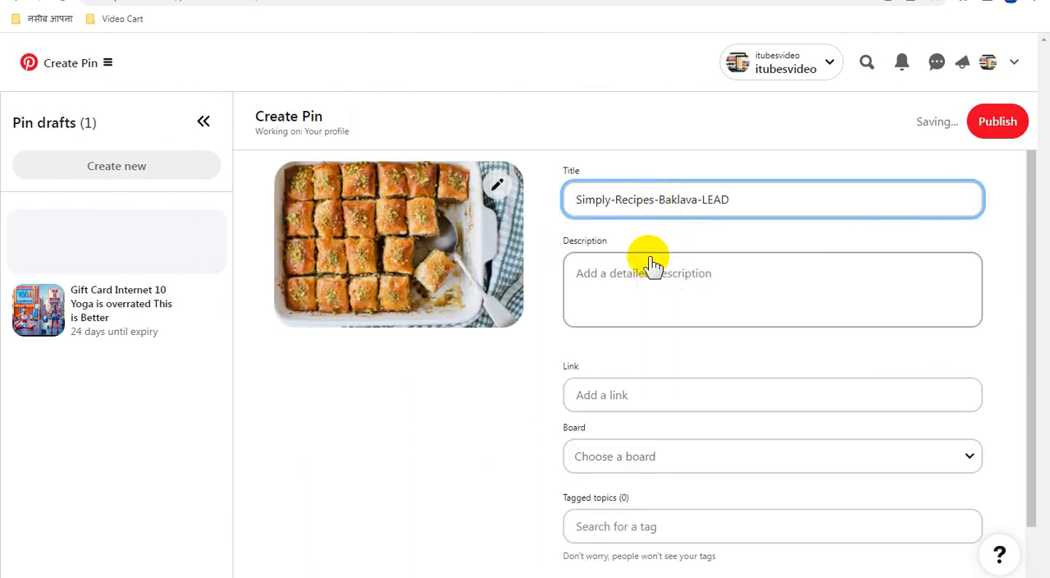
pyautogui.click(646, 277)
pyautogui.write('Simply-Recipes-Baklava-LEAD')
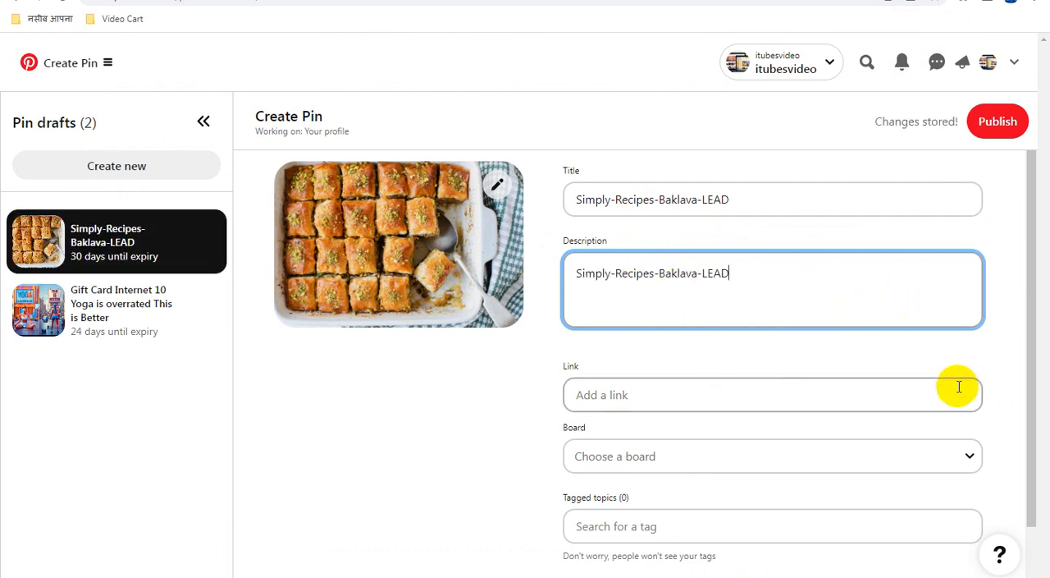
pyautogui.click(969, 456)
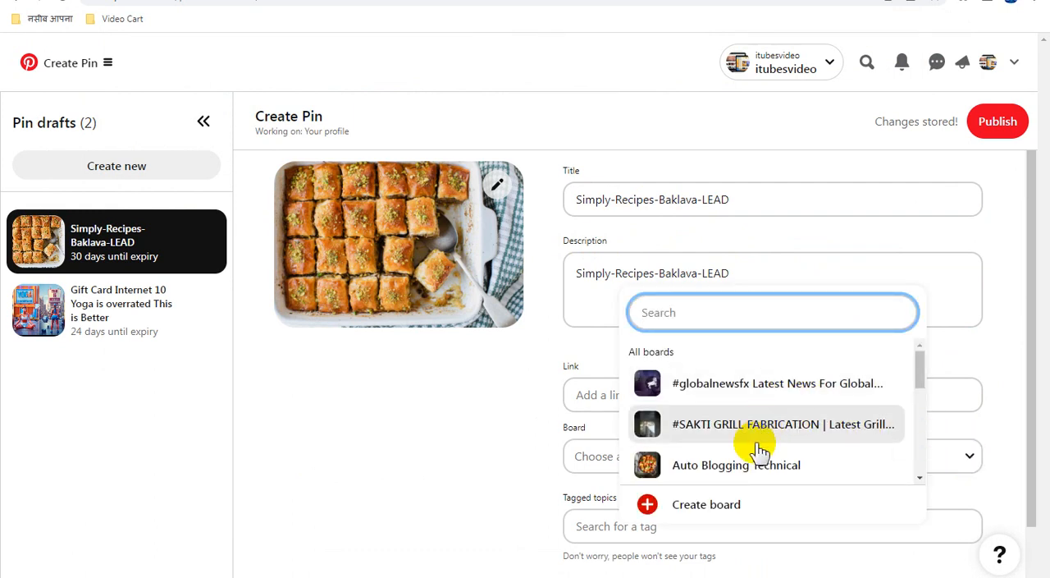
pyautogui.click(764, 466)
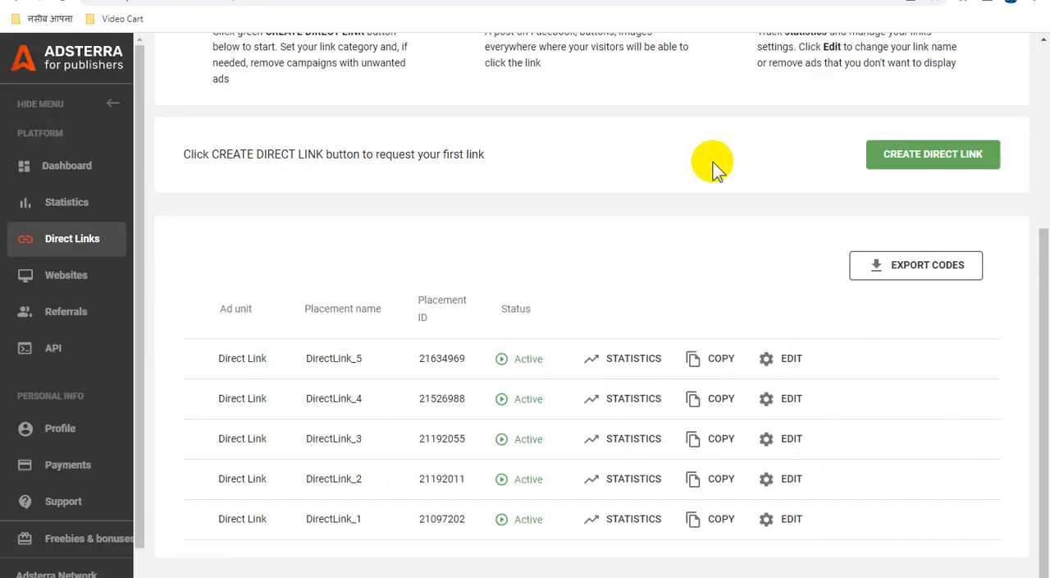
# Copy the DirectLink_5 URL from Adsterra into the baklava pin's link on Pinterest and publish the pin.
pyautogui.click(720, 361)
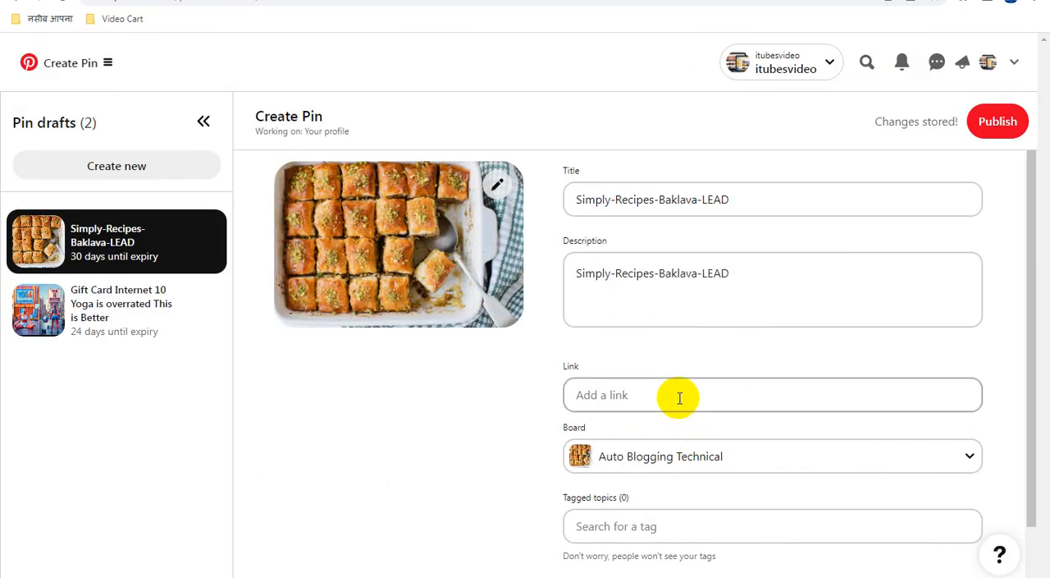
pyautogui.click(679, 398)
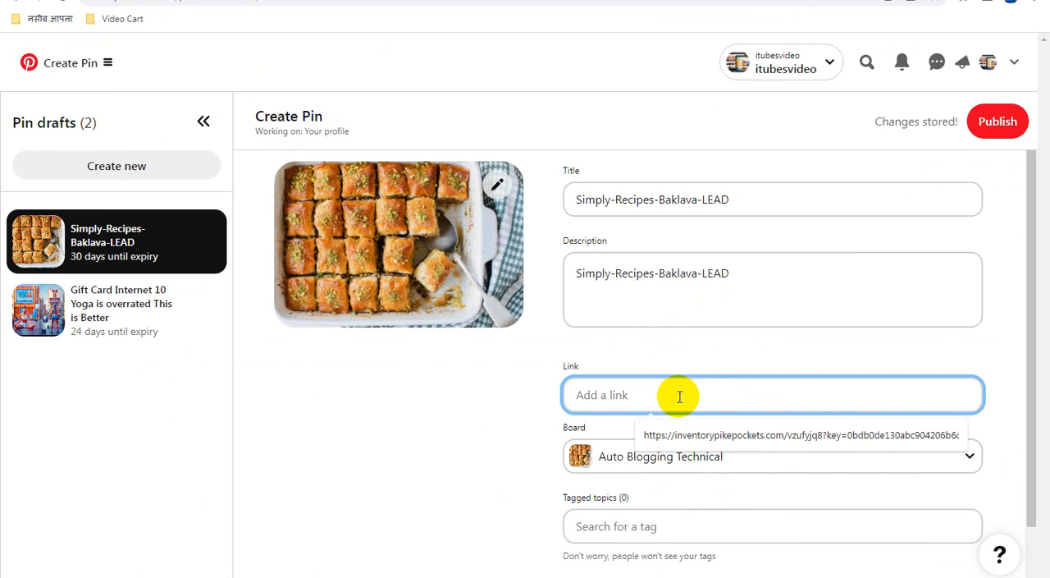
pyautogui.hotkey('ctrl', 'v')
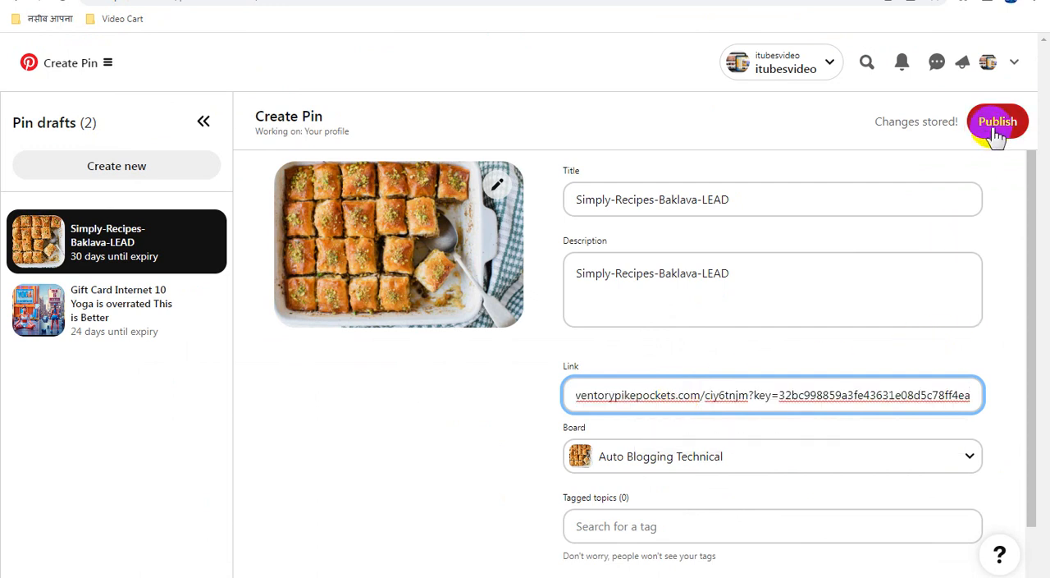
pyautogui.click(997, 123)
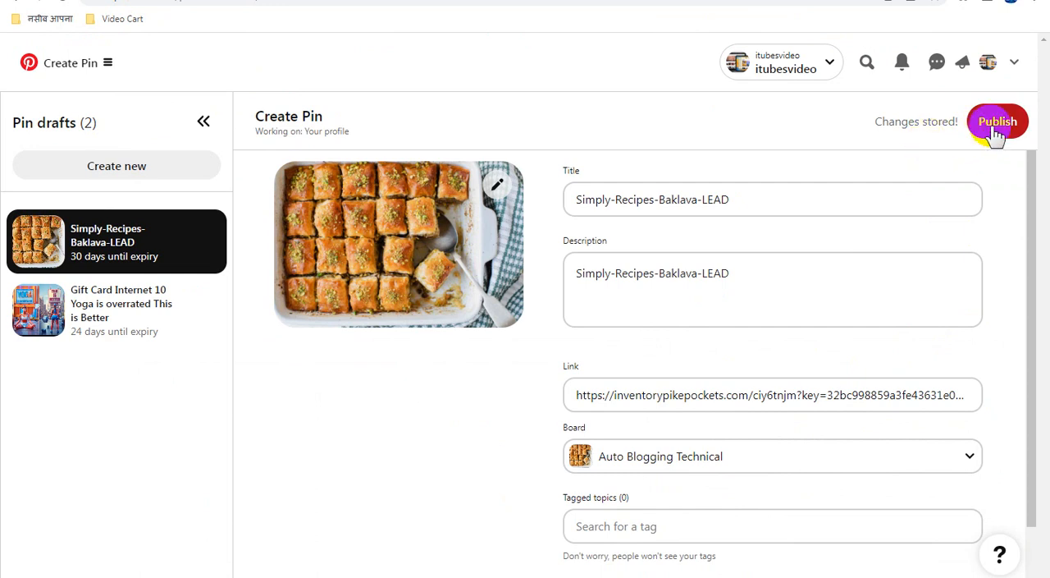
pyautogui.click(993, 130)
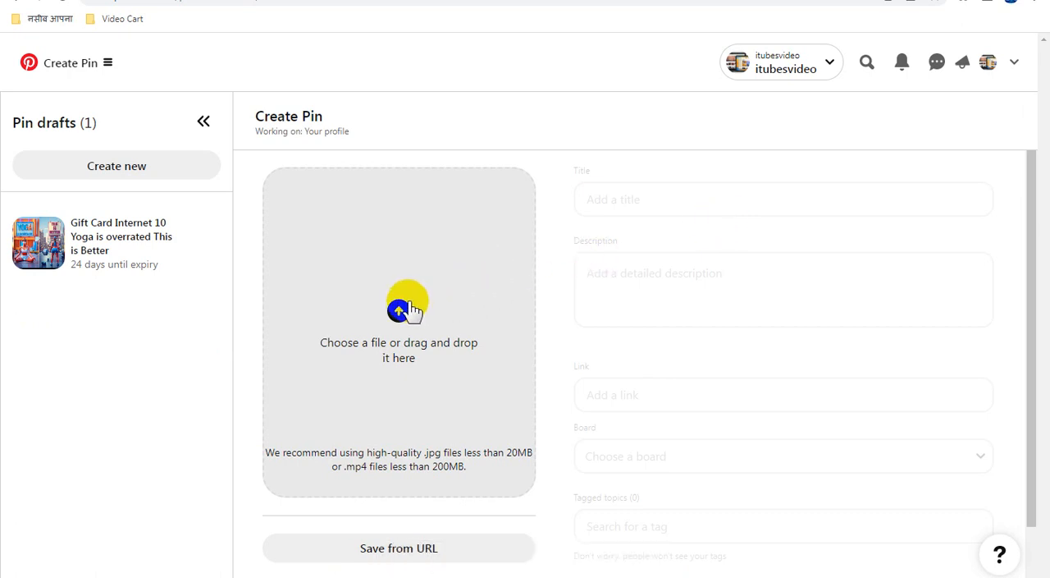
# Copy the file name of Shakshuka Recipe (Easy & Traditional).webp and upload that image to a new pin.
pyautogui.click(485, 289)
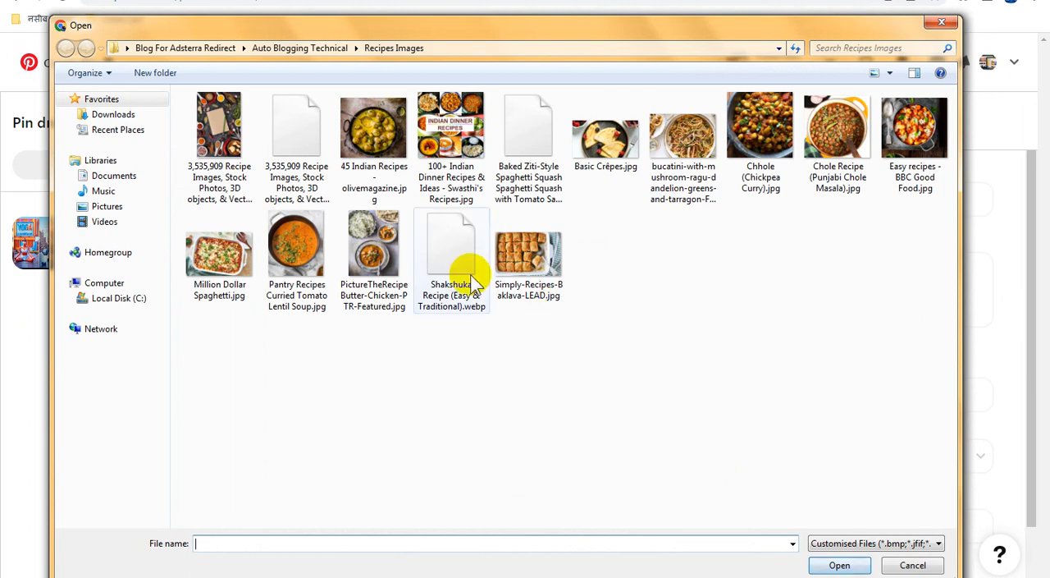
pyautogui.click(451, 271)
pyautogui.click(450, 271)
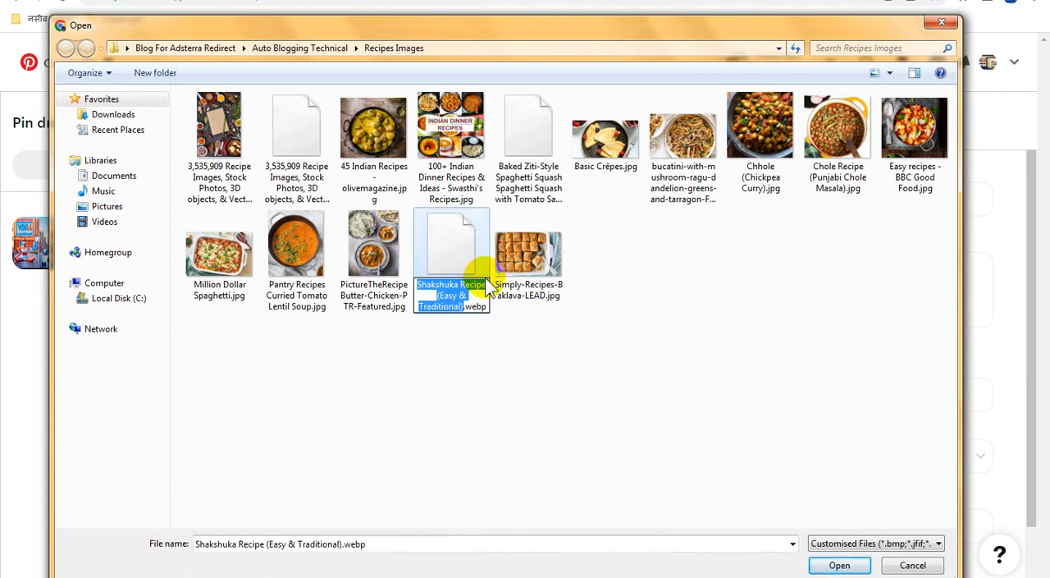
pyautogui.doubleClick(441, 242)
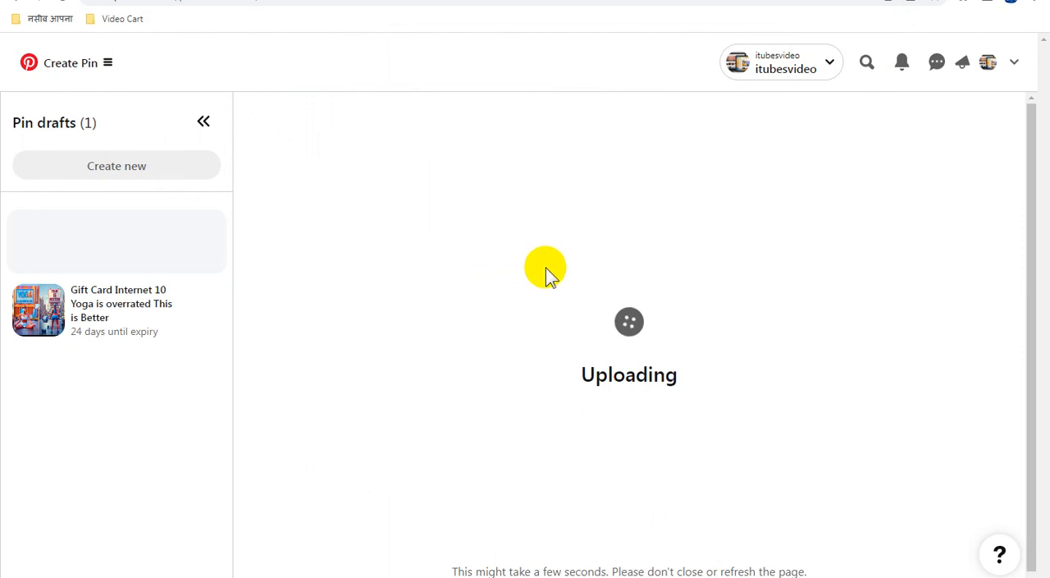
# Set the pin's title and description to "Shakshuka Recipe (Easy & Traditional)" and assign it to the Auto Blogging Technical board.
pyautogui.click(645, 198)
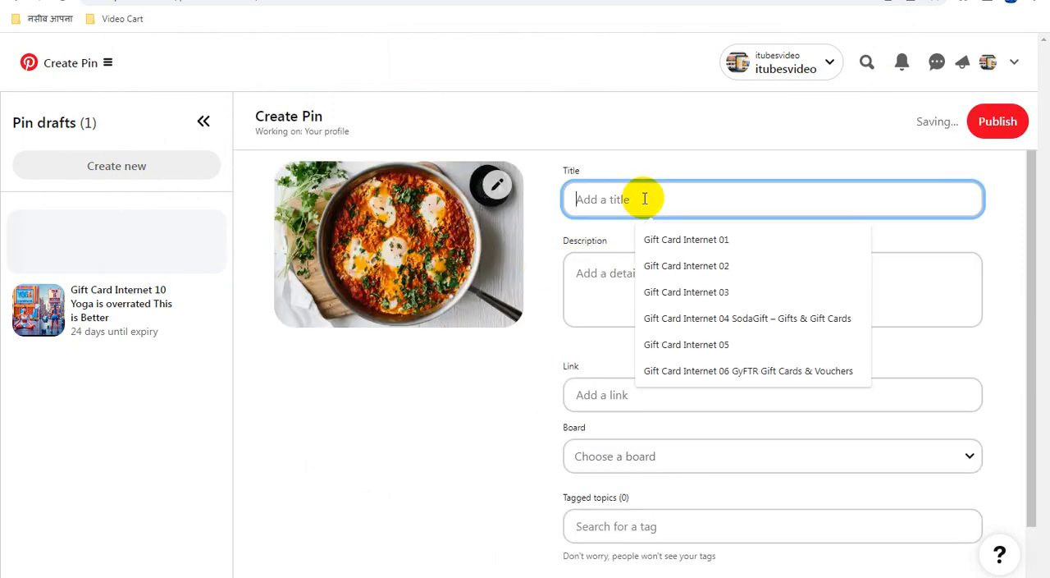
pyautogui.hotkey('ctrl', 'v')
pyautogui.click(651, 281)
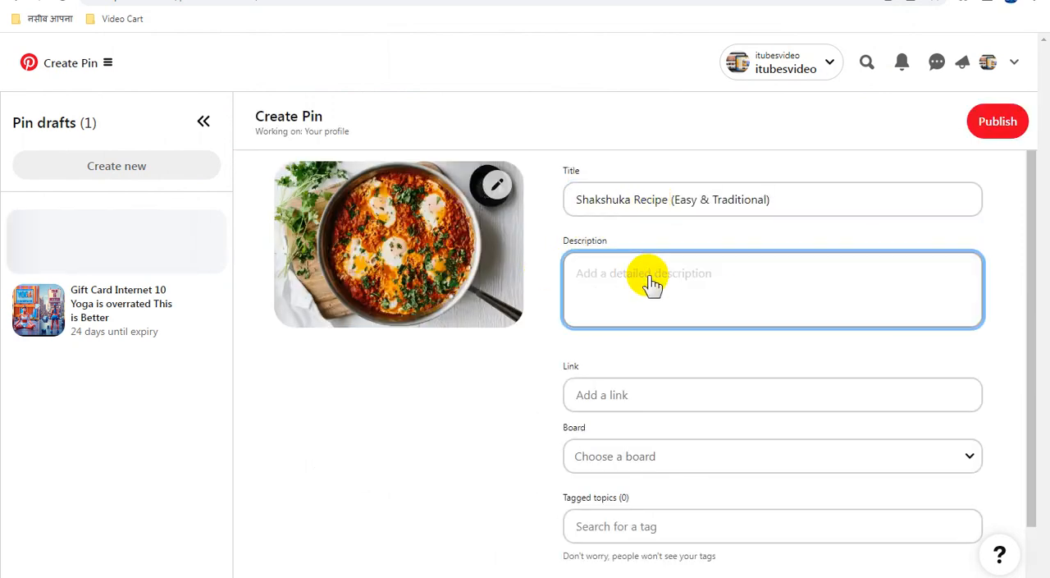
pyautogui.hotkey('ctrl', 'v')
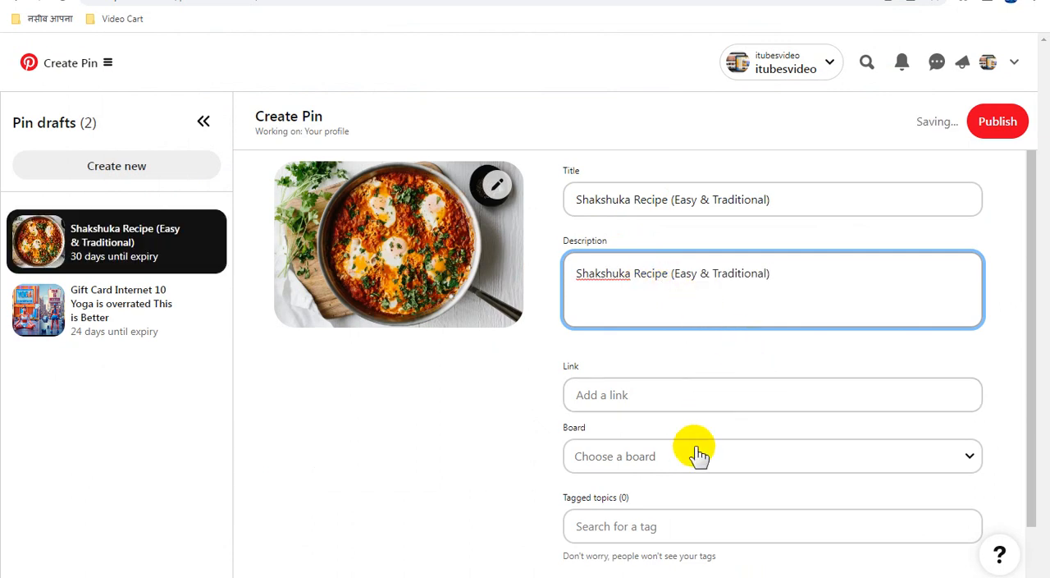
pyautogui.scroll(-1, 698, 456)
pyautogui.click(649, 398)
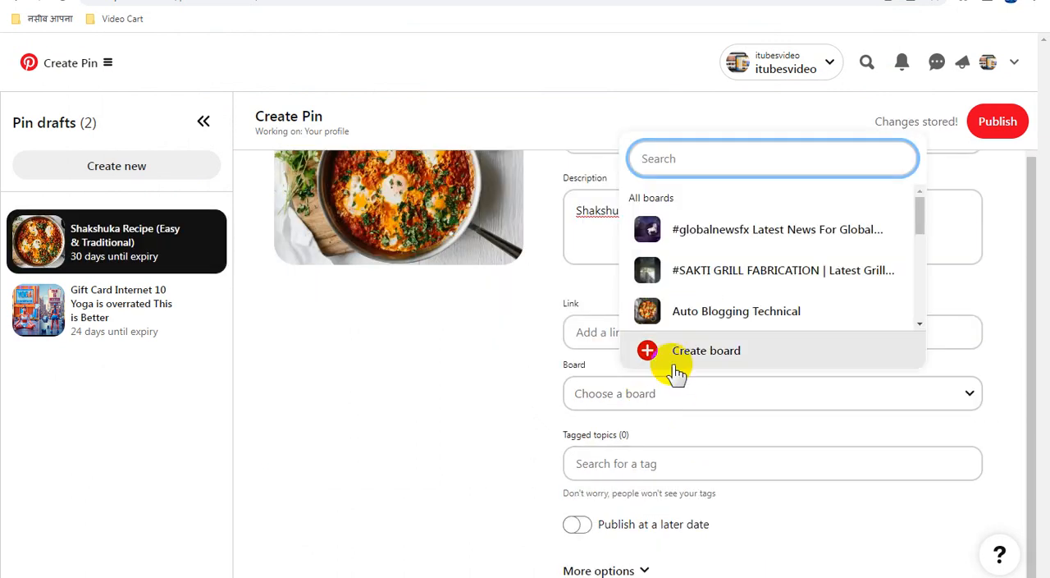
pyautogui.click(714, 311)
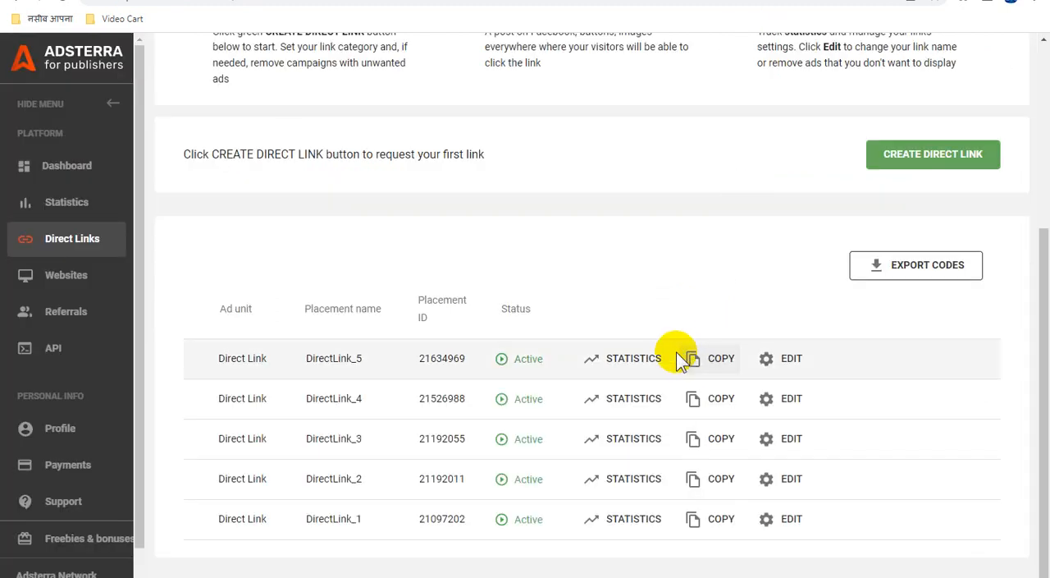
# Copy the DirectLink_5 URL from Adsterra into the shakshuka pin's link on Pinterest and publish the pin.
pyautogui.click(704, 355)
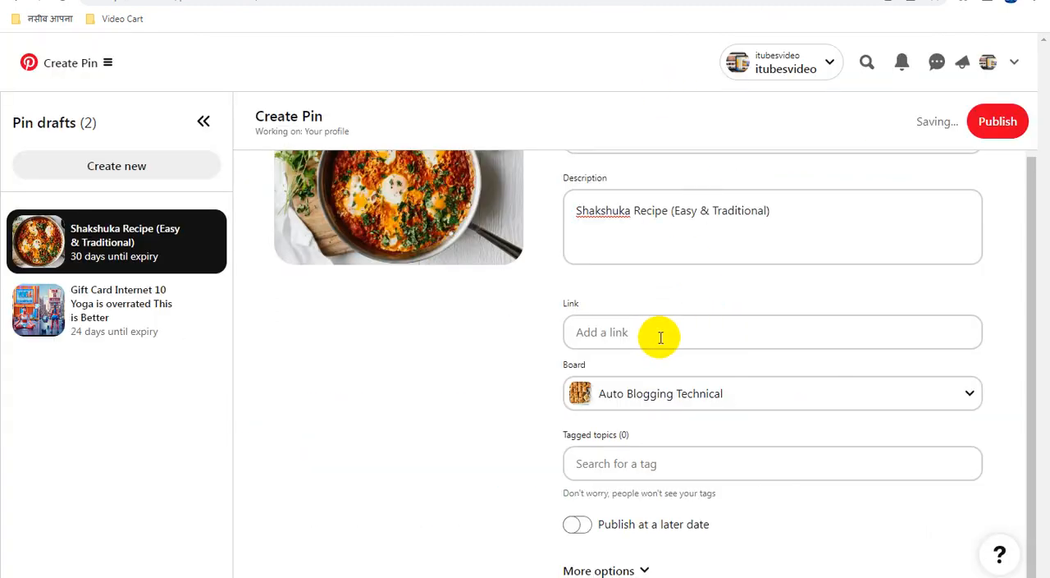
pyautogui.click(659, 334)
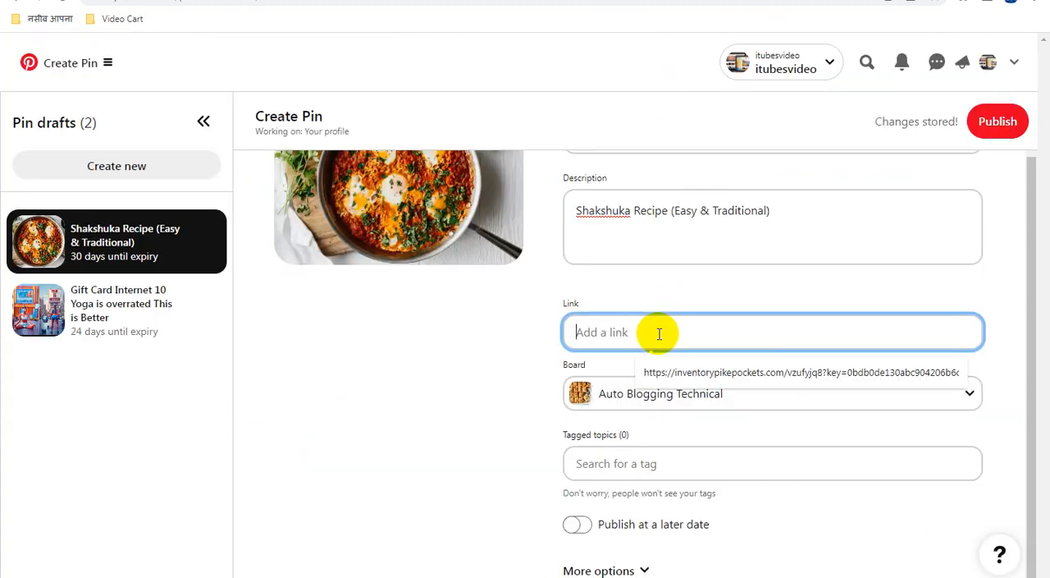
pyautogui.hotkey('ctrl', 'v')
pyautogui.click(996, 125)
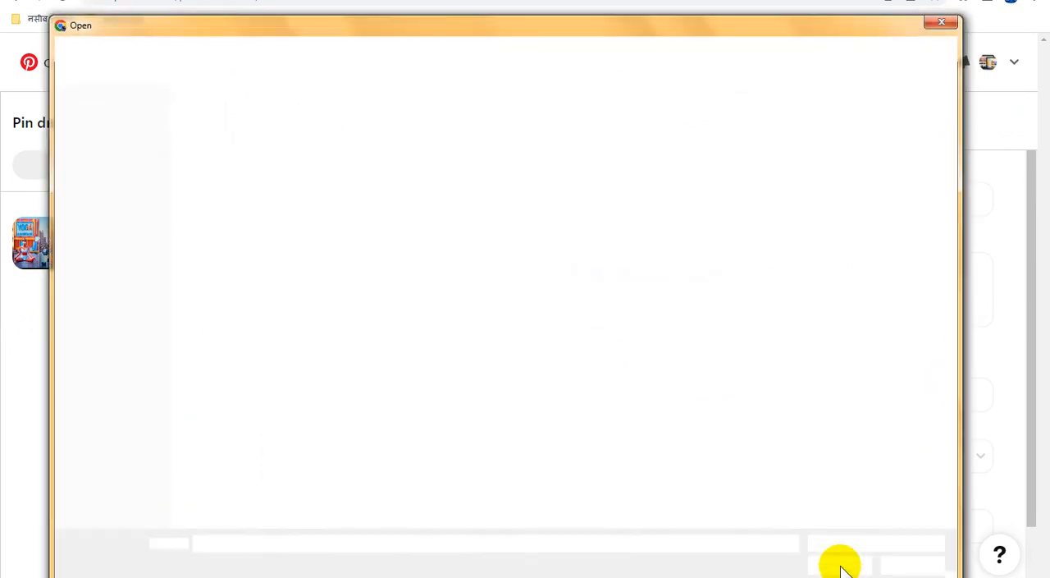
# Copy the file name of PictureTheRecipe Butter-Chicken-PTR-Featured.jpg and upload that image to a new pin.
pyautogui.click(378, 258)
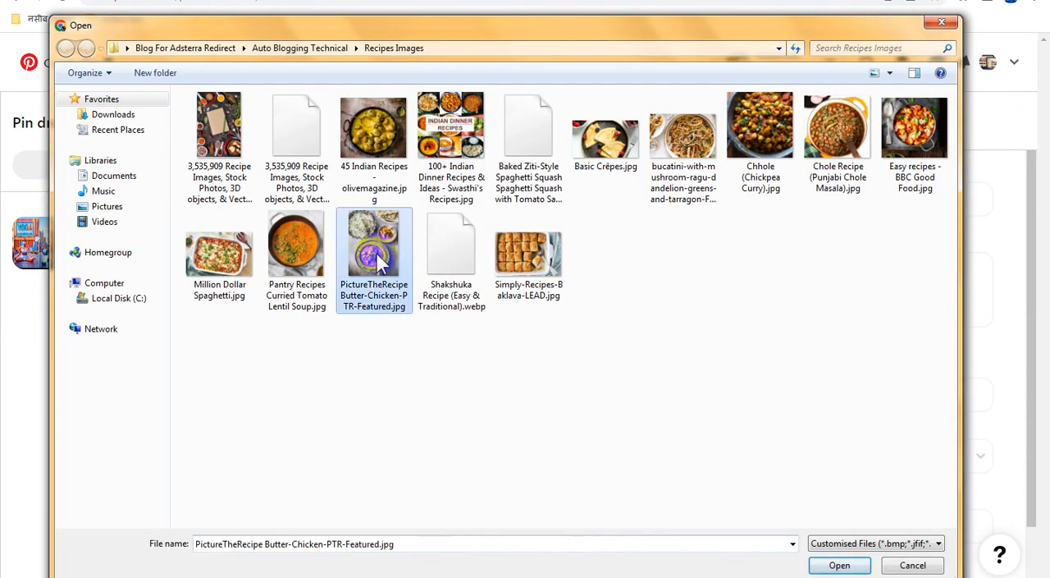
pyautogui.click(378, 260)
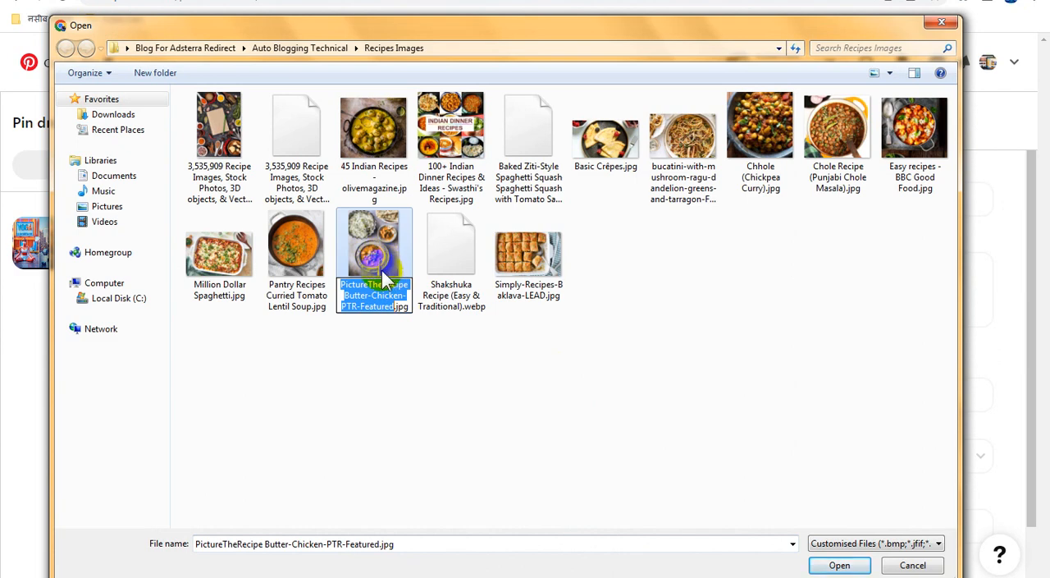
pyautogui.doubleClick(380, 254)
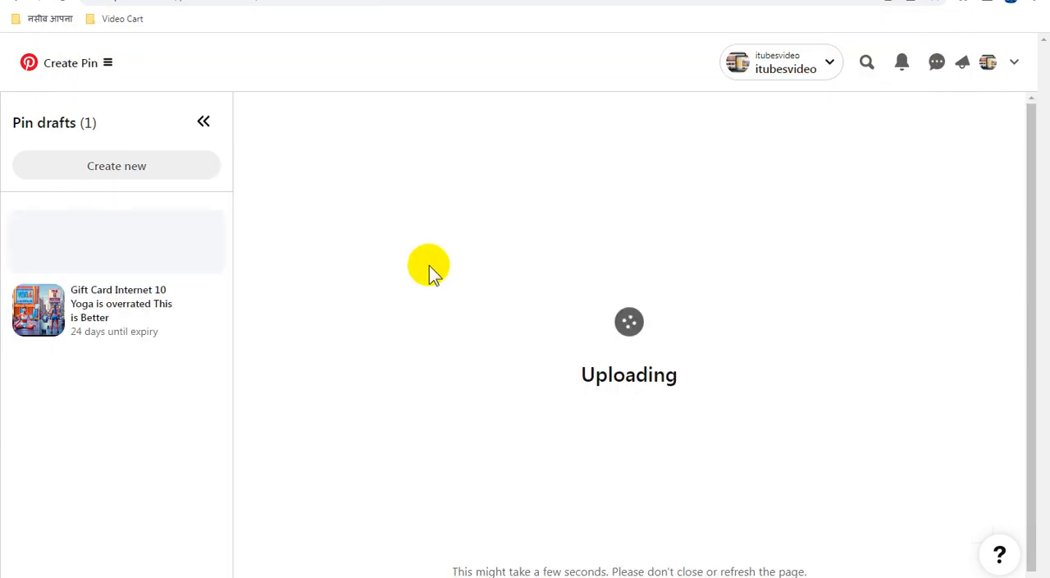
# Set the pin's title and description to "PictureTheRecipe Butter-Chicken-PTR-Featured" and assign it to the Auto Blogging Technical board.
pyautogui.click(637, 199)
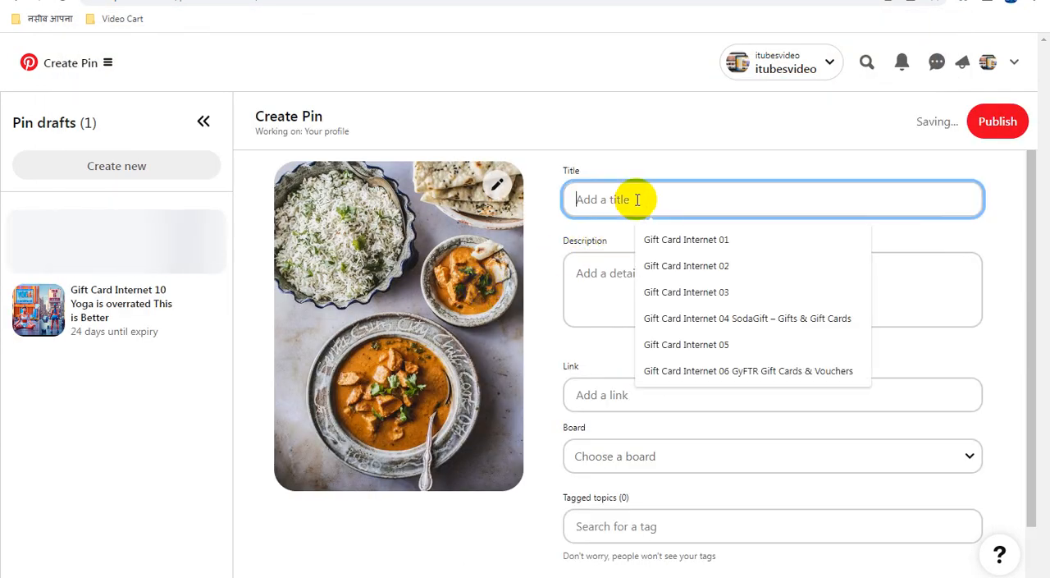
pyautogui.hotkey('ctrl', 'v')
pyautogui.click(659, 276)
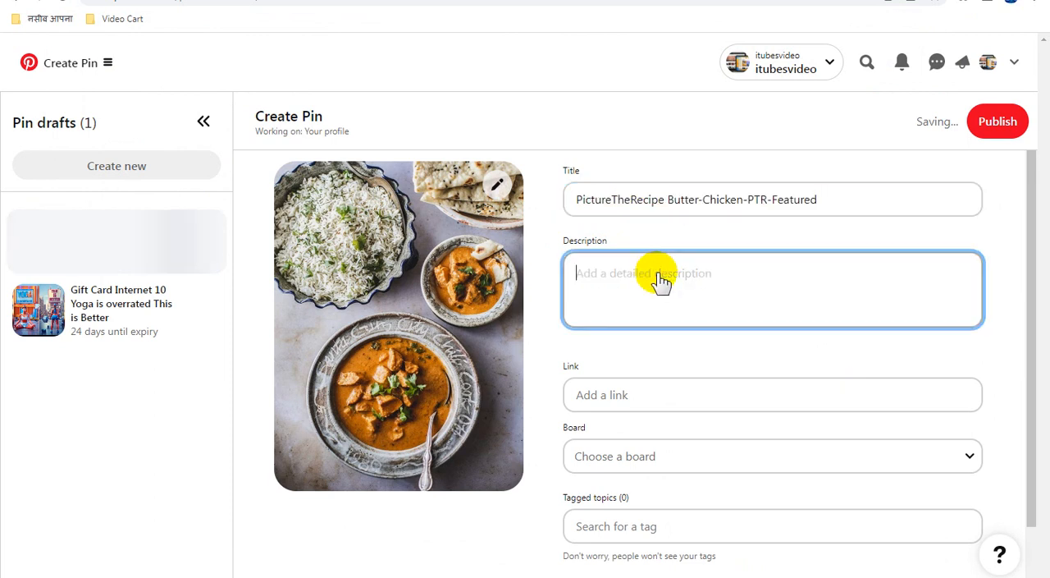
pyautogui.hotkey('ctrl', 'v')
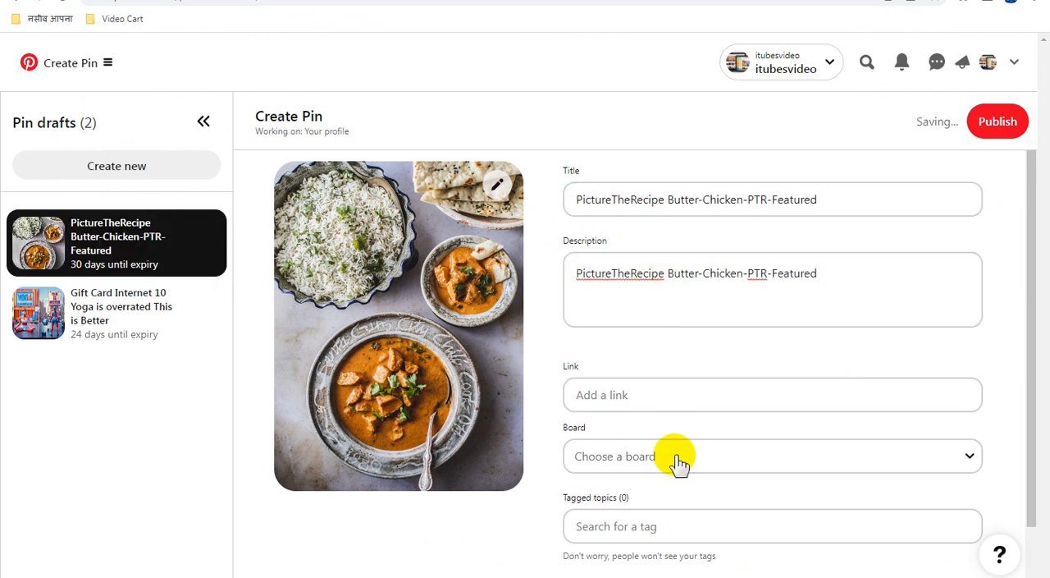
pyautogui.click(677, 457)
pyautogui.click(693, 380)
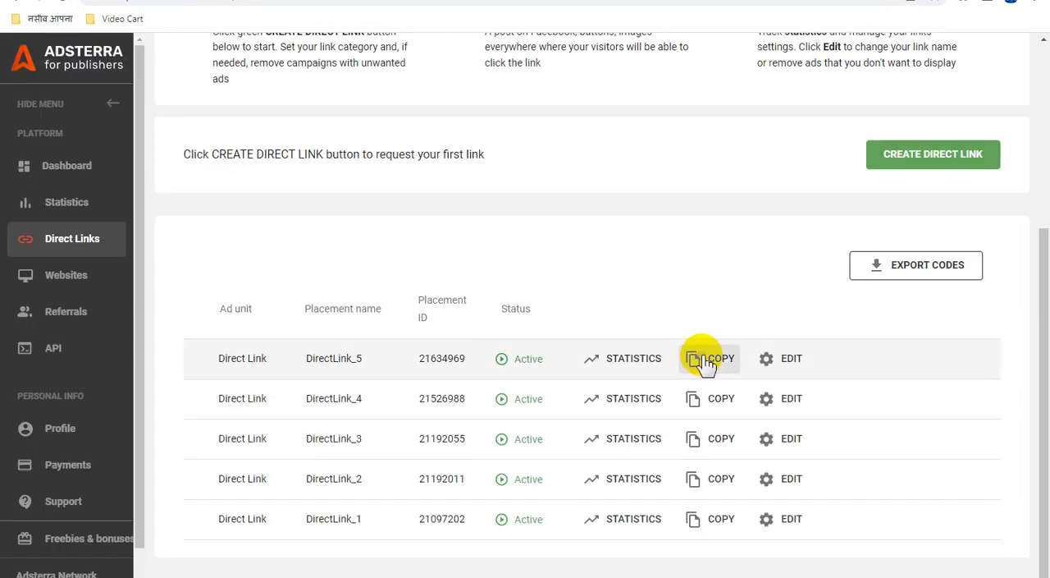
# Copy the DirectLink_5 URL from Adsterra and paste it as the butter chicken pin's link on Pinterest.
pyautogui.click(706, 362)
pyautogui.click(599, 10)
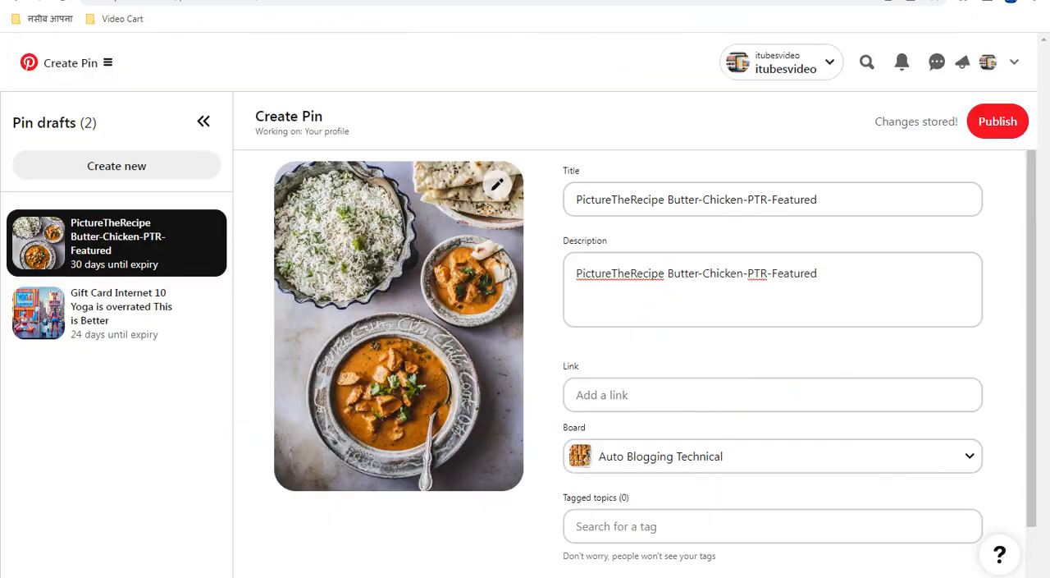
pyautogui.click(628, 393)
pyautogui.hotkey('ctrl', 'v')
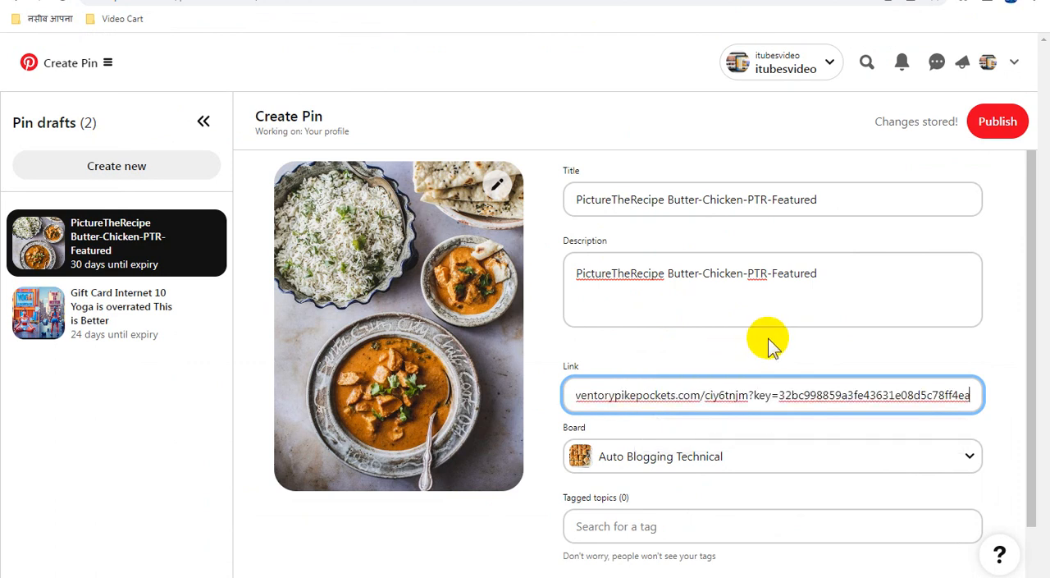
# Publish the butter chicken pin.
pyautogui.click(780, 339)
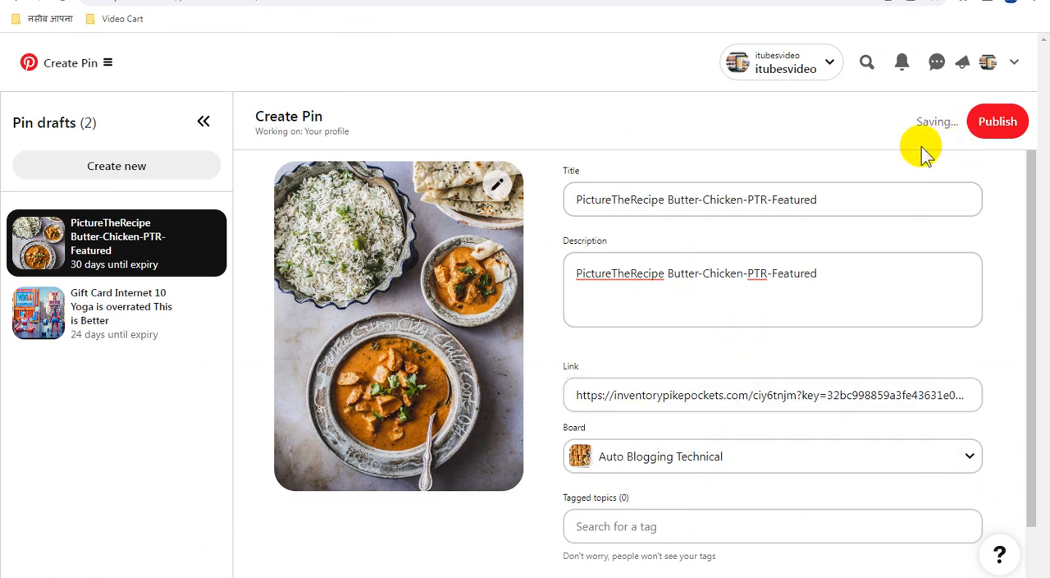
pyautogui.click(993, 130)
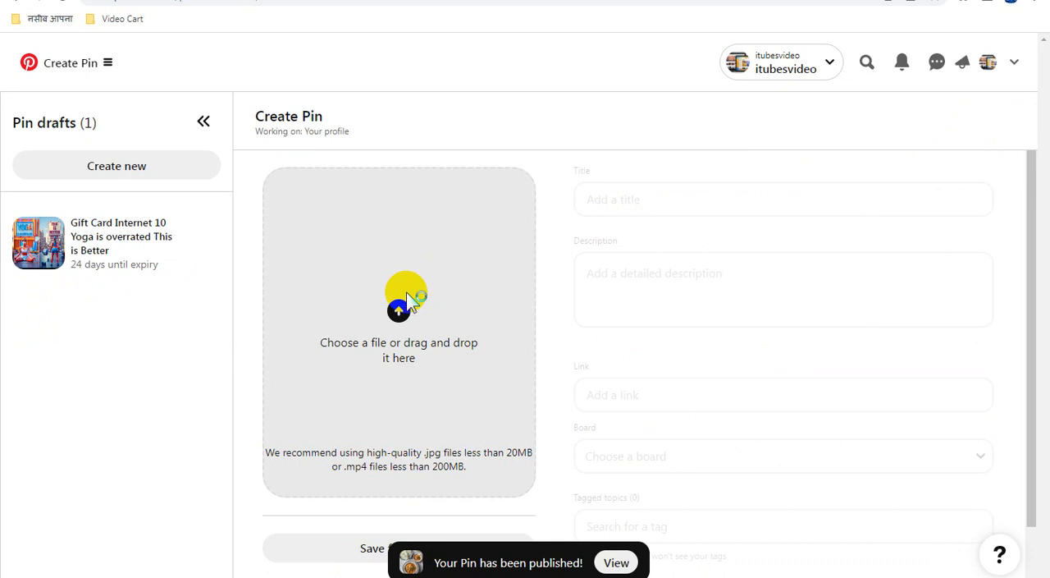
# Copy the file name of Pantry Recipes Curried Tomato Lentil Soup.jpg and upload that image to a new pin.
pyautogui.click(507, 291)
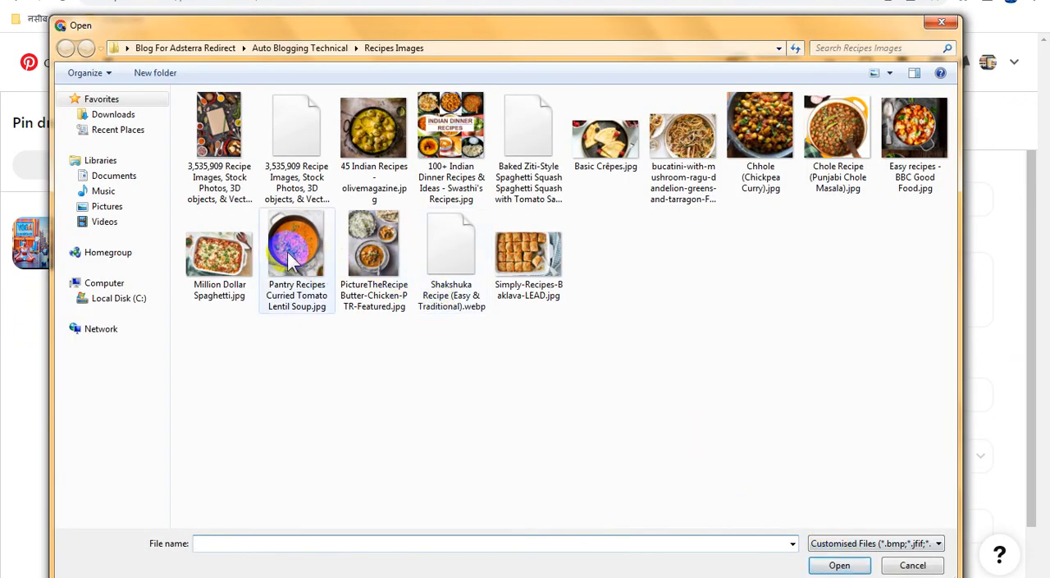
pyautogui.click(319, 266)
pyautogui.click(318, 267)
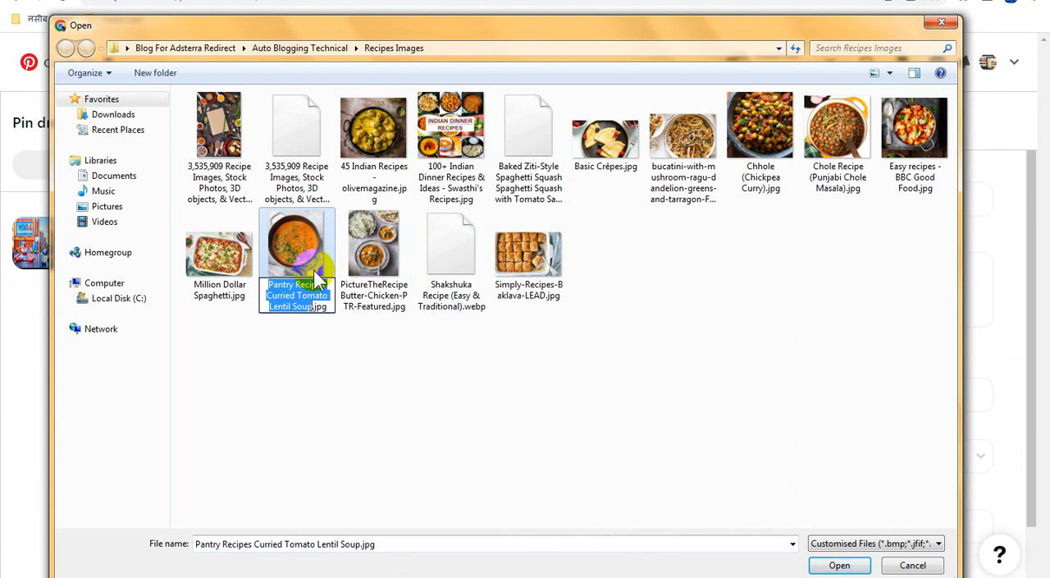
pyautogui.doubleClick(291, 242)
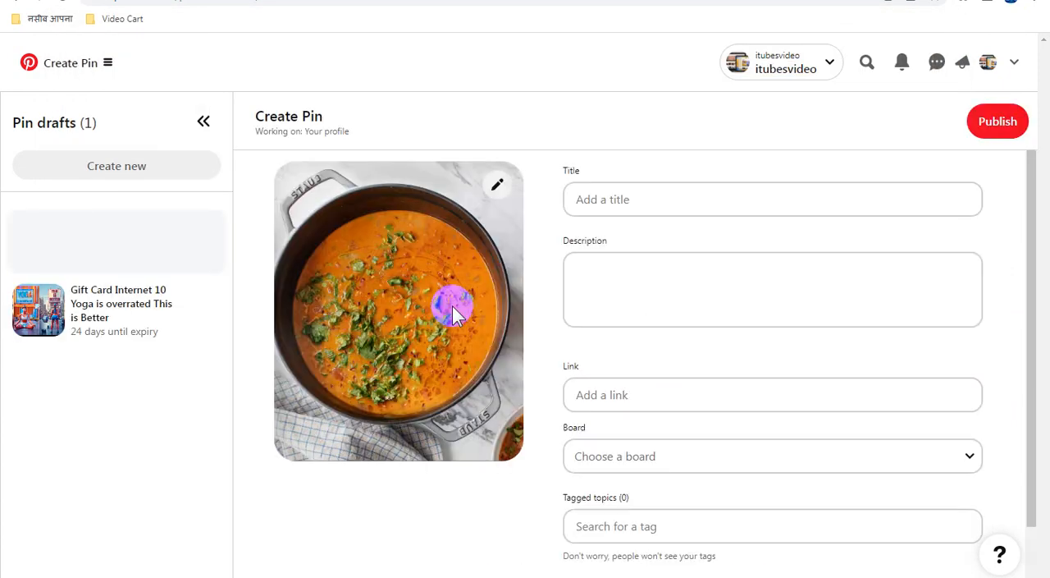
# Set the pin's title and description to "Pantry Recipes Curried Tomato Lentil Soup" and assign it to the Auto Blogging Technical board.
pyautogui.click(659, 202)
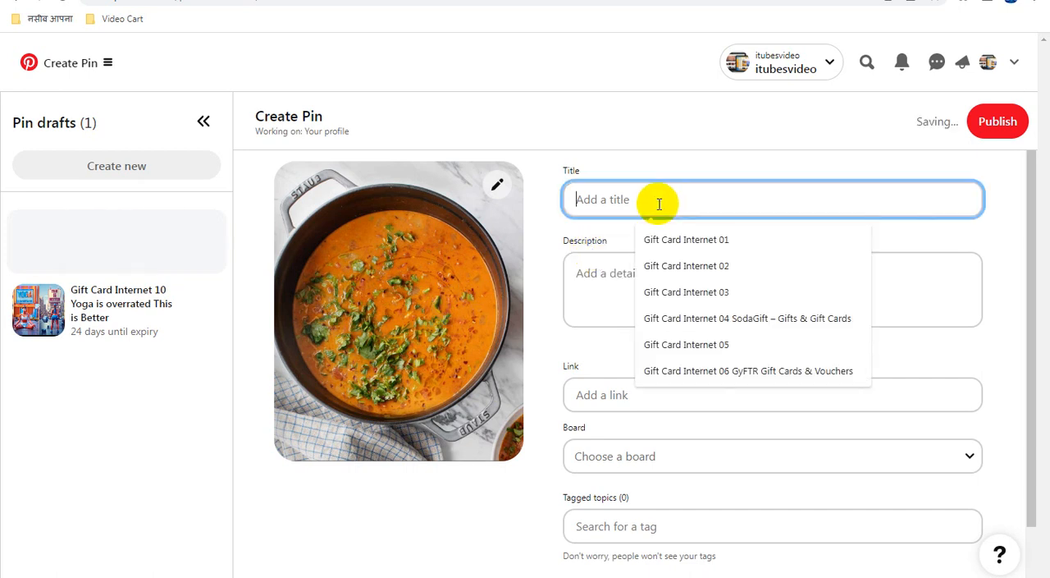
pyautogui.hotkey('ctrl', 'v')
pyautogui.click(664, 291)
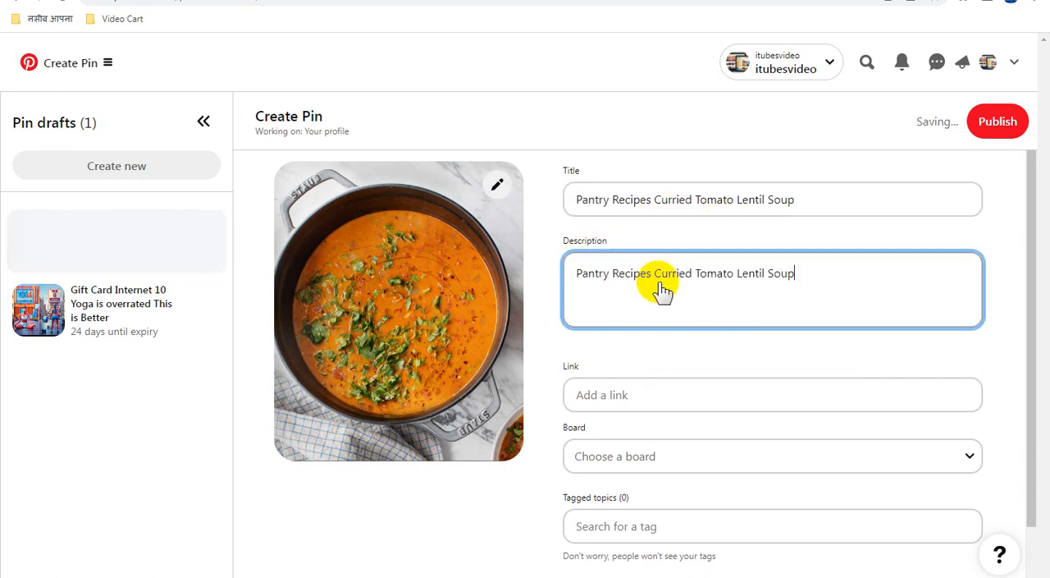
pyautogui.click(669, 459)
pyautogui.click(692, 371)
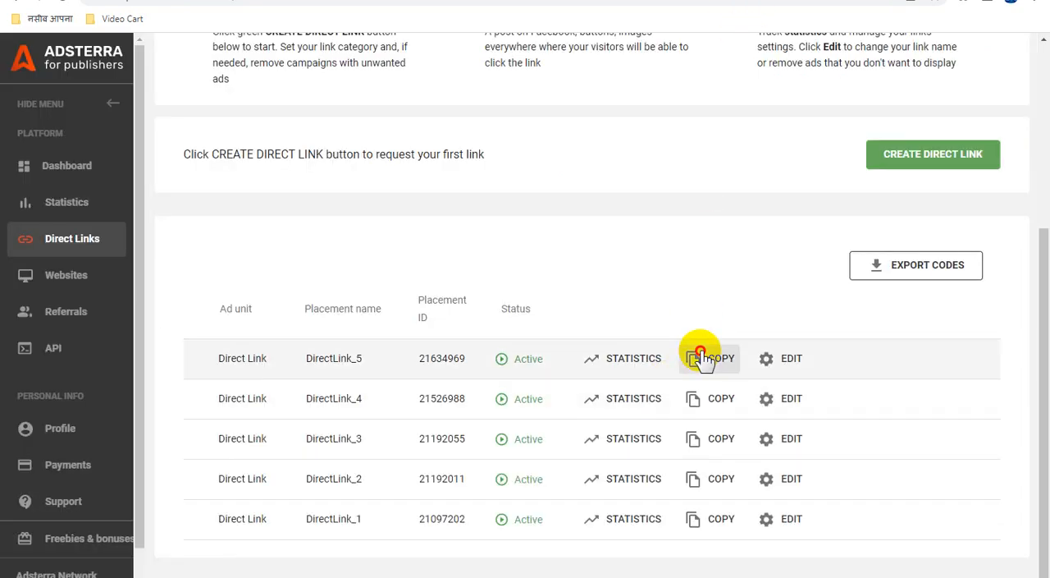
# Copy the DirectLink_5 URL from Adsterra into the lentil soup pin's link on Pinterest and publish the pin.
pyautogui.click(699, 358)
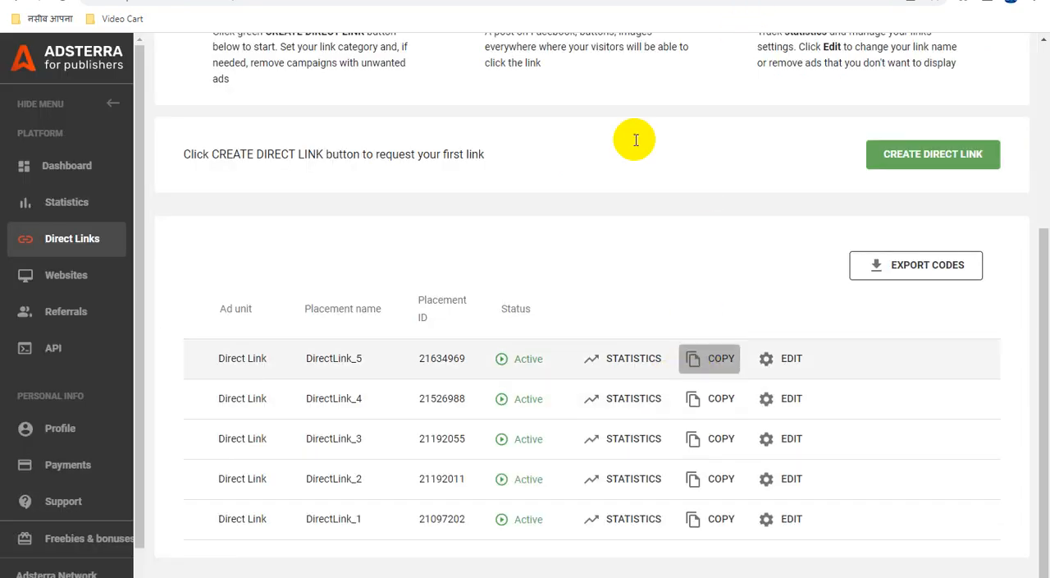
pyautogui.click(616, 11)
pyautogui.click(638, 394)
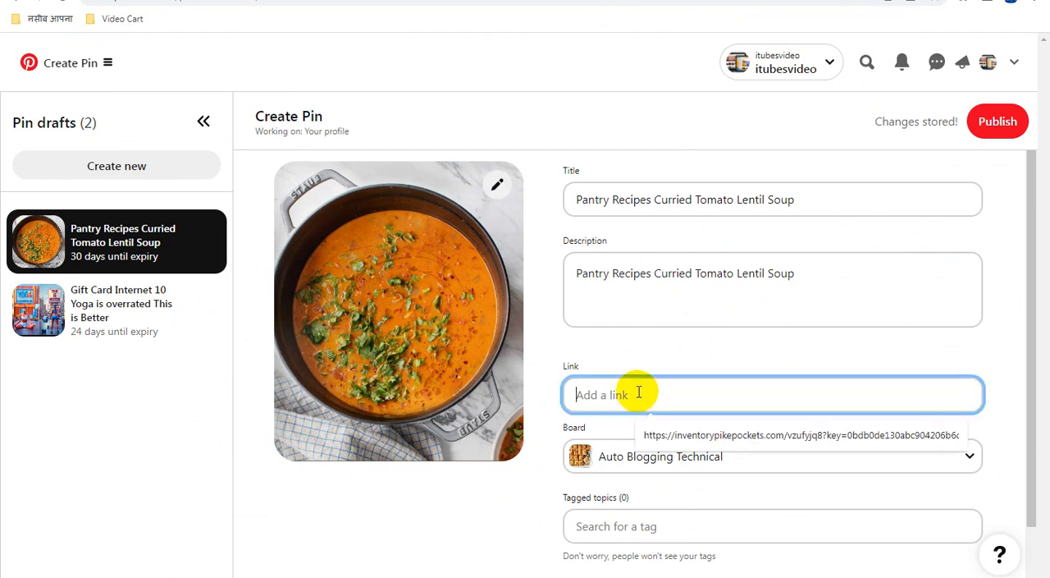
pyautogui.hotkey('ctrl', 'v')
pyautogui.click(710, 345)
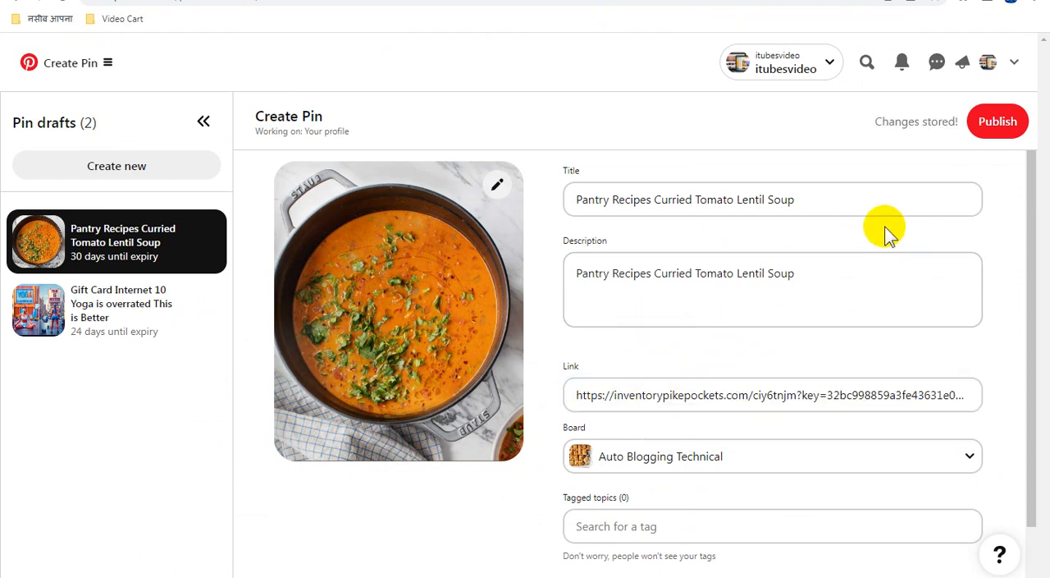
pyautogui.click(1000, 123)
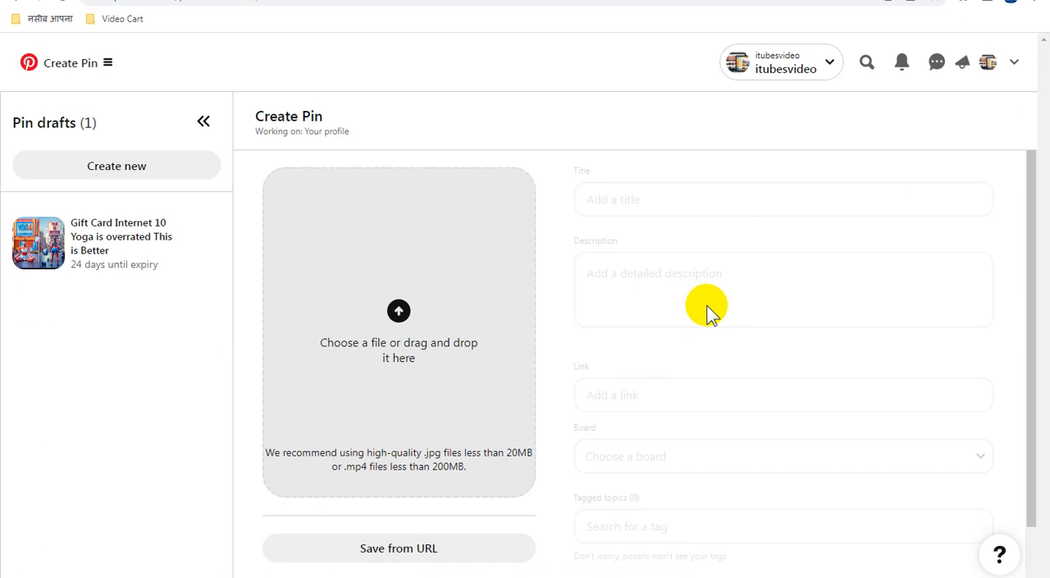
# Copy the file name of Million Dollar Spaghetti.jpg and upload that image to a new pin.
pyautogui.click(403, 316)
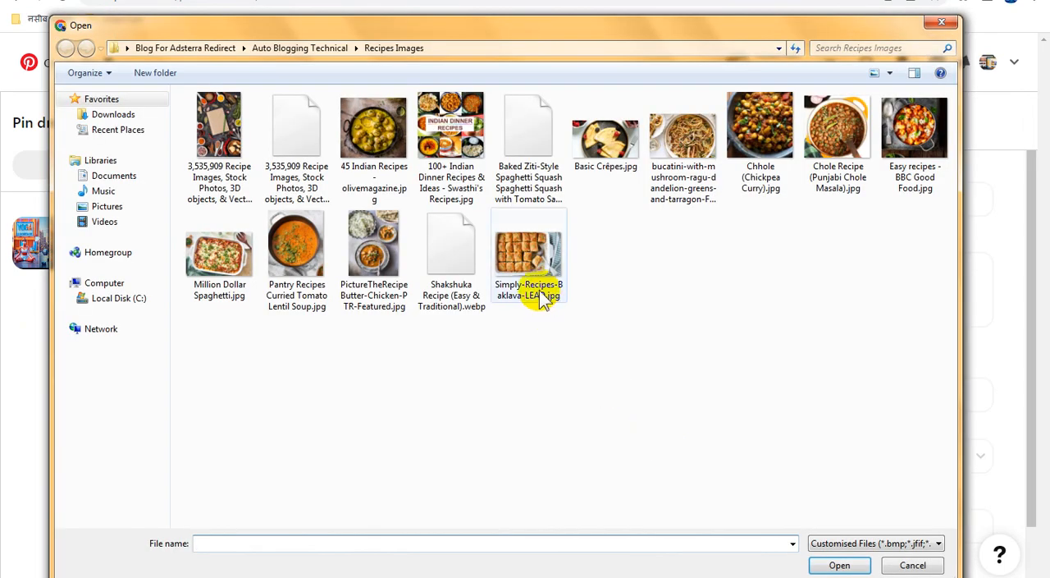
pyautogui.click(230, 256)
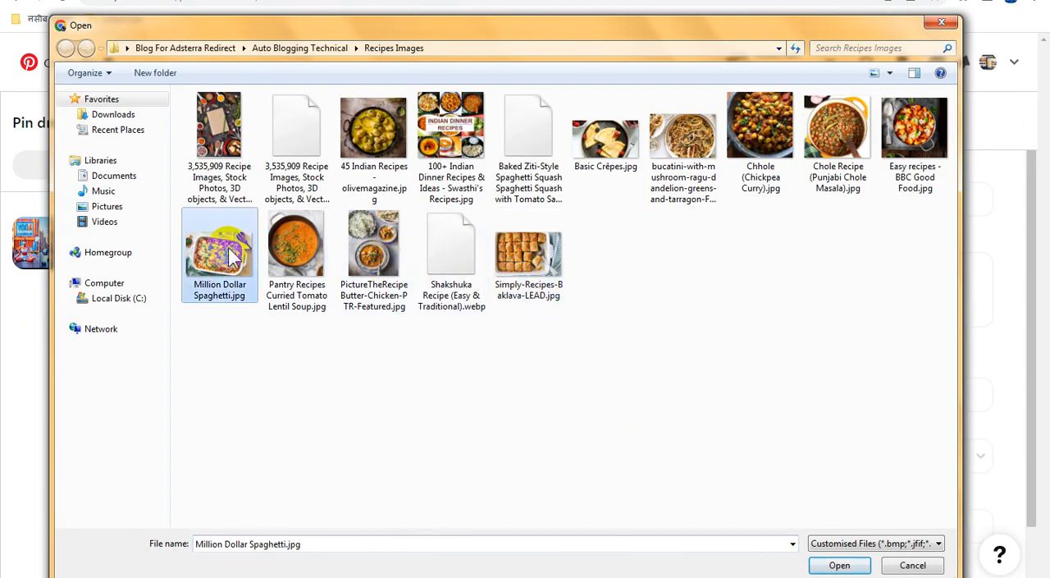
pyautogui.press('F2')
pyautogui.doubleClick(219, 246)
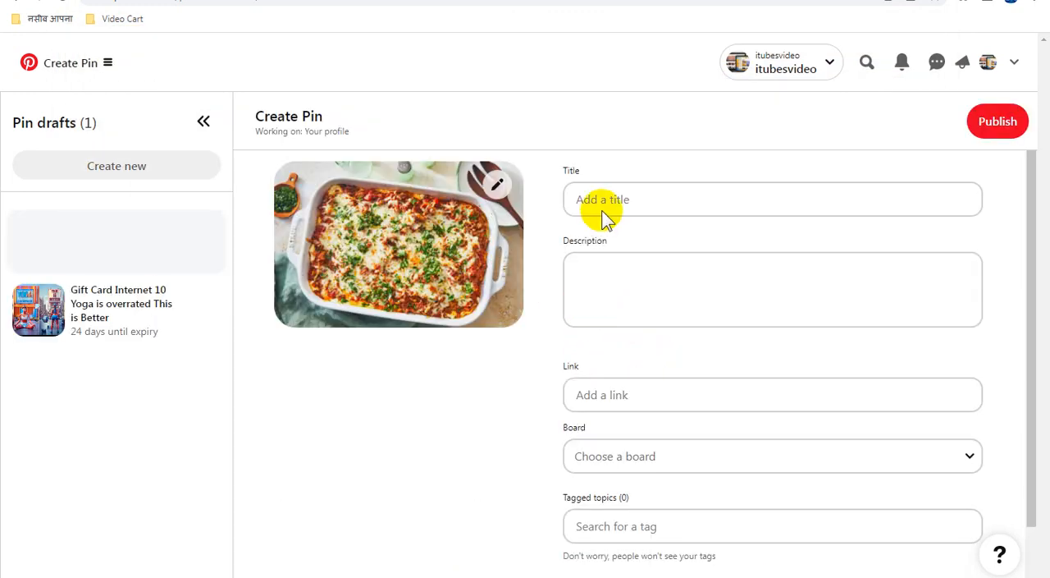
# Set the pin's title and description to "Million Dollar Spaghetti" and assign it to the Auto Blogging Technical board.
pyautogui.click(628, 197)
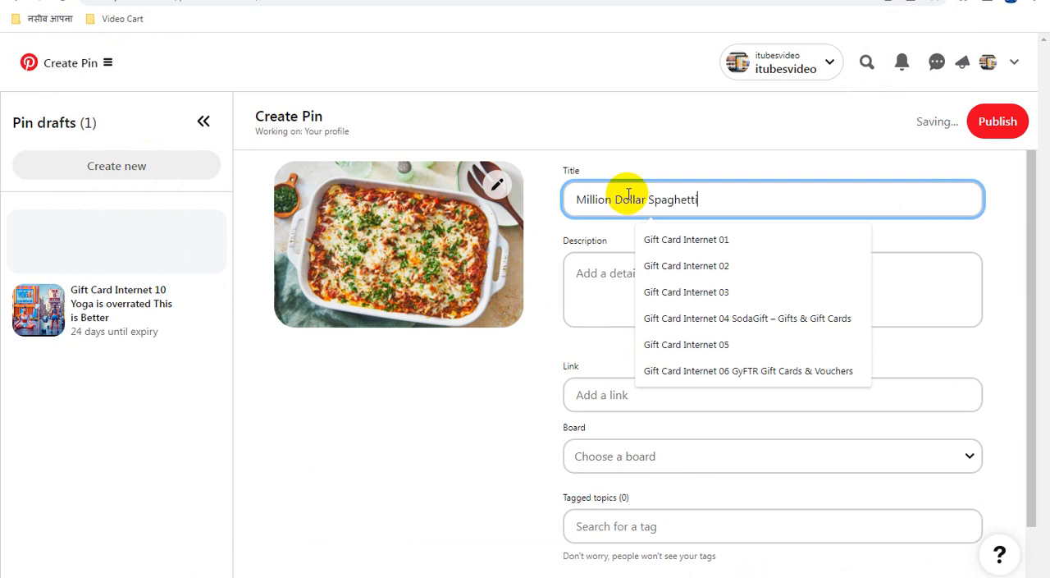
pyautogui.click(633, 279)
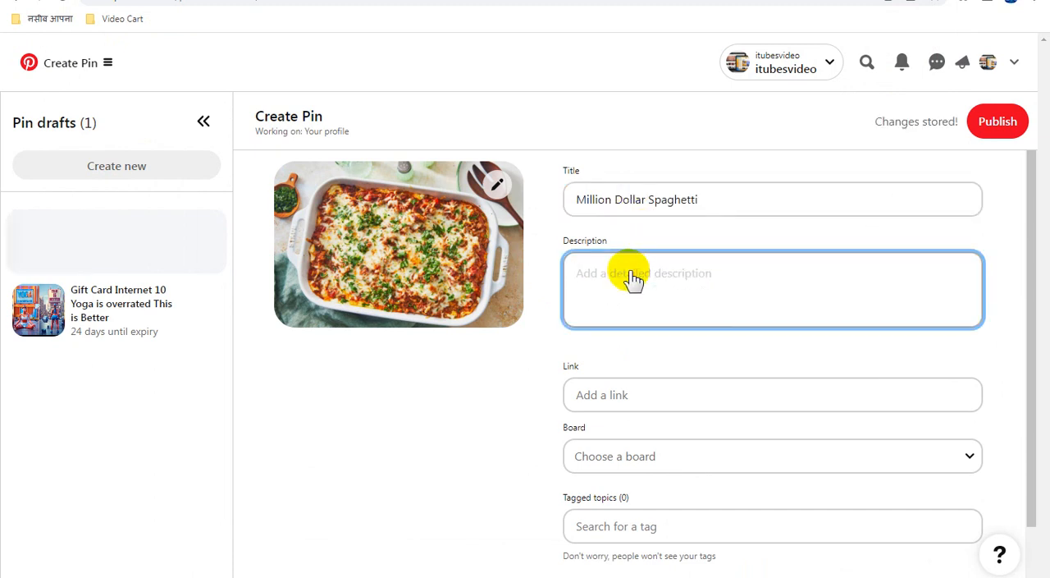
pyautogui.hotkey('ctrl', 'v')
pyautogui.click(729, 459)
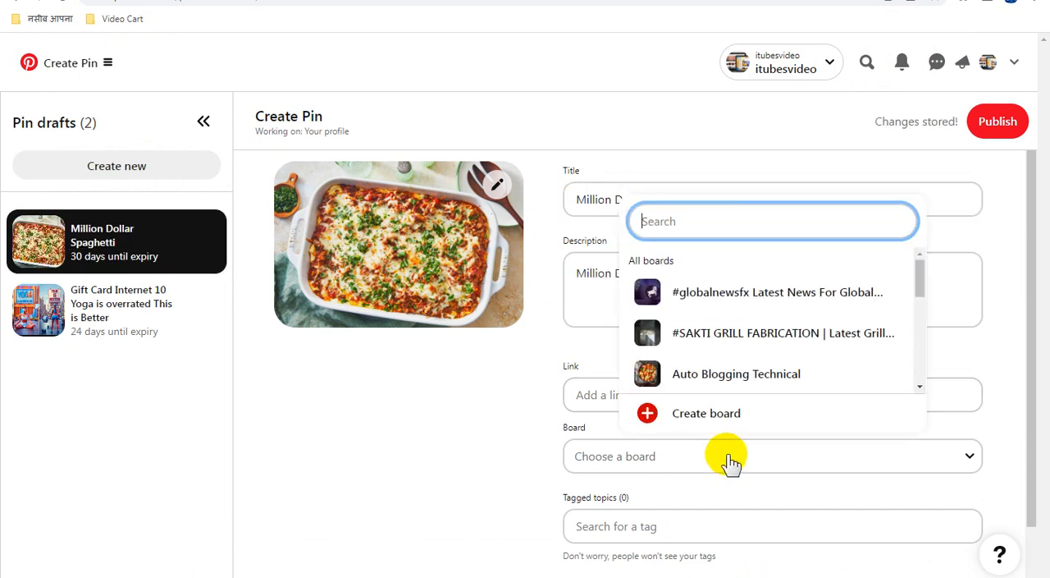
pyautogui.click(716, 376)
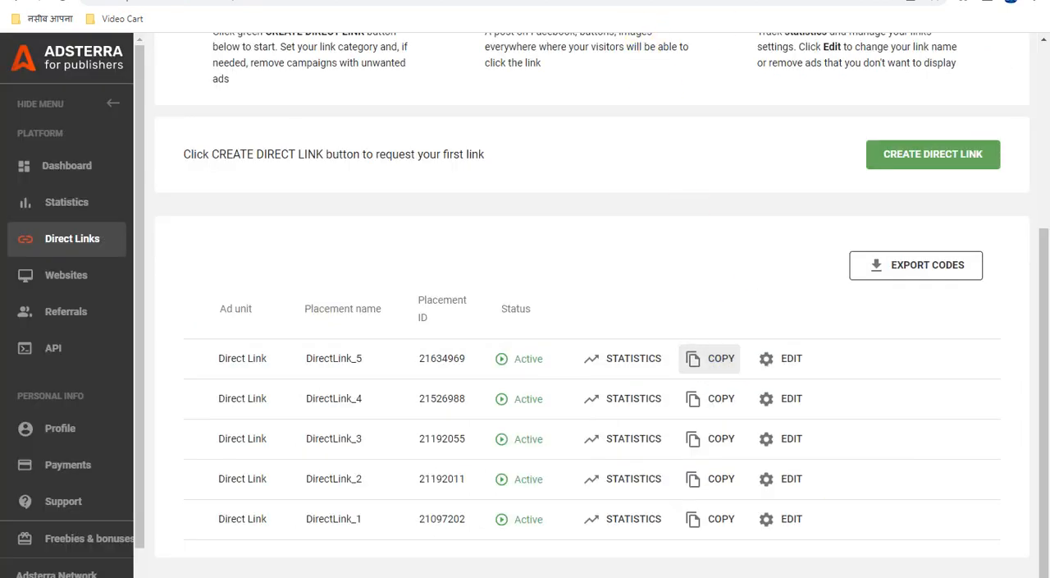
# Copy the DirectLink_5 URL from Adsterra into the spaghetti pin's link on Pinterest and publish the pin.
pyautogui.click(636, 0)
pyautogui.click(647, 394)
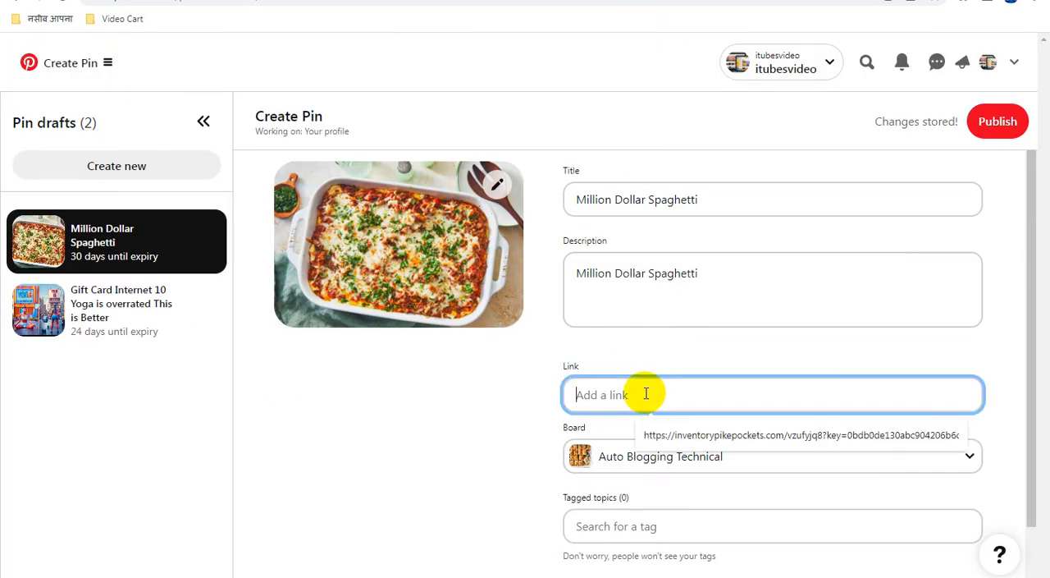
pyautogui.hotkey('ctrl', 'v')
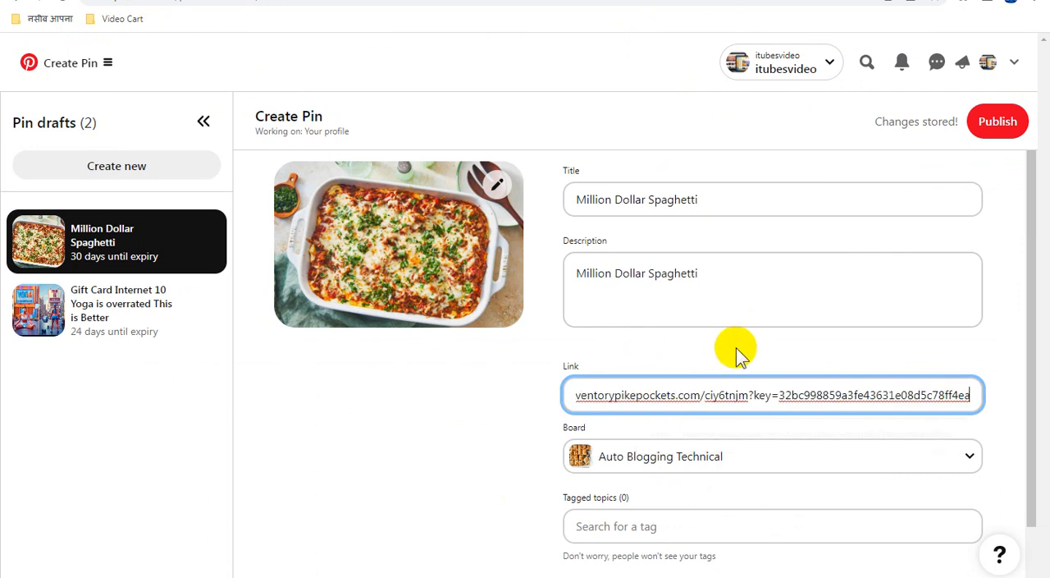
pyautogui.click(993, 125)
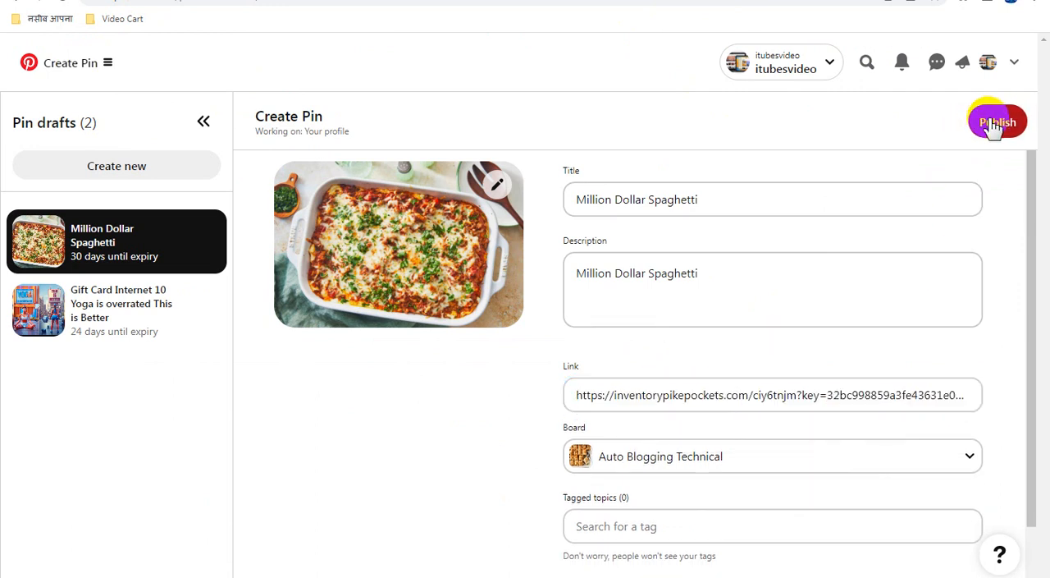
pyautogui.click(993, 125)
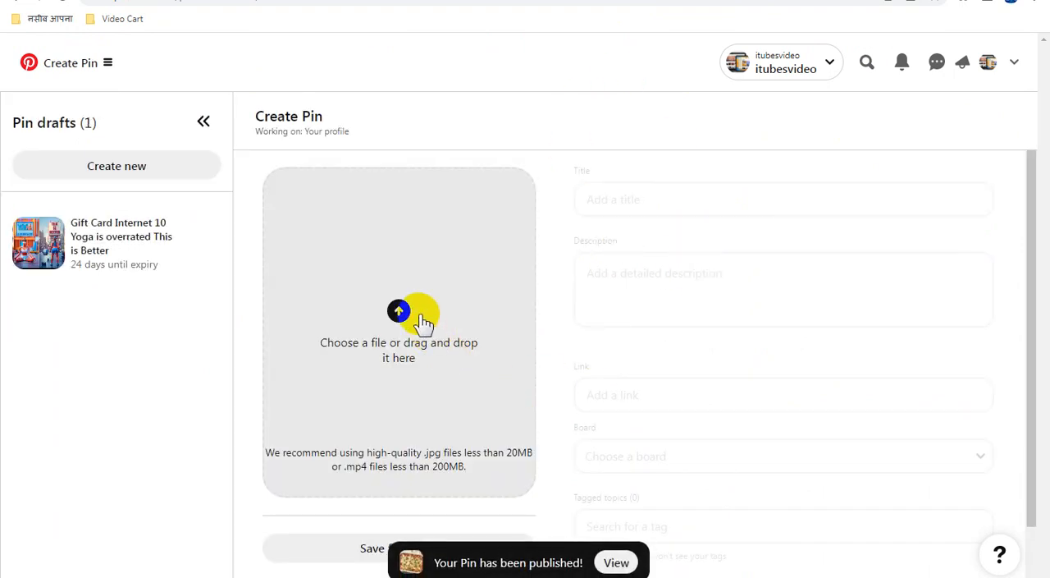
# Copy the file name of Easy recipes - BBC Good Food.jpg and upload that image to a new pin.
pyautogui.click(492, 295)
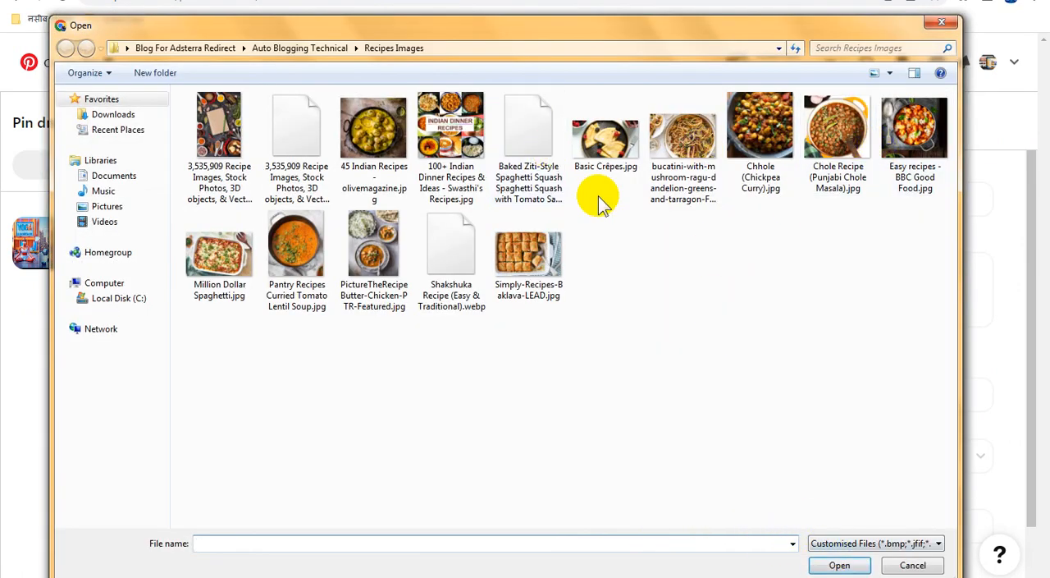
pyautogui.click(904, 139)
pyautogui.click(902, 139)
pyautogui.hotkey('ctrl', 'c')
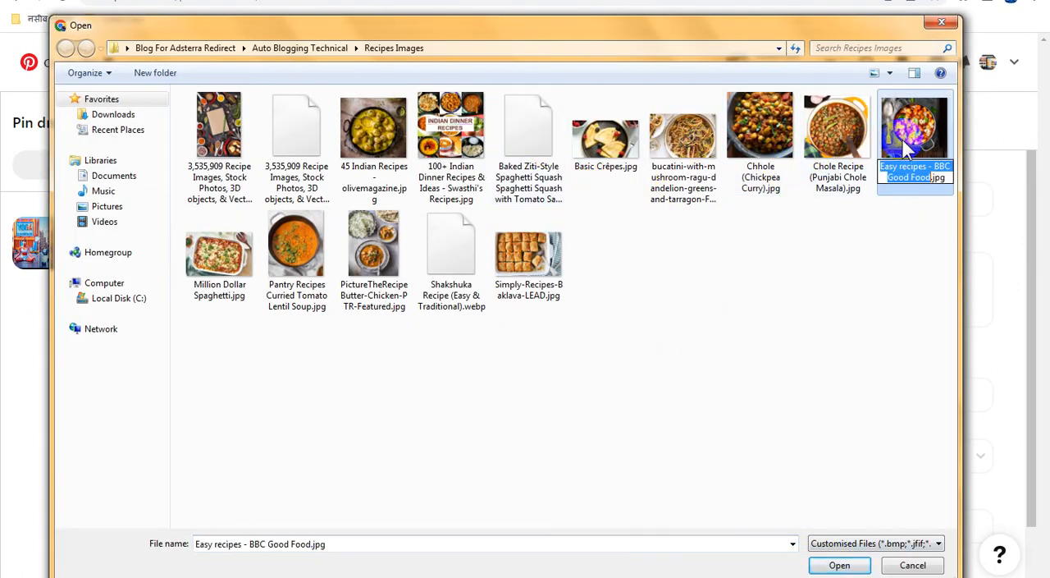
pyautogui.doubleClick(911, 130)
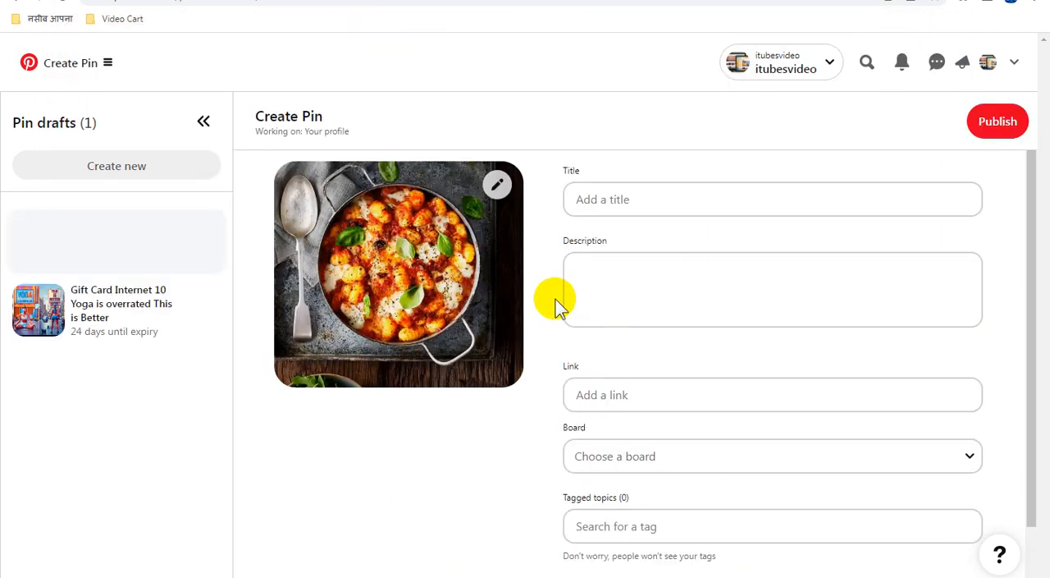
# Set the pin's title and description to "Easy recipes - BBC Good Food" and assign it to the Auto Blogging Technical board.
pyautogui.click(640, 197)
pyautogui.hotkey('ctrl', 'v')
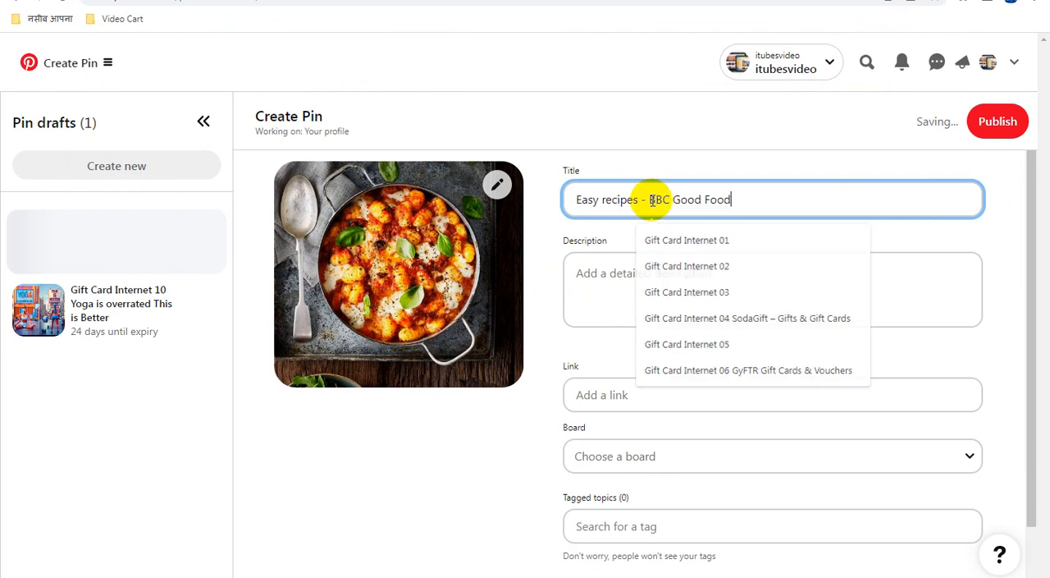
pyautogui.click(665, 283)
pyautogui.hotkey('ctrl', 'v')
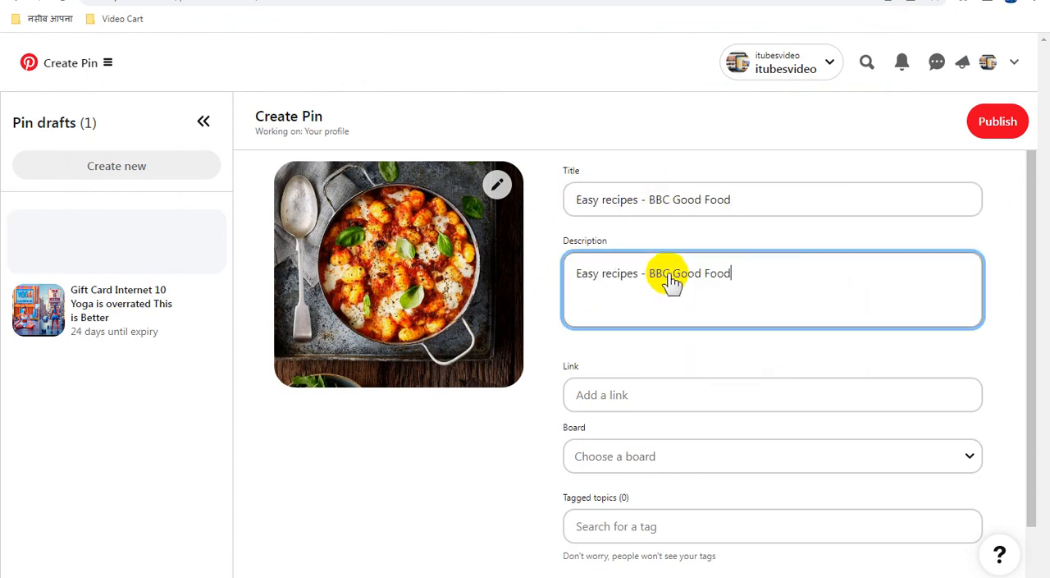
pyautogui.click(689, 462)
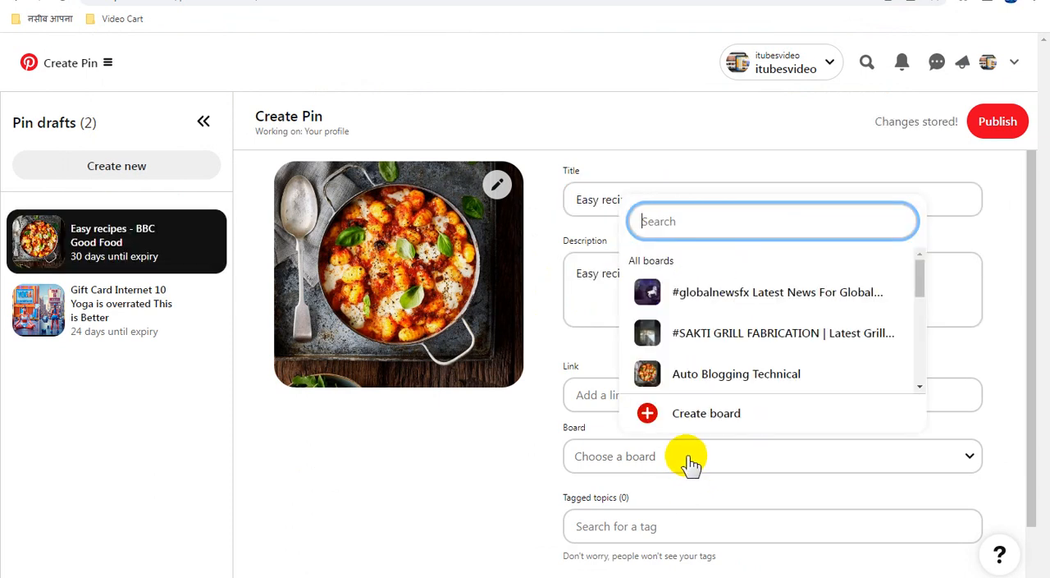
pyautogui.click(694, 363)
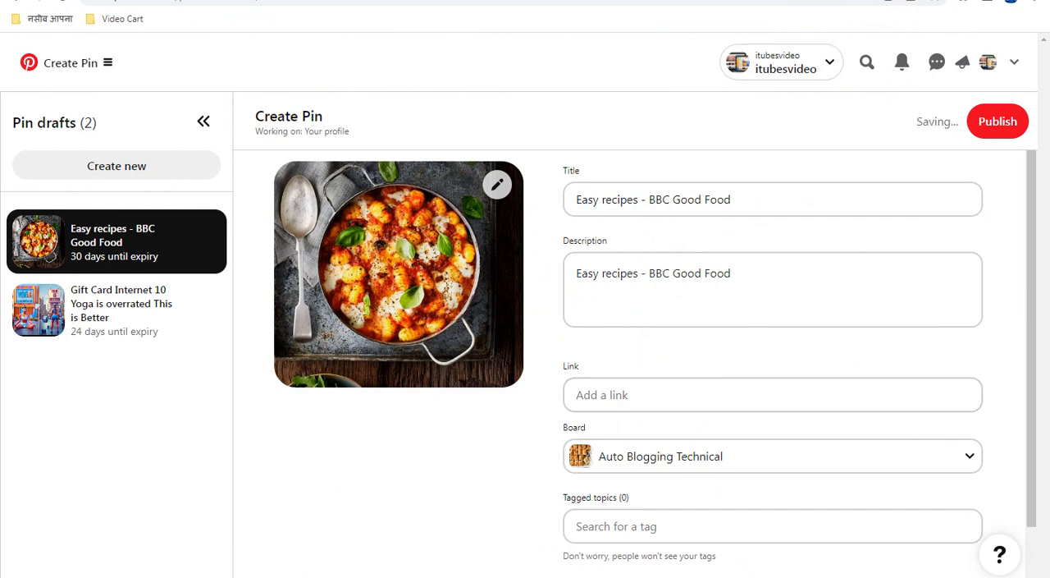
# Copy the DirectLink_5 URL from Adsterra into the BBC Good Food pin's link on Pinterest and publish the pin.
pyautogui.click(824, 1)
pyautogui.click(704, 359)
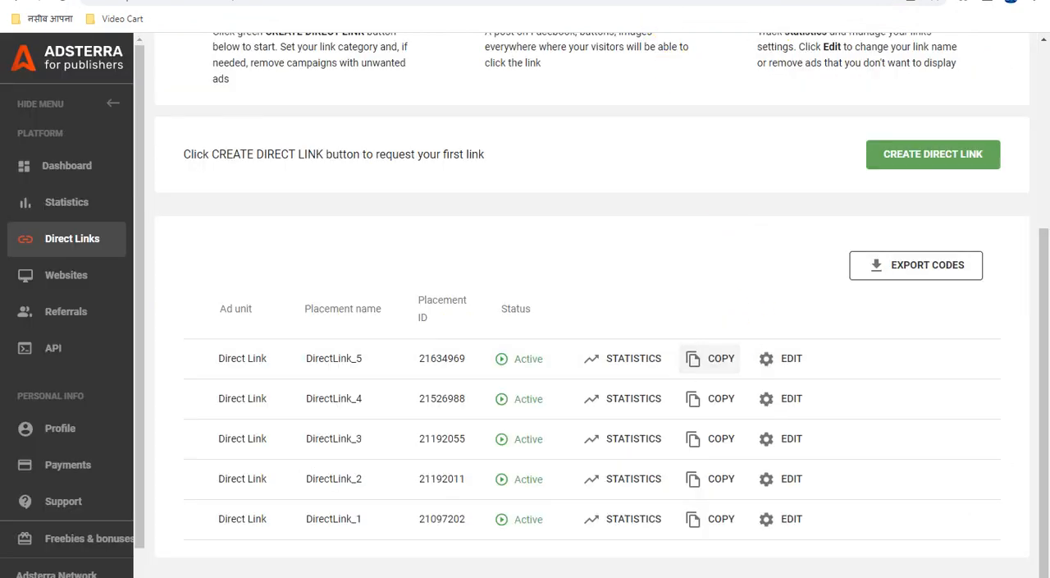
pyautogui.click(669, 0)
pyautogui.click(642, 398)
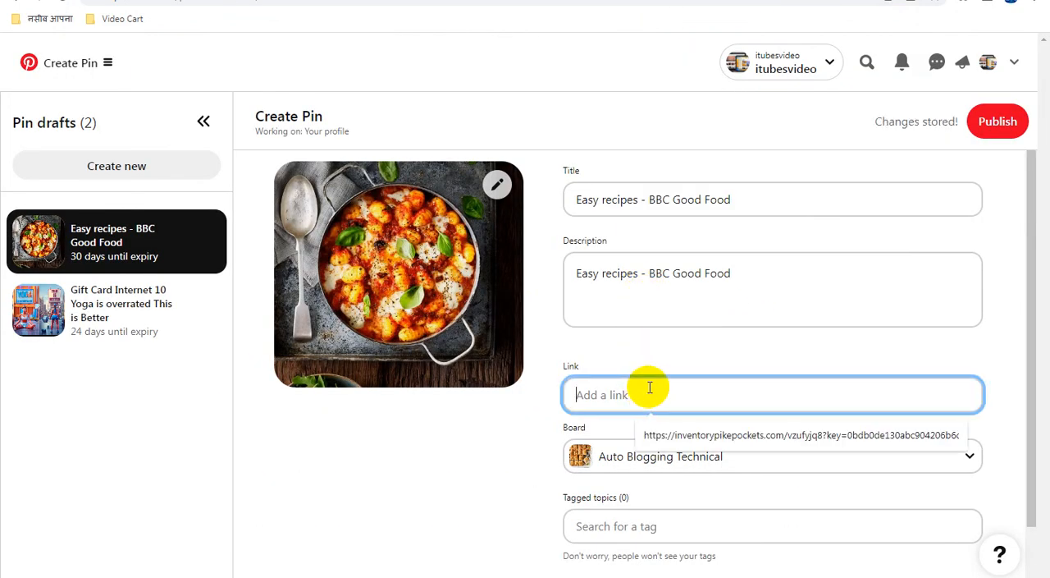
pyautogui.hotkey('ctrl', 'v')
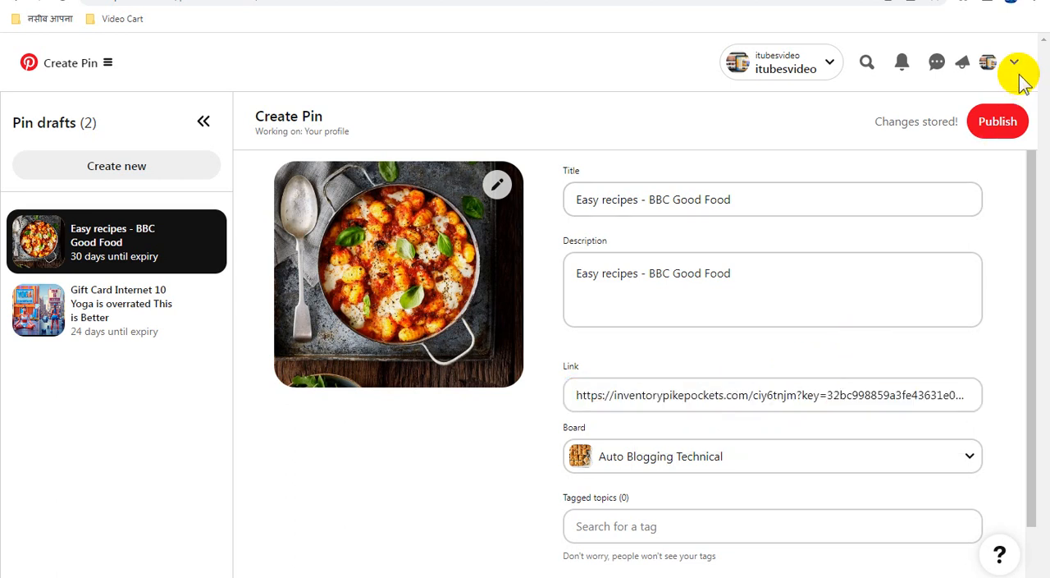
pyautogui.click(998, 125)
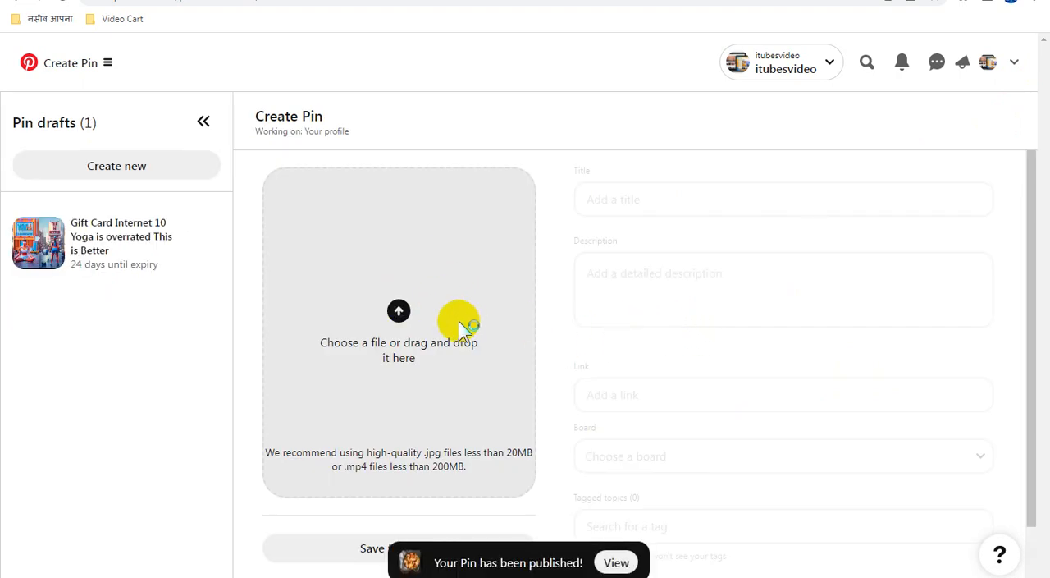
# Copy the file name of Chole Recipe (Punjabi Chole Masala).jpg and upload that image to a new pin.
pyautogui.click(495, 316)
pyautogui.click(845, 176)
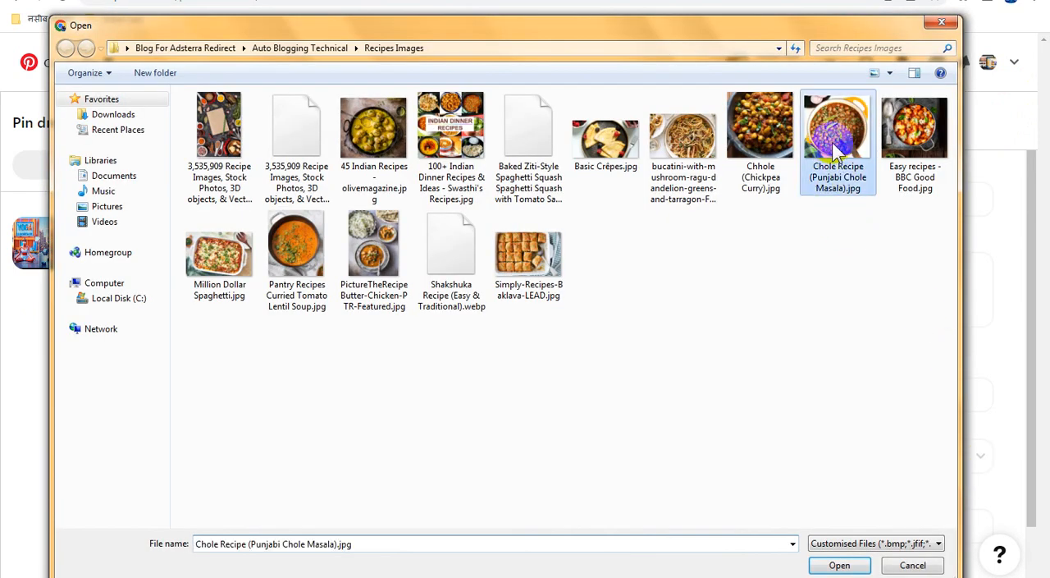
pyautogui.click(831, 162)
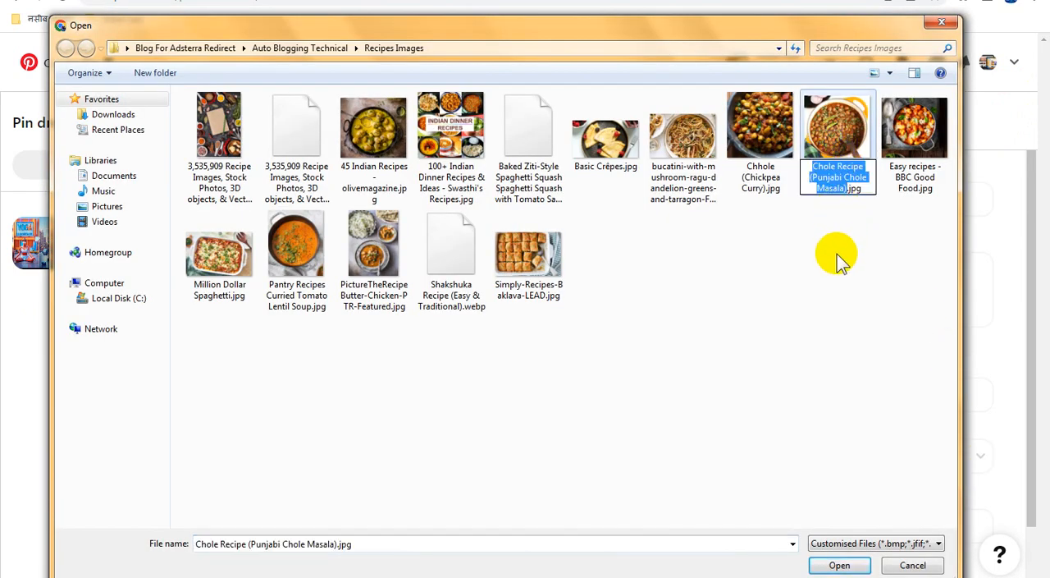
pyautogui.doubleClick(837, 129)
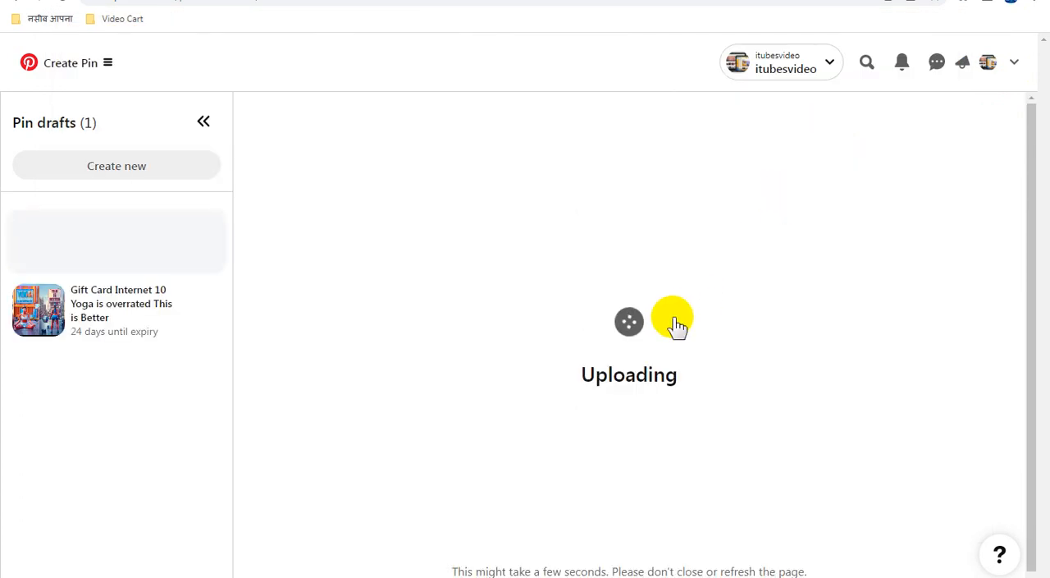
# Set the pin's title and description to "Chole Recipe (Punjabi Chole Masala)" and assign it to the Auto Blogging Technical board.
pyautogui.click(643, 200)
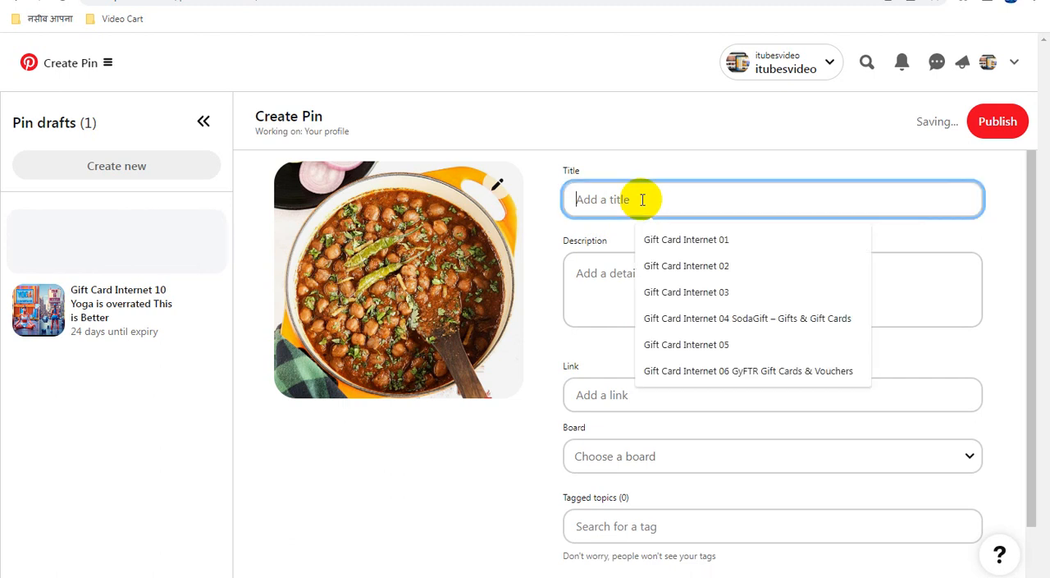
pyautogui.hotkey('ctrl', 'v')
pyautogui.click(656, 289)
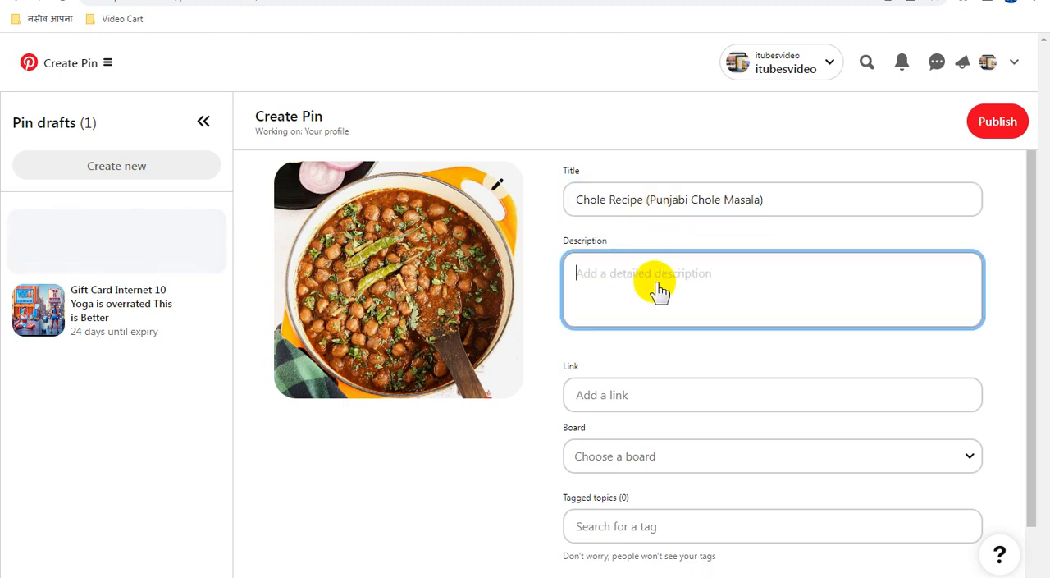
pyautogui.hotkey('ctrl', 'v')
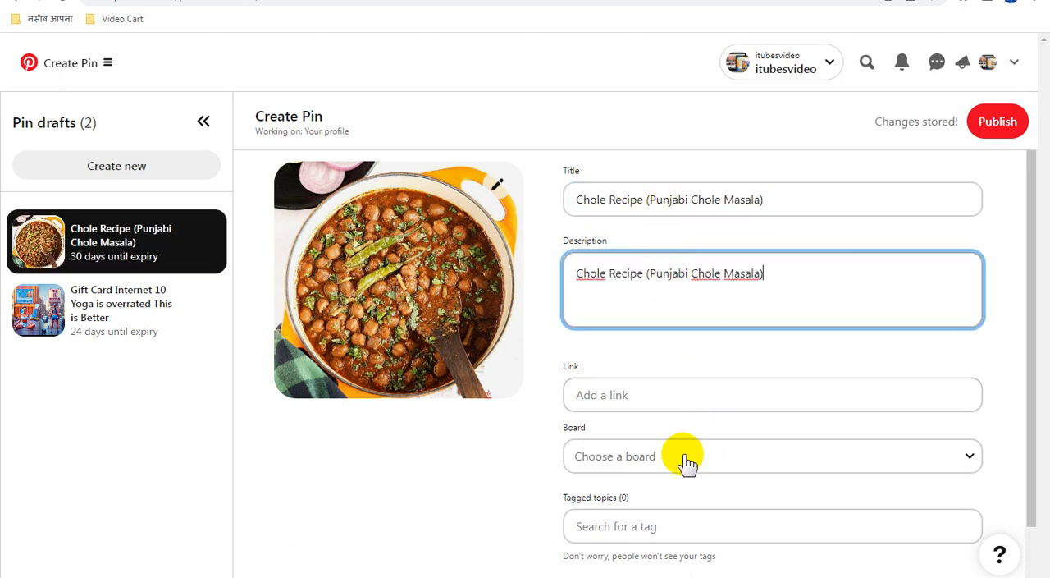
pyautogui.click(688, 459)
pyautogui.click(704, 375)
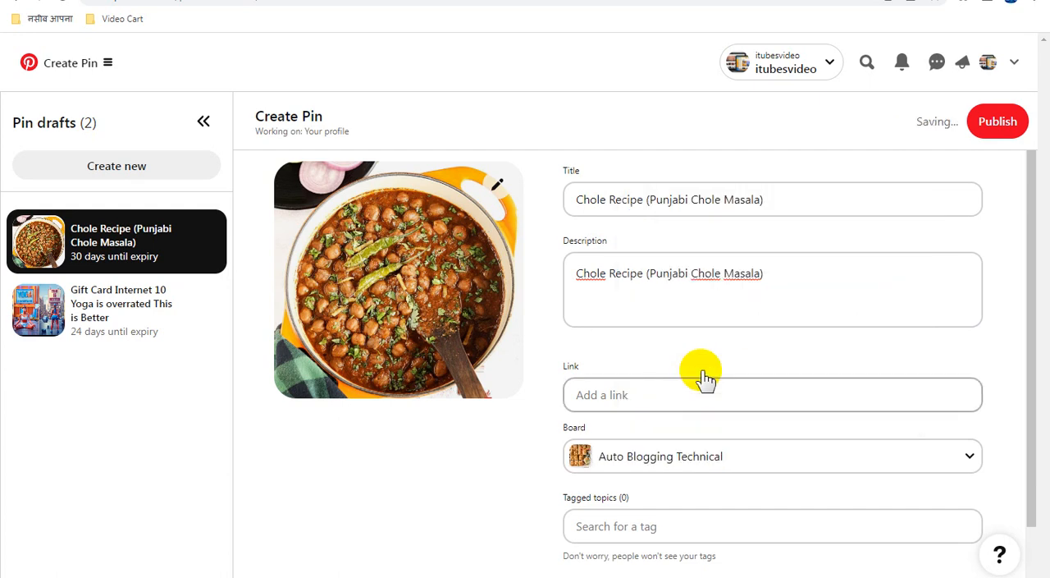
# Copy the DirectLink_2 URL from Adsterra into the Punjabi Chole Masala pin's link on Pinterest and publish the pin.
pyautogui.click(723, 1)
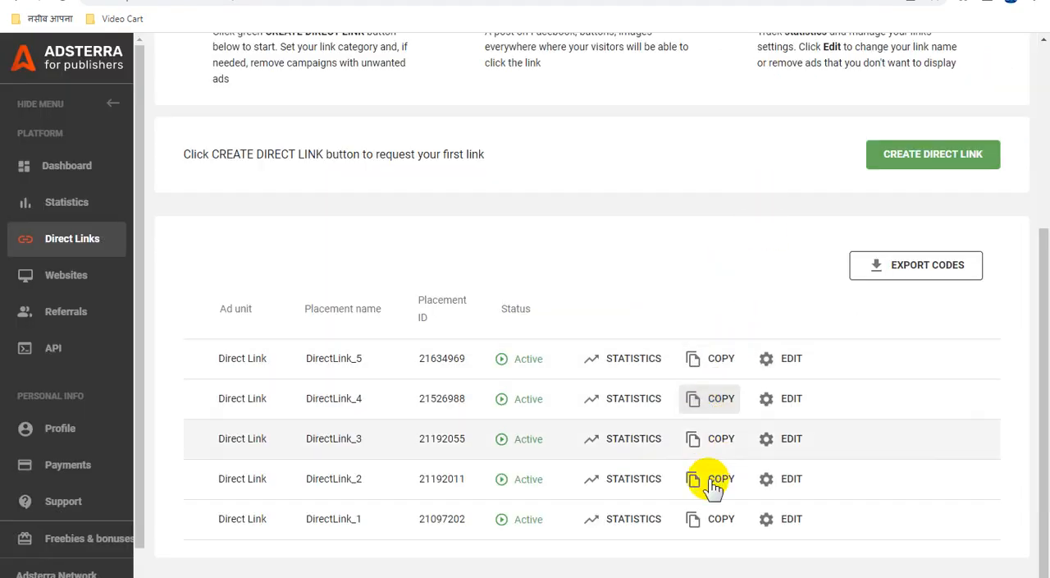
pyautogui.click(632, 1)
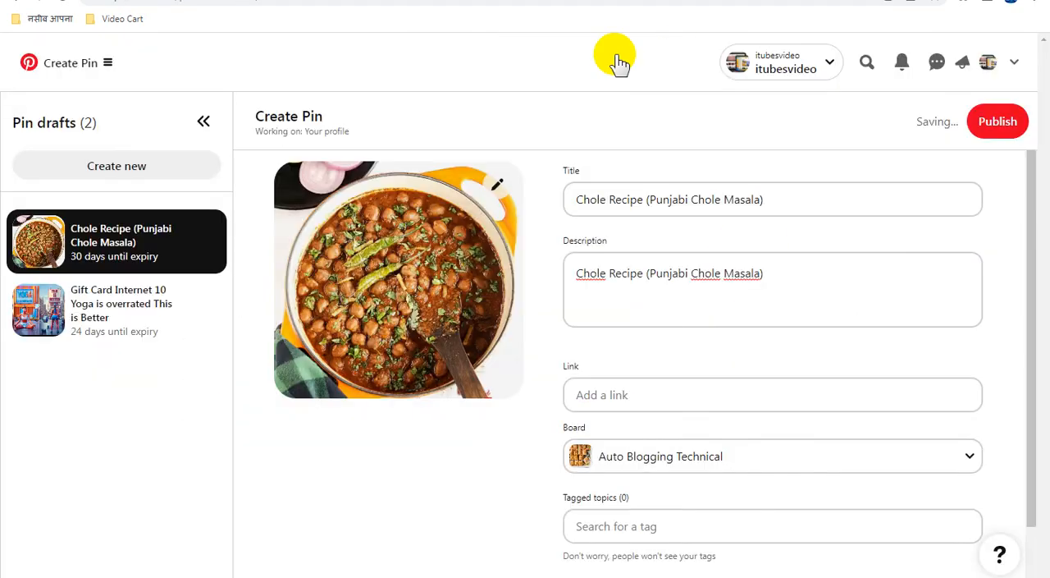
pyautogui.click(659, 393)
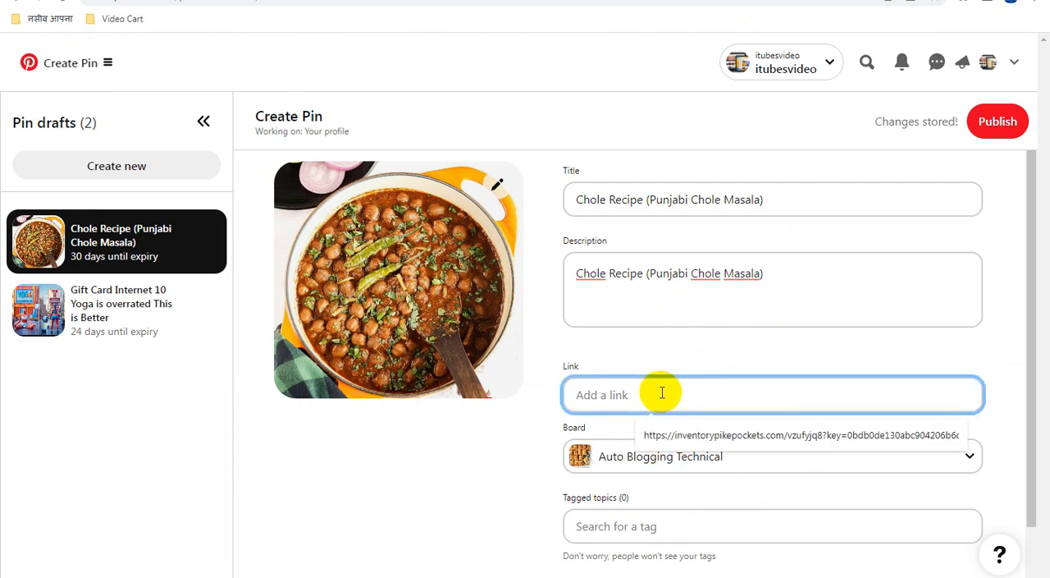
pyautogui.hotkey('ctrl', 'v')
pyautogui.click(824, 348)
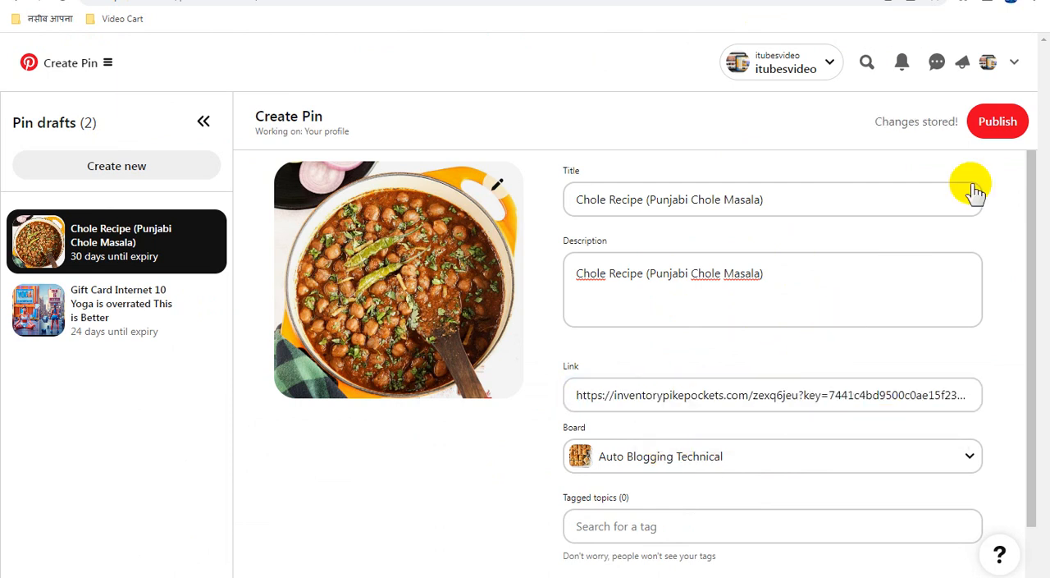
pyautogui.click(998, 123)
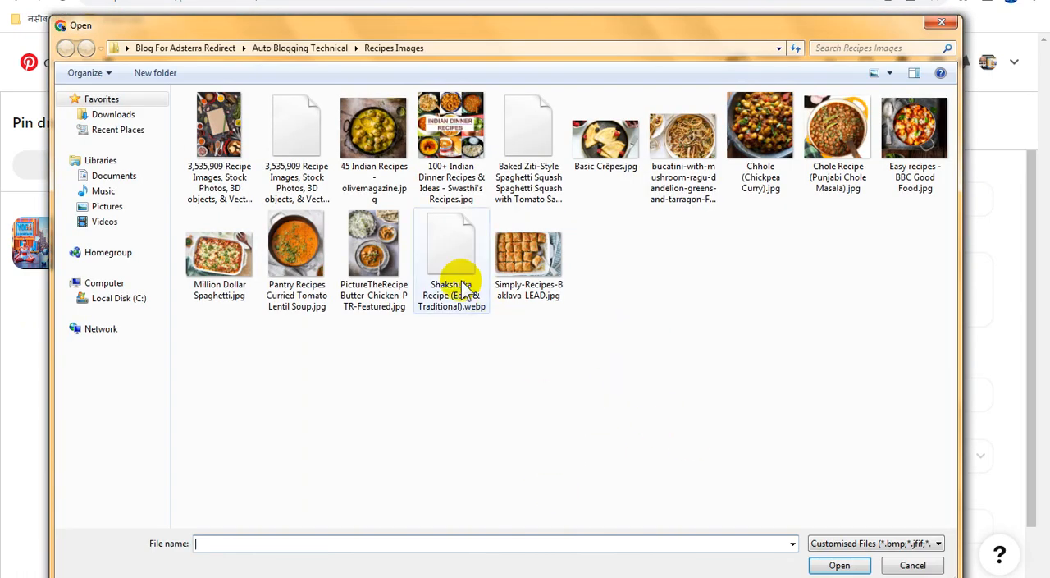
# Copy the file name of Chhole (Chickpea Curry).jpg and upload that image to a new pin.
pyautogui.click(757, 121)
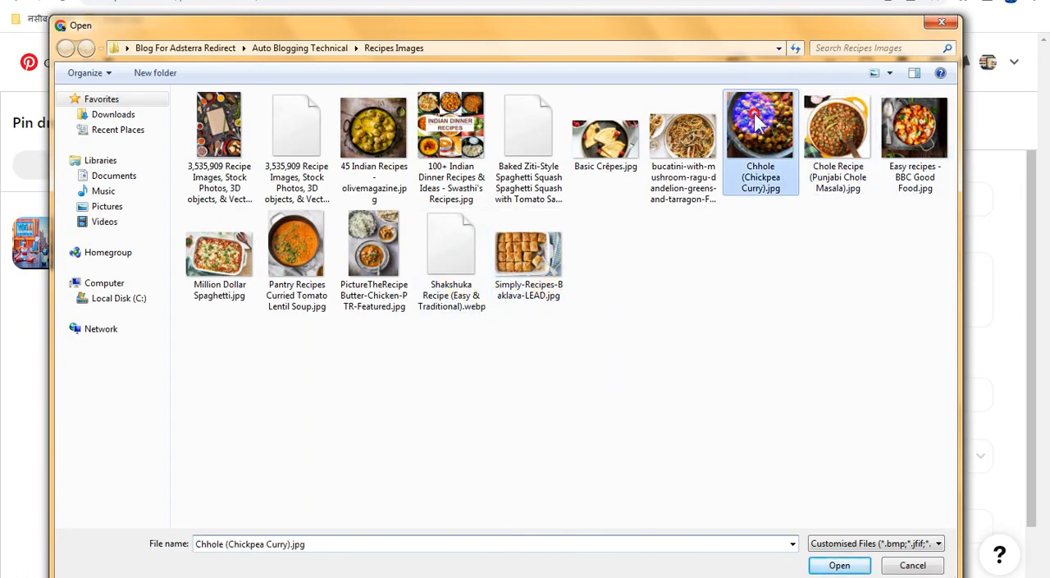
pyautogui.click(756, 127)
pyautogui.hotkey('ctrl', 'c')
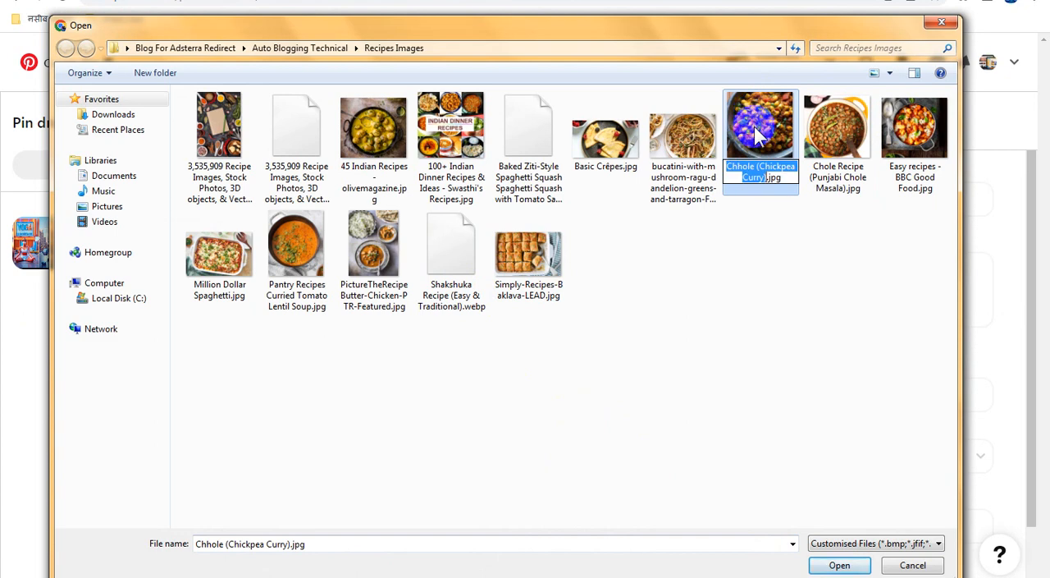
pyautogui.click(792, 285)
pyautogui.doubleClick(761, 115)
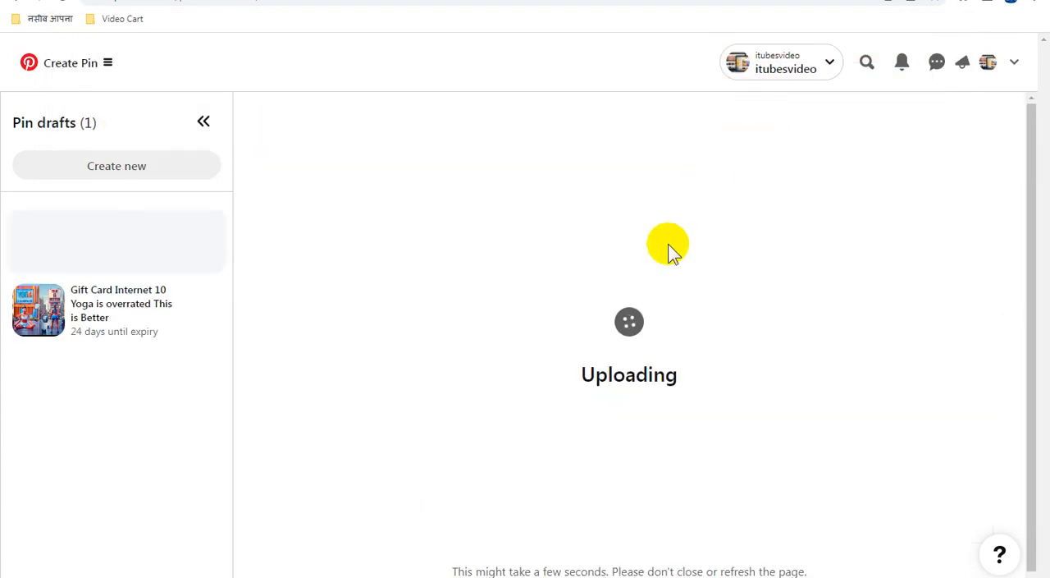
# Set the pin's title and description to "Chhole (Chickpea Curry)" and assign it to the Auto Blogging Technical board.
pyautogui.click(640, 200)
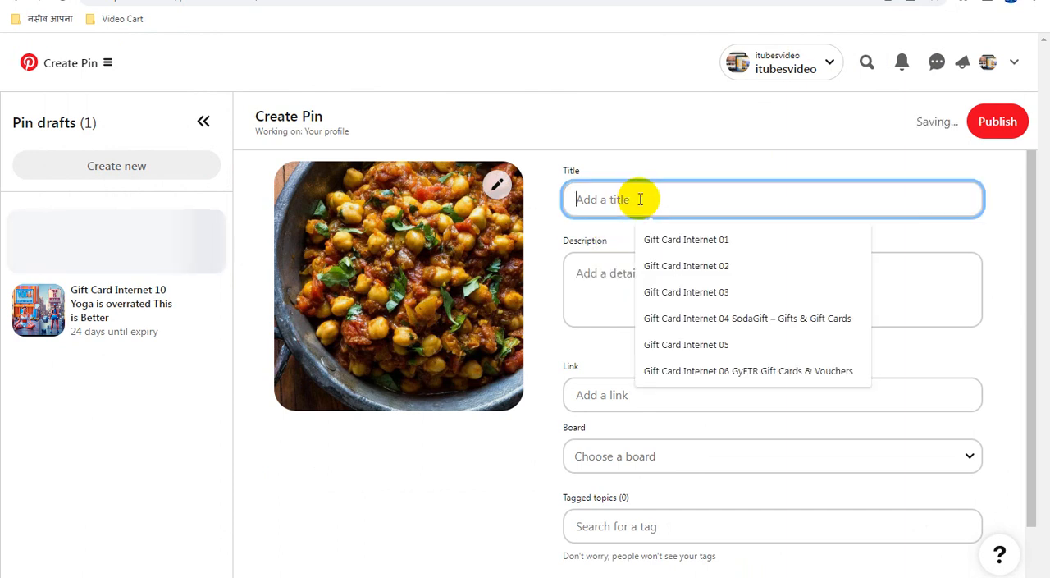
pyautogui.hotkey('ctrl', 'v')
pyautogui.click(664, 279)
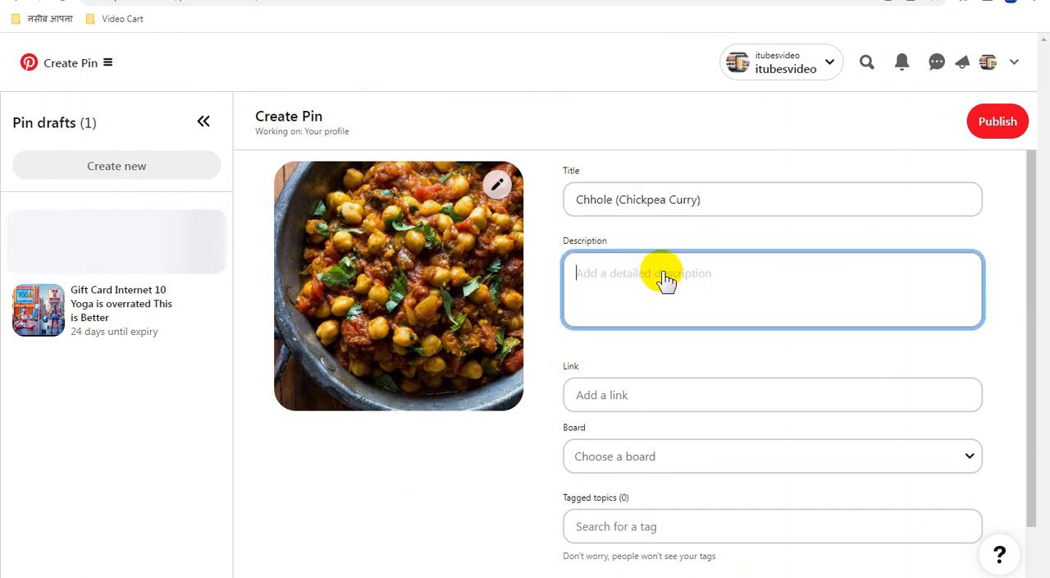
pyautogui.hotkey('ctrl', 'v')
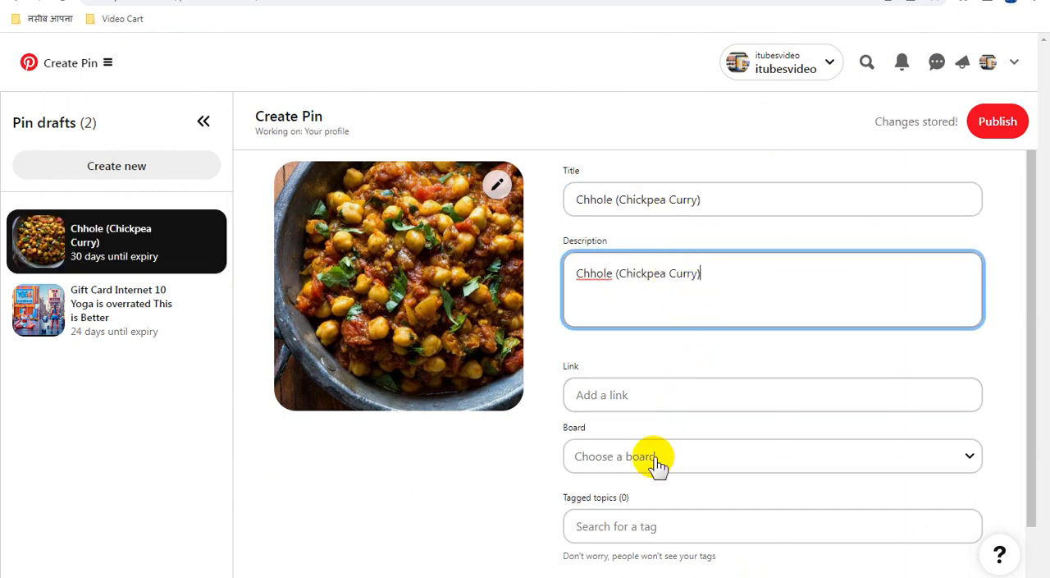
pyautogui.click(657, 458)
pyautogui.click(693, 376)
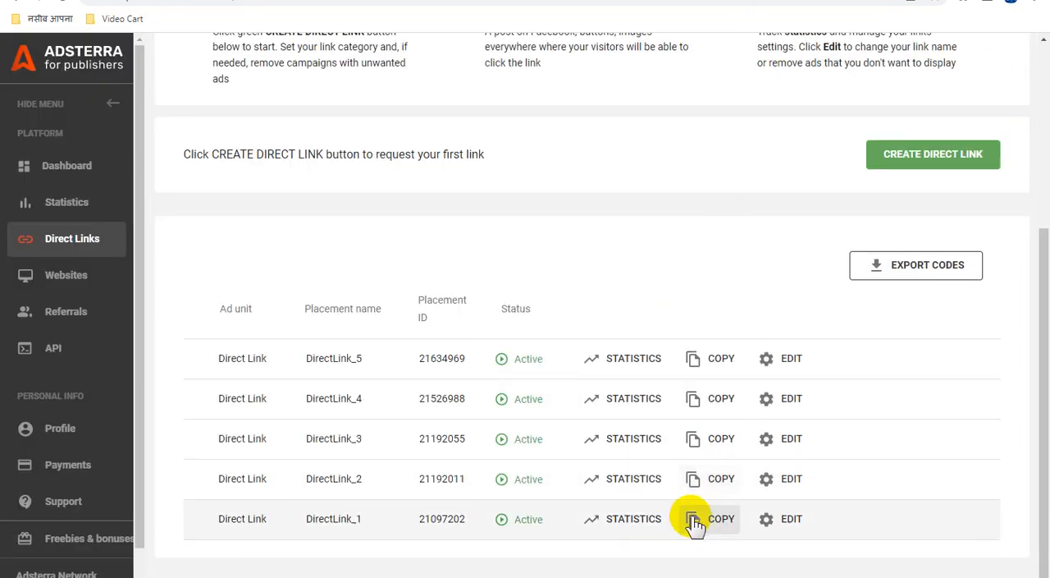
# Copy the DirectLink_1 URL from Adsterra into the chickpea curry pin's link on Pinterest and publish the pin.
pyautogui.click(694, 519)
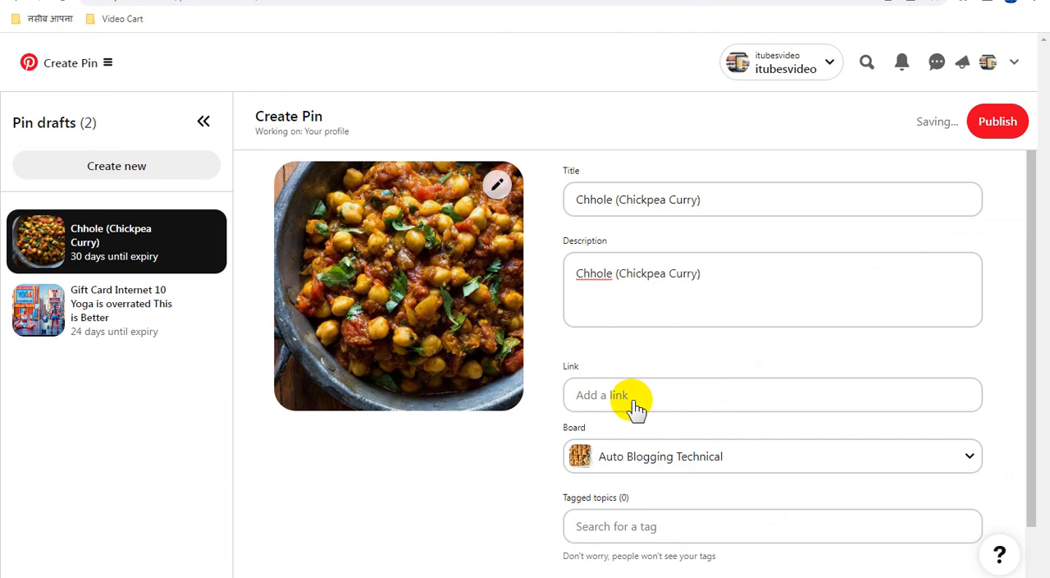
pyautogui.click(637, 398)
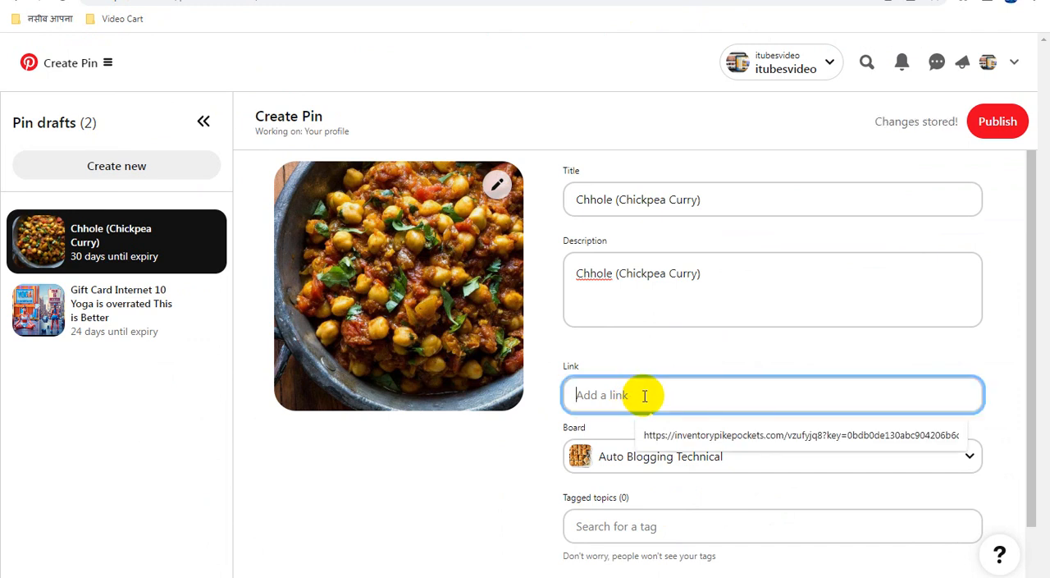
pyautogui.hotkey('ctrl', 'v')
pyautogui.click(801, 353)
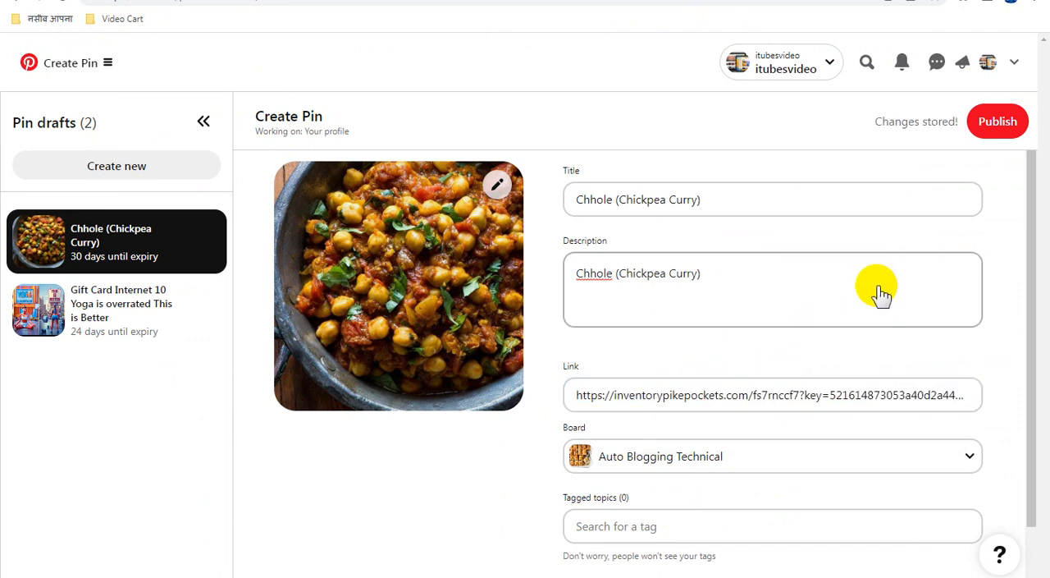
pyautogui.click(988, 138)
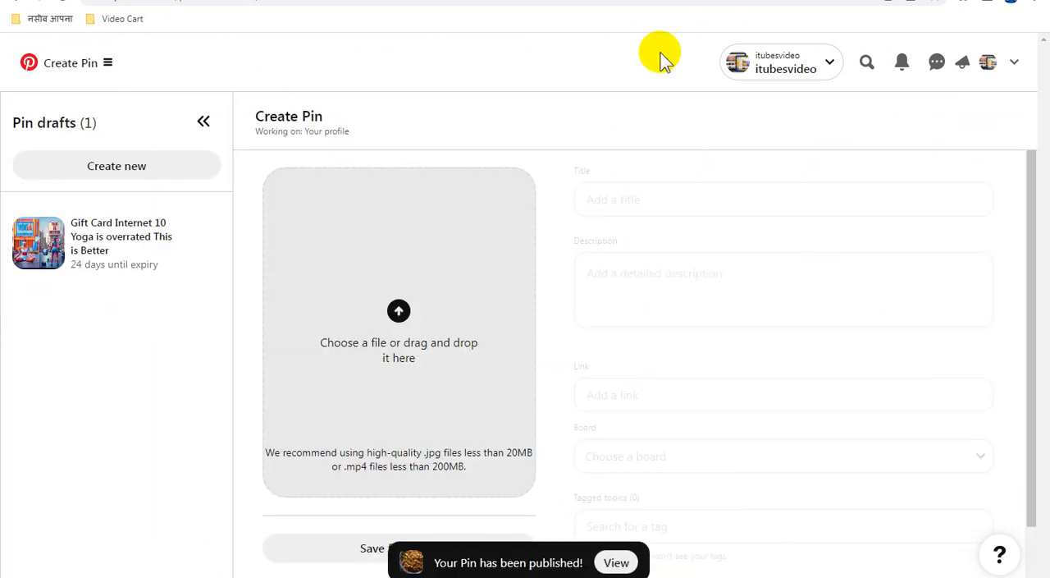
# Copy the file name of the bucatini-with-mushroom-ragu "Our 50 Best Pasta Recipes" image and upload that image to a new pin.
pyautogui.hotkey('ctrl', 'Tab')
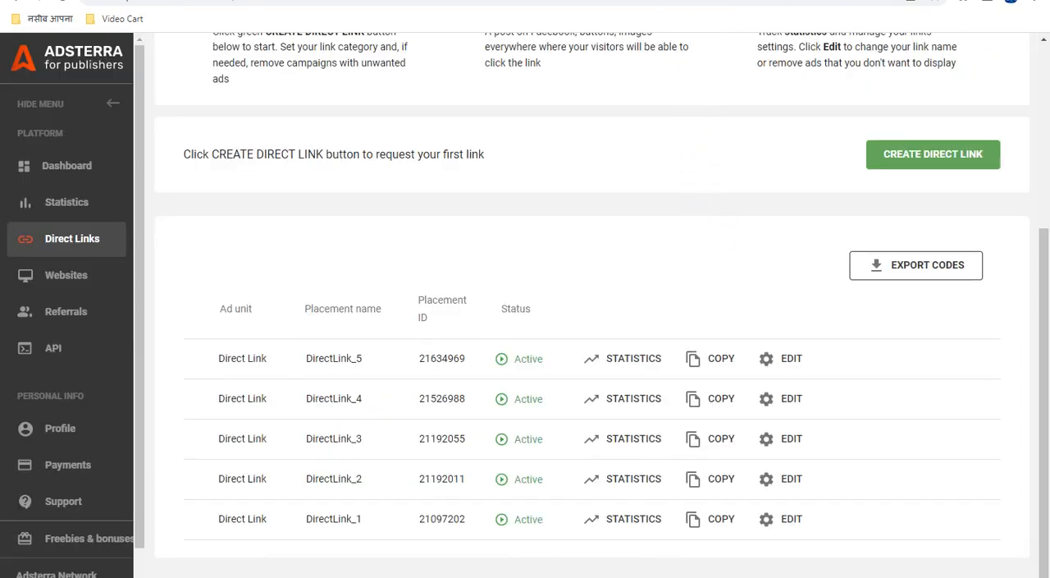
pyautogui.hotkey('ctrl', 'shift', 'Tab')
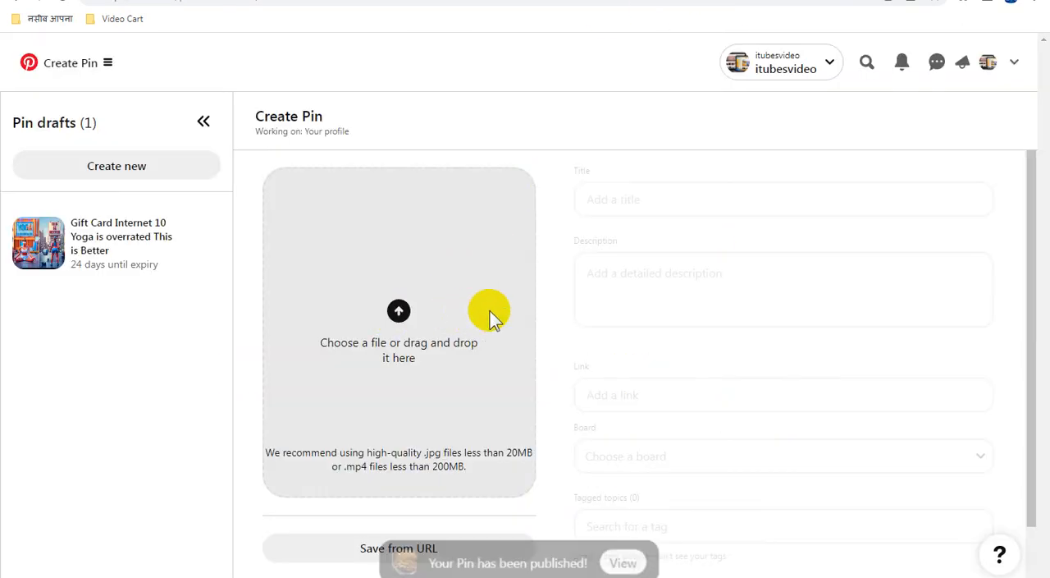
pyautogui.click(529, 289)
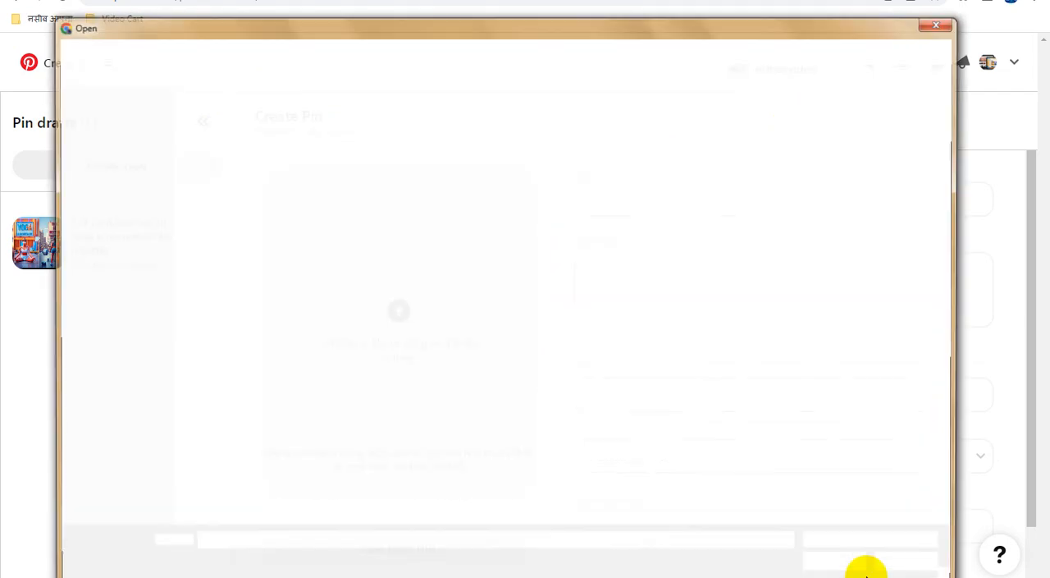
pyautogui.click(687, 151)
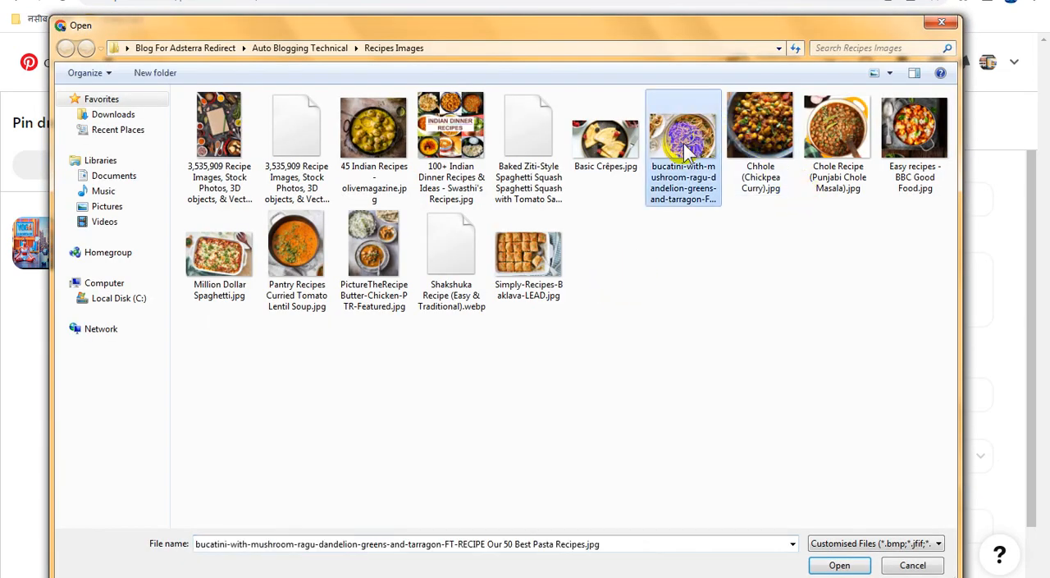
pyautogui.click(701, 187)
pyautogui.click(718, 315)
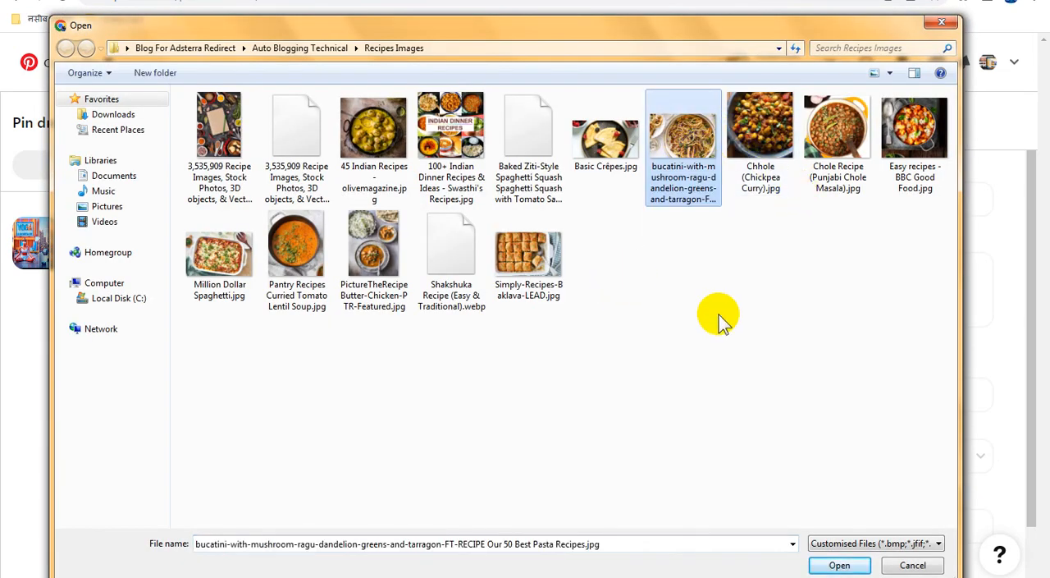
pyautogui.doubleClick(673, 121)
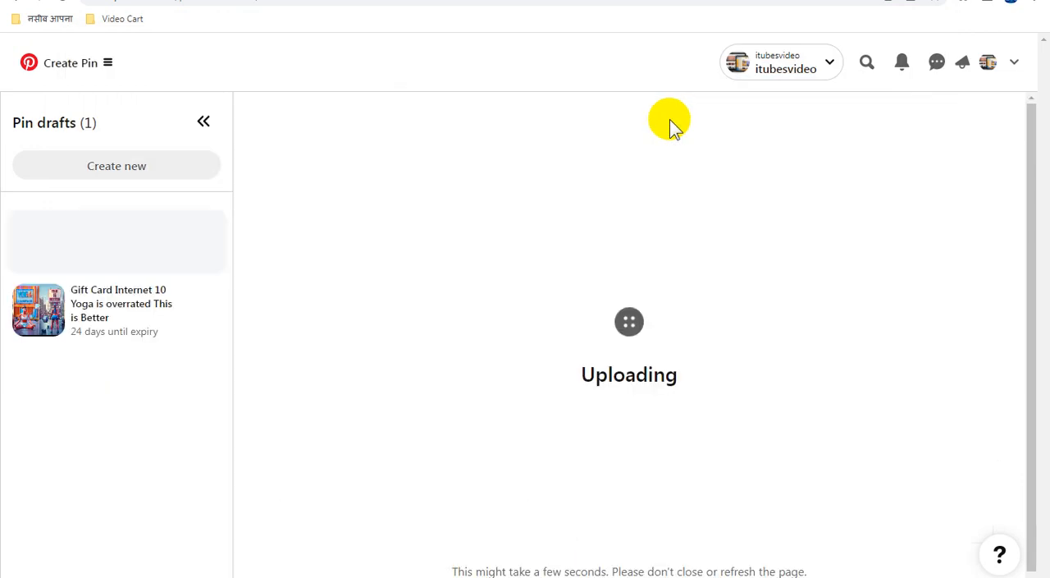
# Set the pin's title and description to "bucatini-with-mushroom-ragu-dandelion-greens-and-tarragon-FT-RECIPE Our 50 Best Pasta Recipes" and assign the Auto Blogging Technical board.
pyautogui.click(609, 200)
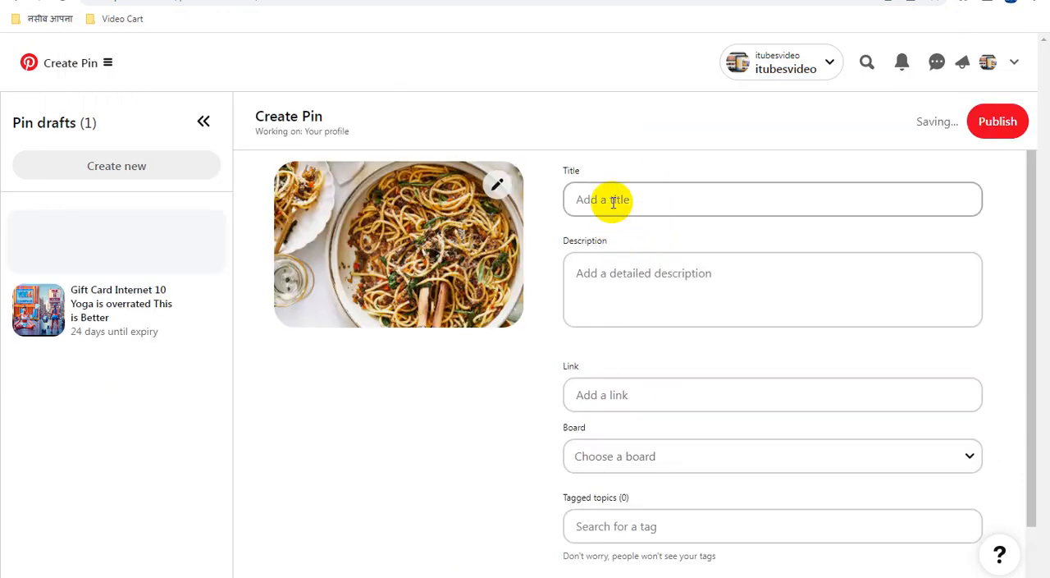
pyautogui.hotkey('ctrl', 'v')
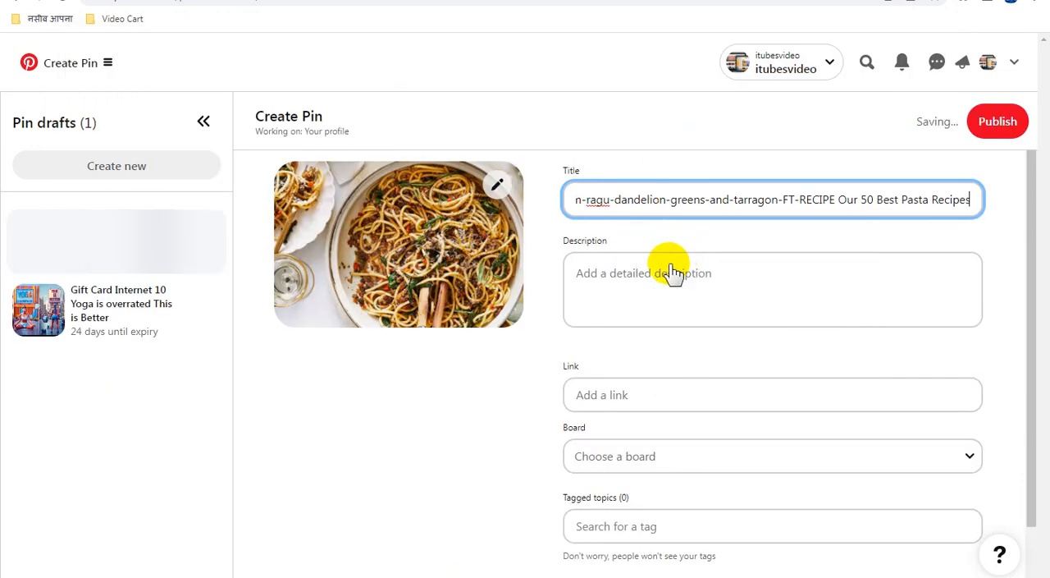
pyautogui.click(667, 272)
pyautogui.hotkey('ctrl', 'v')
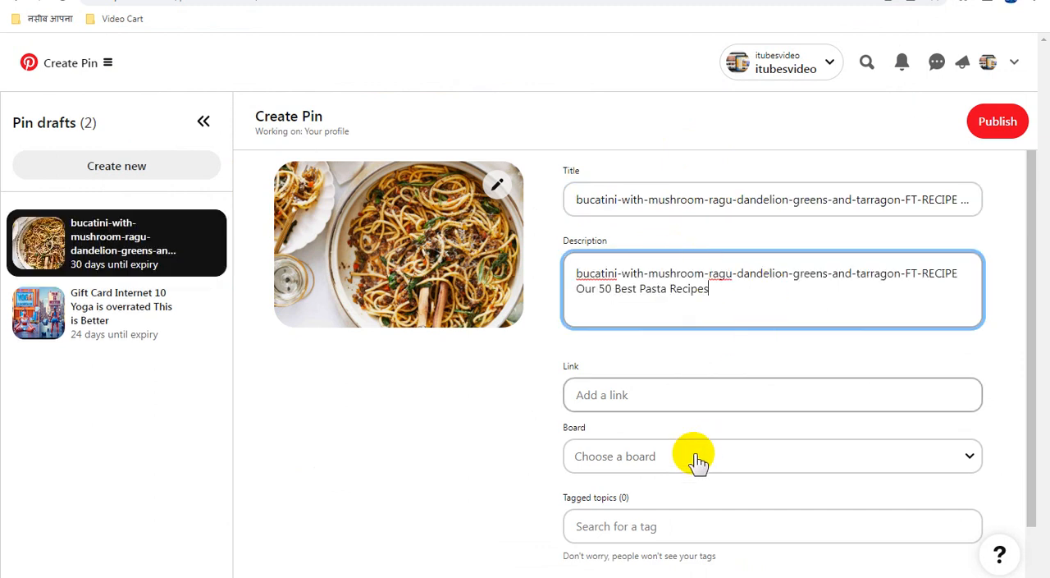
pyautogui.click(697, 458)
pyautogui.click(704, 373)
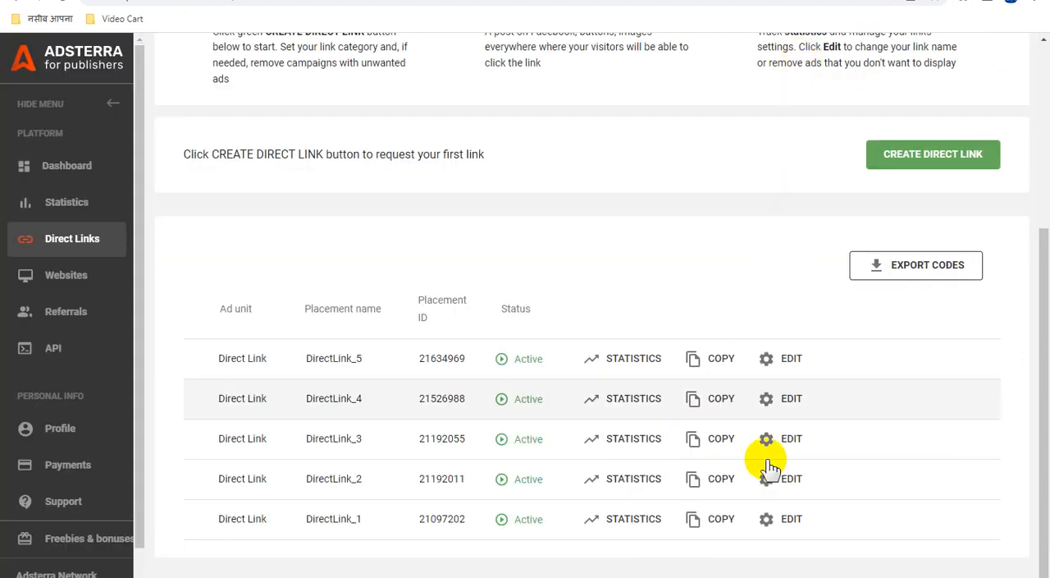
# Copy the DirectLink_3 URL from Adsterra into the bucatini pin's link on Pinterest and publish the pin.
pyautogui.click(707, 440)
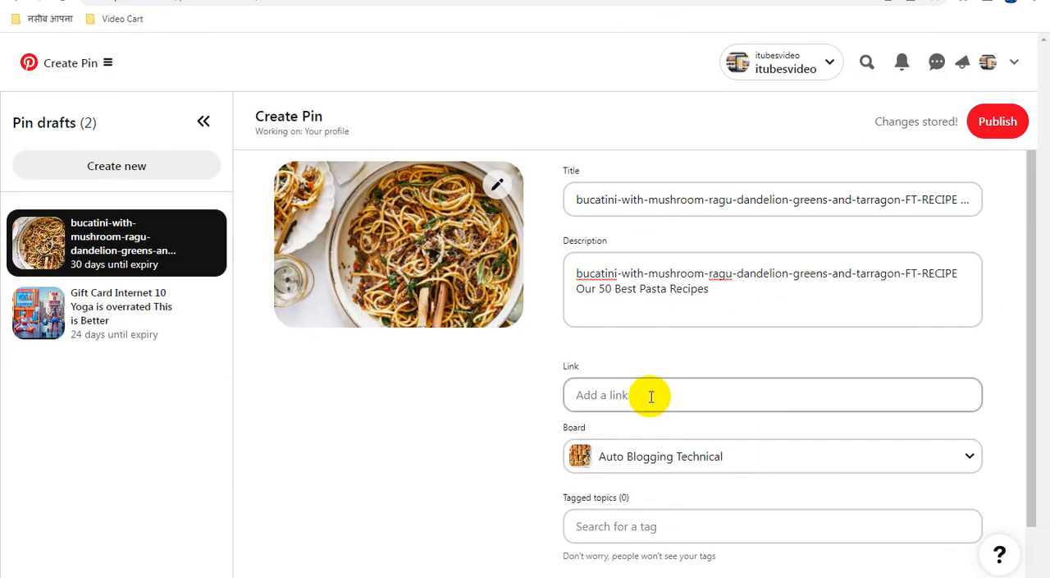
pyautogui.click(649, 393)
pyautogui.hotkey('ctrl', 'v')
pyautogui.click(754, 349)
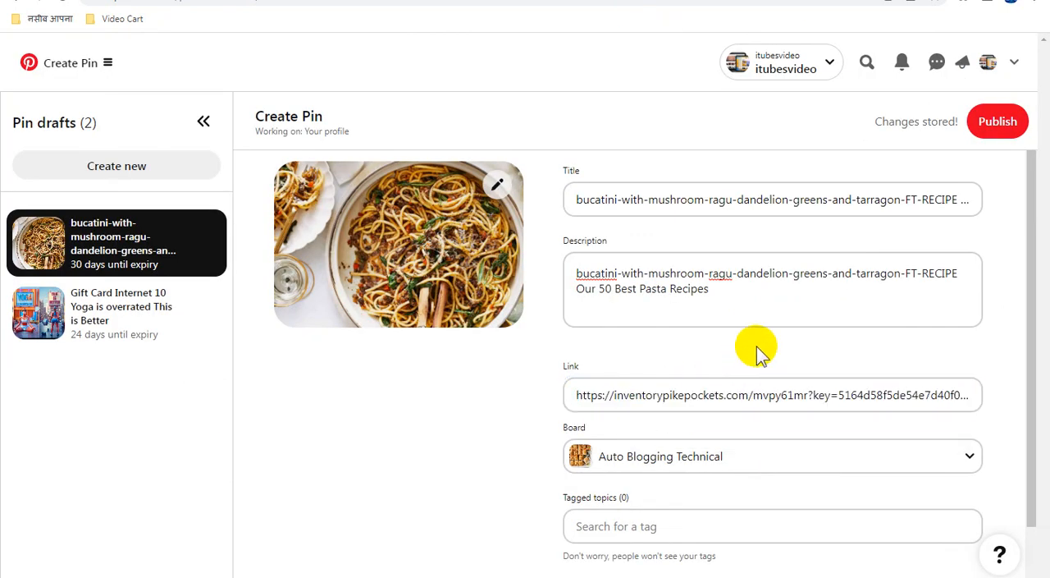
pyautogui.click(997, 121)
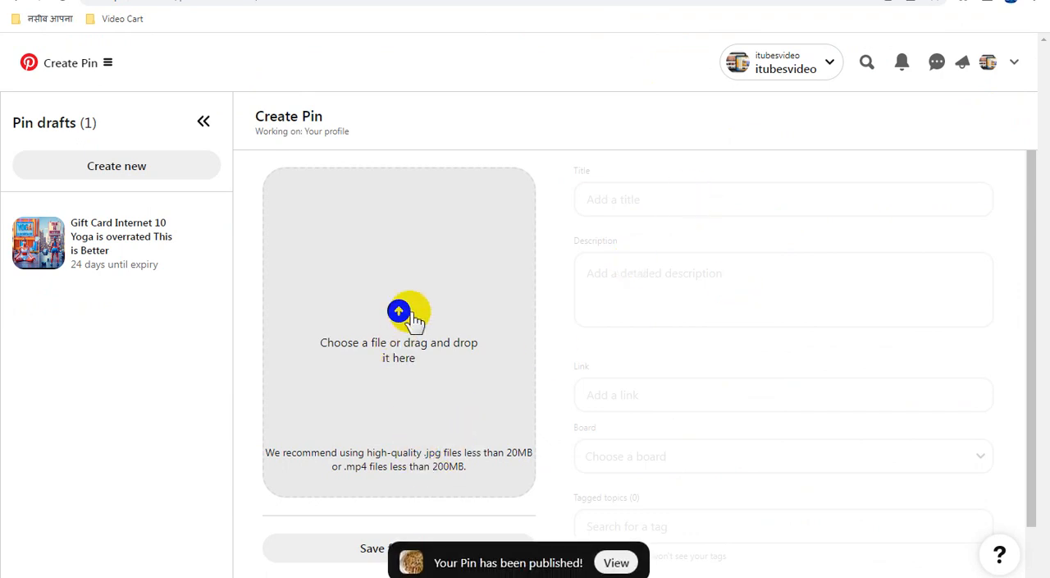
# Copy the file name of the Basic Crêpes.jpg image and upload that image to a new pin.
pyautogui.click(531, 325)
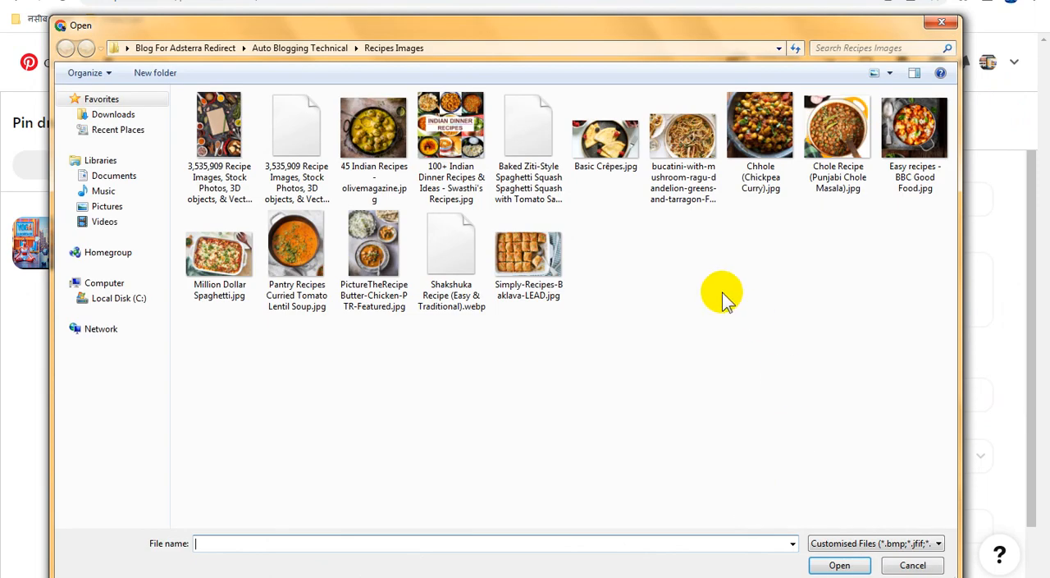
pyautogui.click(612, 146)
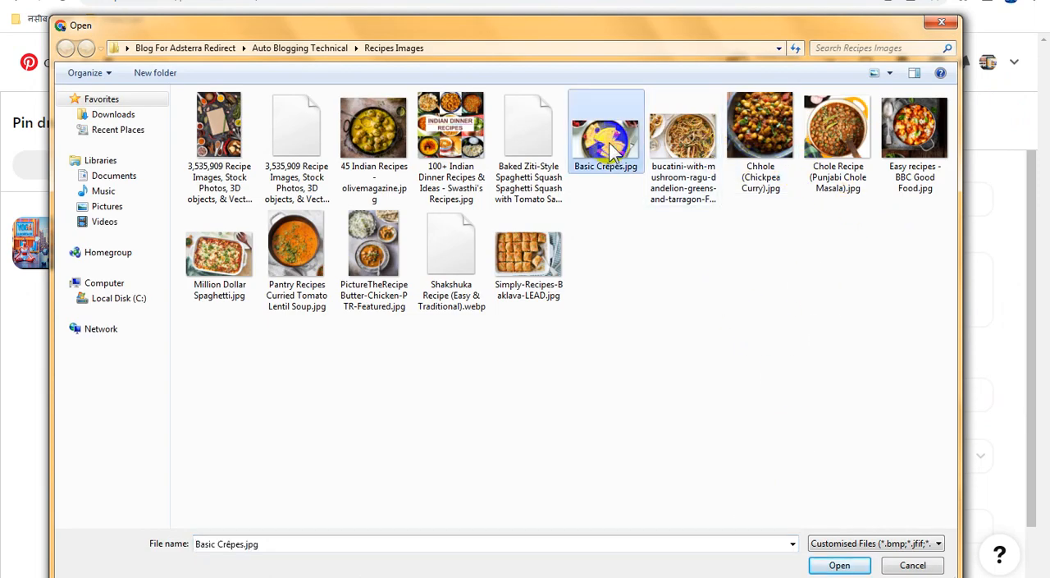
pyautogui.click(611, 150)
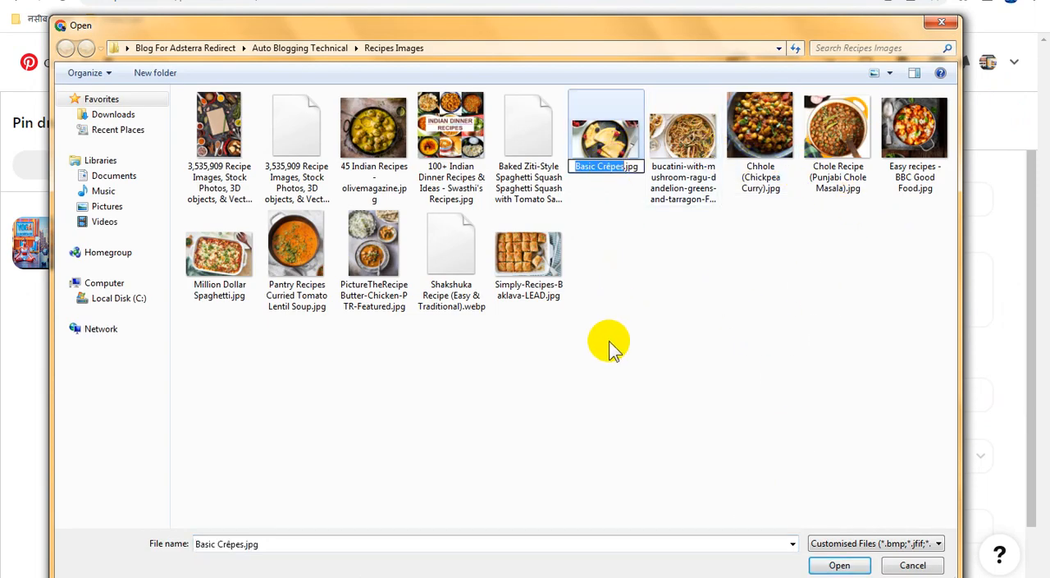
pyautogui.doubleClick(606, 133)
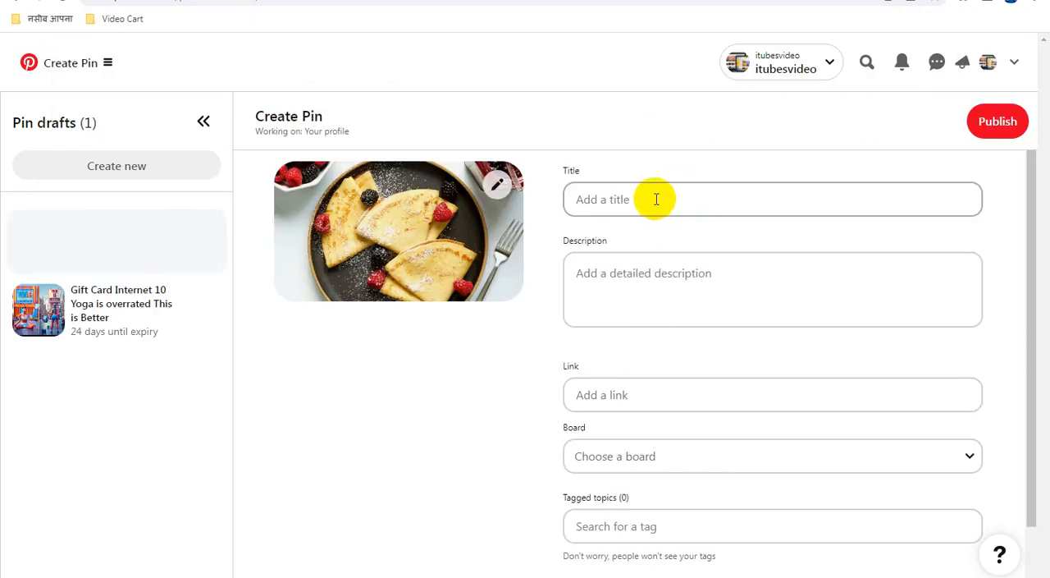
# Set the pin's title and description to "Basic Crêpes" and assign it to the Auto Blogging Technical board.
pyautogui.click(657, 198)
pyautogui.hotkey('ctrl', 'v')
pyautogui.click(617, 289)
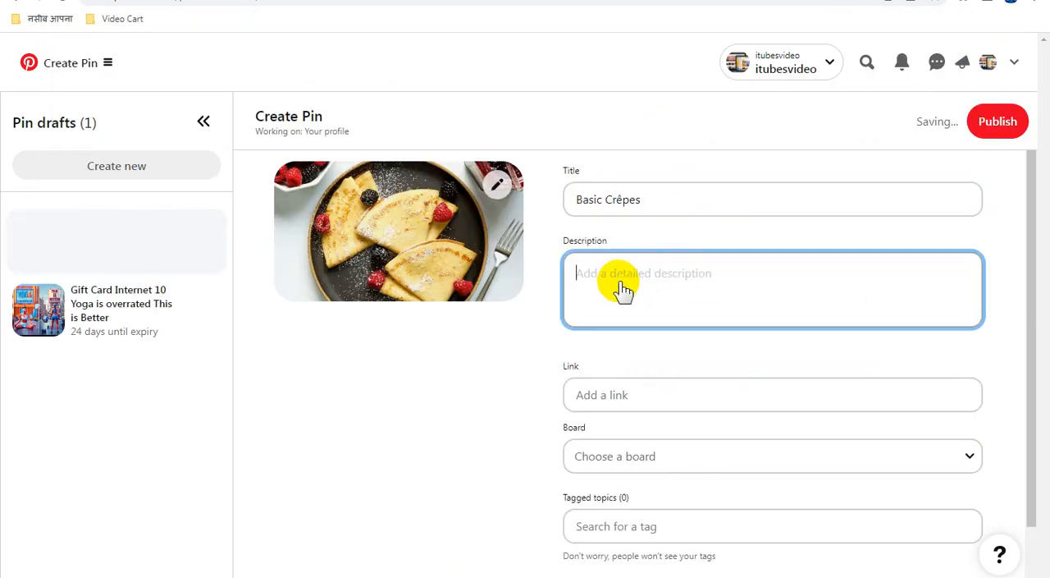
pyautogui.hotkey('ctrl', 'v')
pyautogui.click(669, 458)
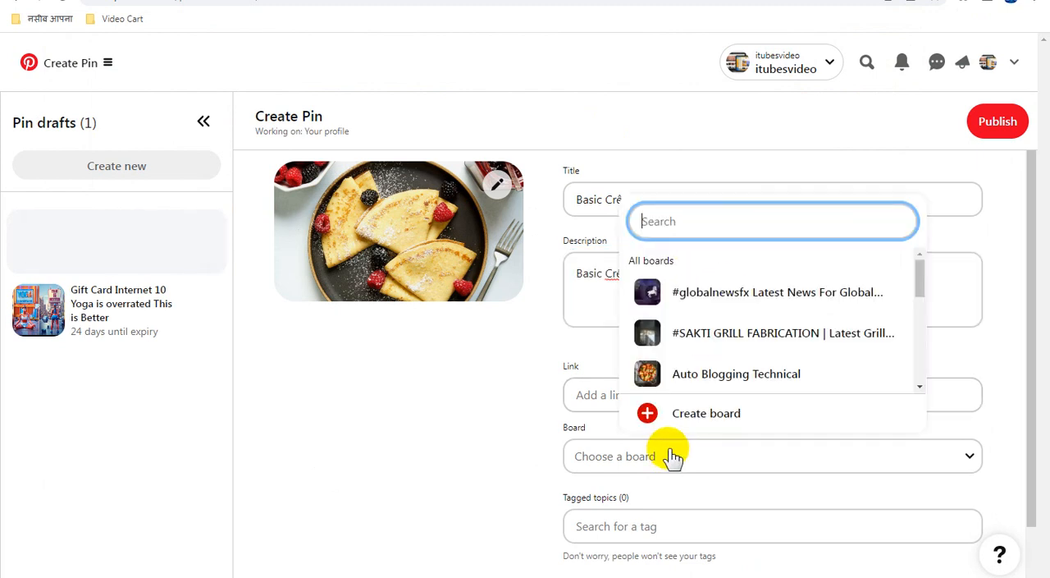
pyautogui.click(682, 375)
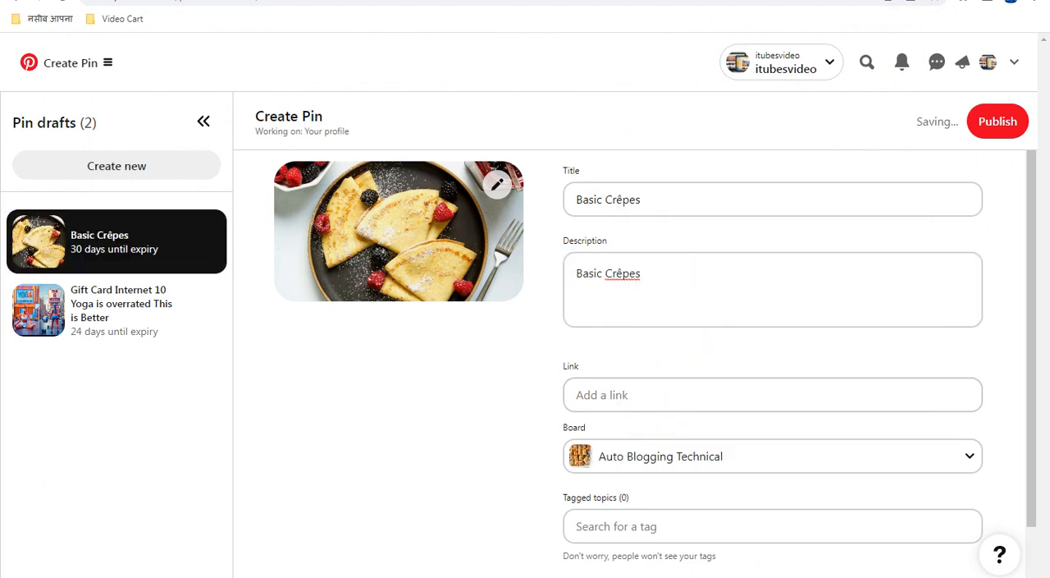
# Copy the DirectLink_4 URL from Adsterra into the Basic Crêpes pin's link on Pinterest and publish the pin.
pyautogui.click(727, 1)
pyautogui.click(708, 399)
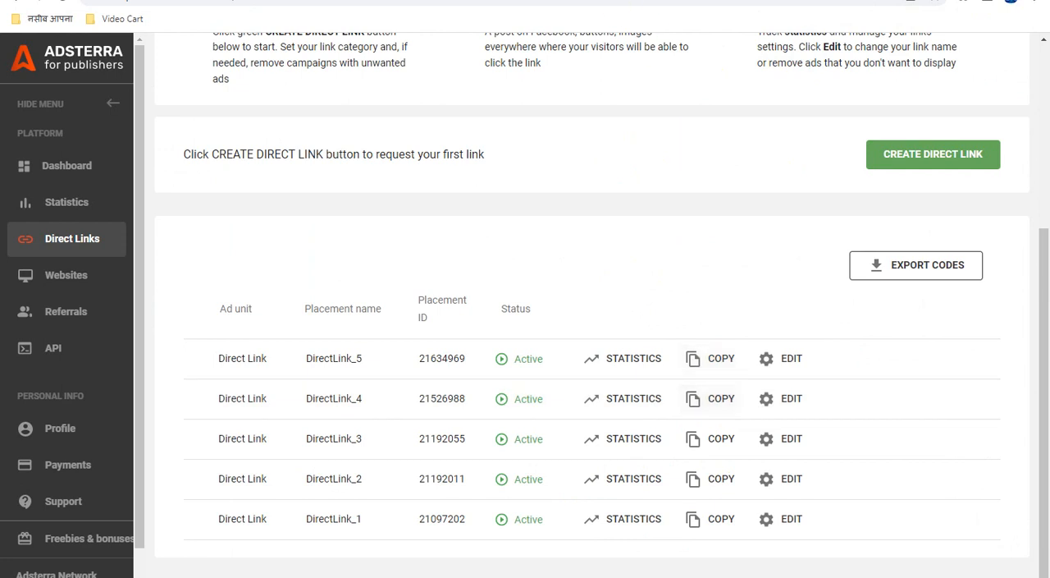
pyautogui.click(619, 1)
pyautogui.click(647, 393)
pyautogui.hotkey('ctrl', 'v')
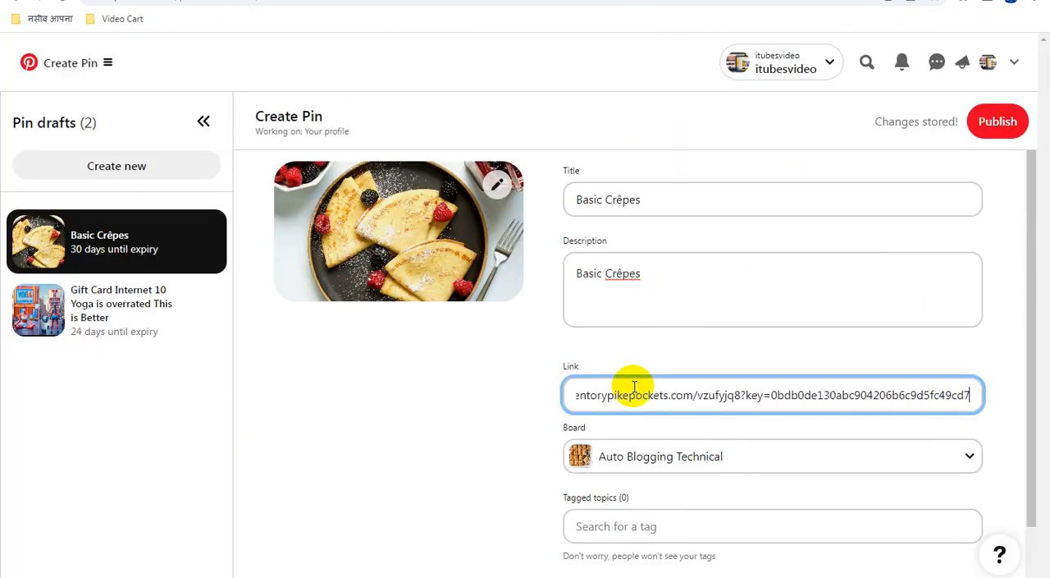
pyautogui.click(602, 346)
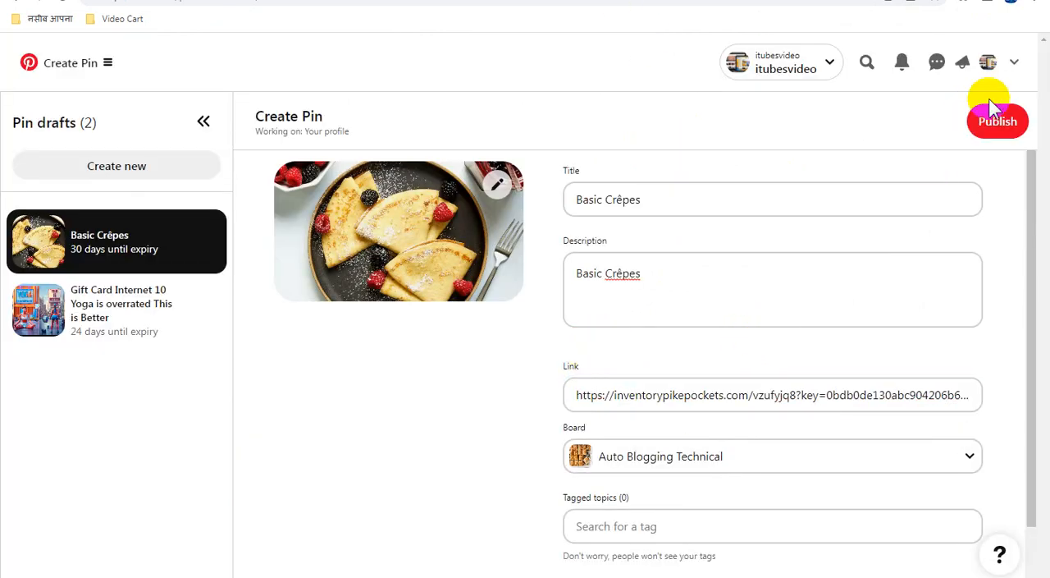
pyautogui.click(996, 124)
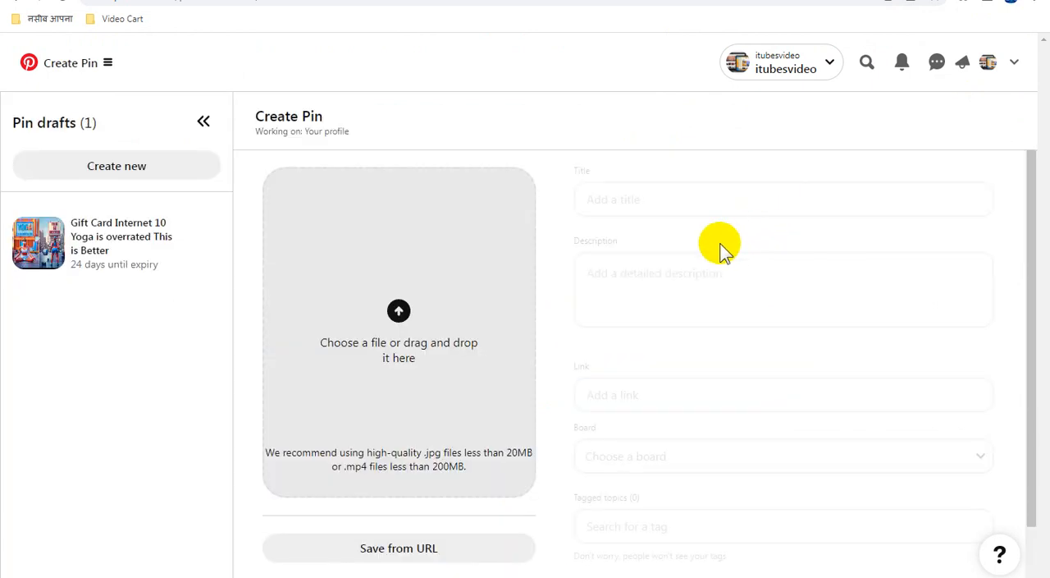
# Copy the file name of the Baked Ziti-Style Spaghetti Squash .webp image and upload that image to a new pin.
pyautogui.click(412, 313)
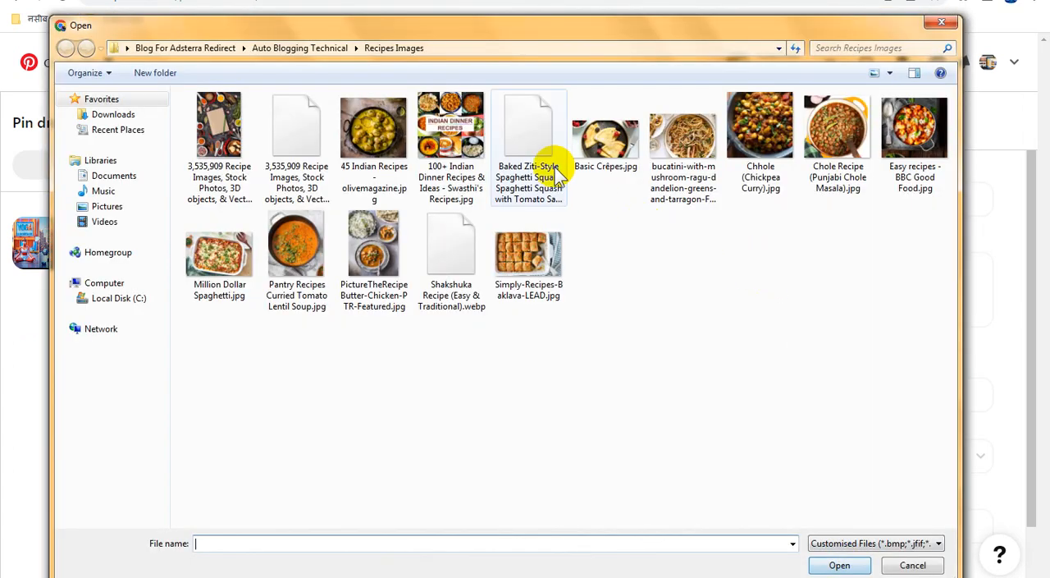
pyautogui.click(529, 148)
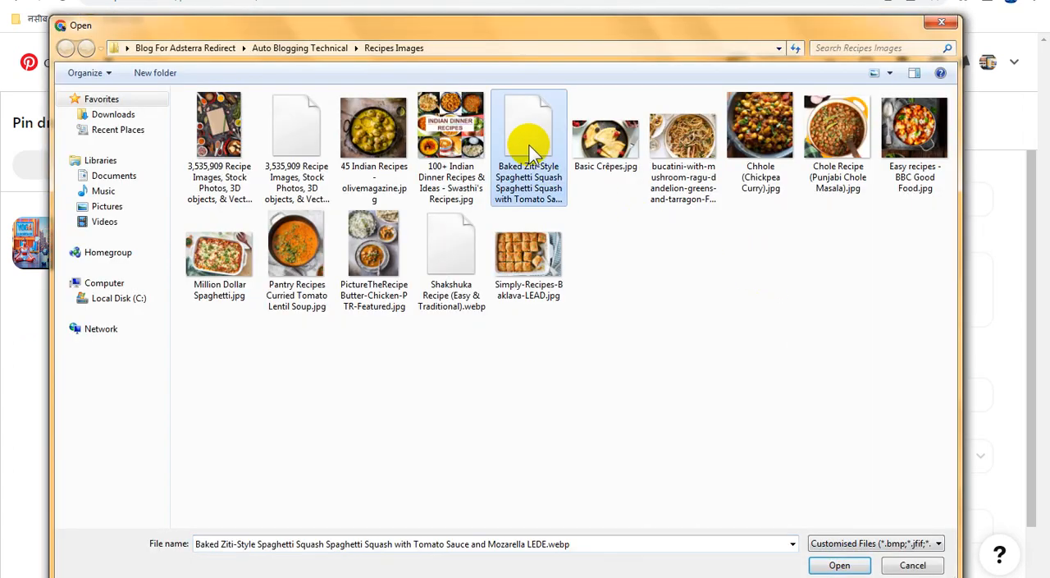
pyautogui.click(527, 199)
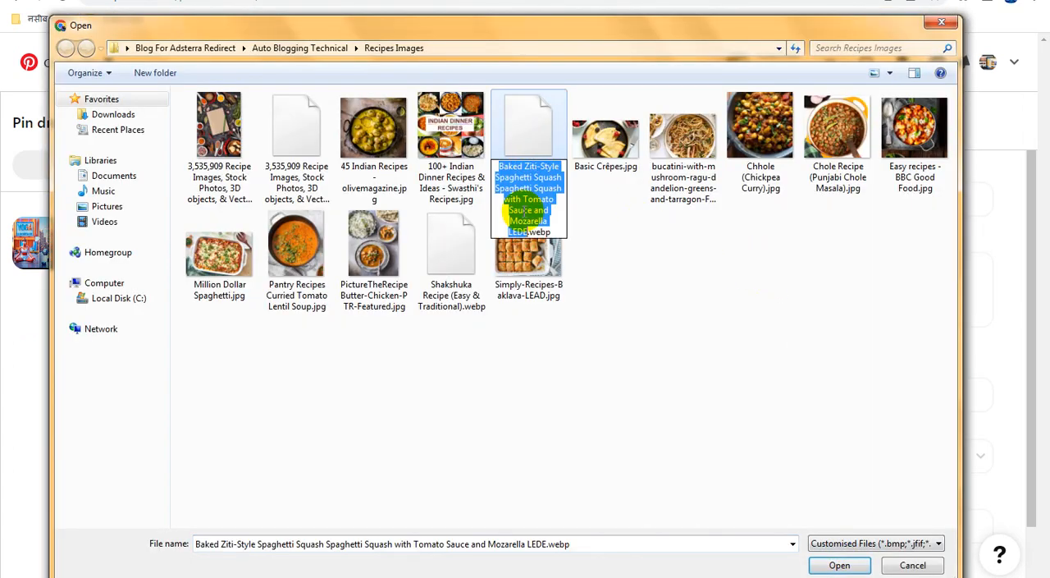
pyautogui.click(530, 129)
pyautogui.doubleClick(530, 132)
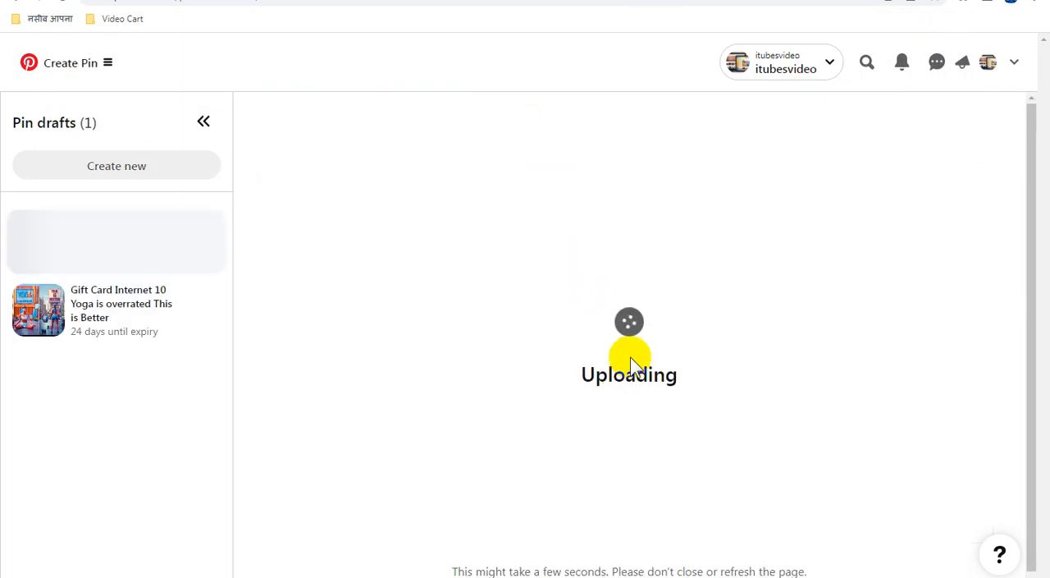
# Set the title and description to "Baked Ziti-Style Spaghetti Squash Spaghetti Squash with Tomato Sauce and Mozarella LEDE" and assign the Auto Blogging Technical board.
pyautogui.click(615, 199)
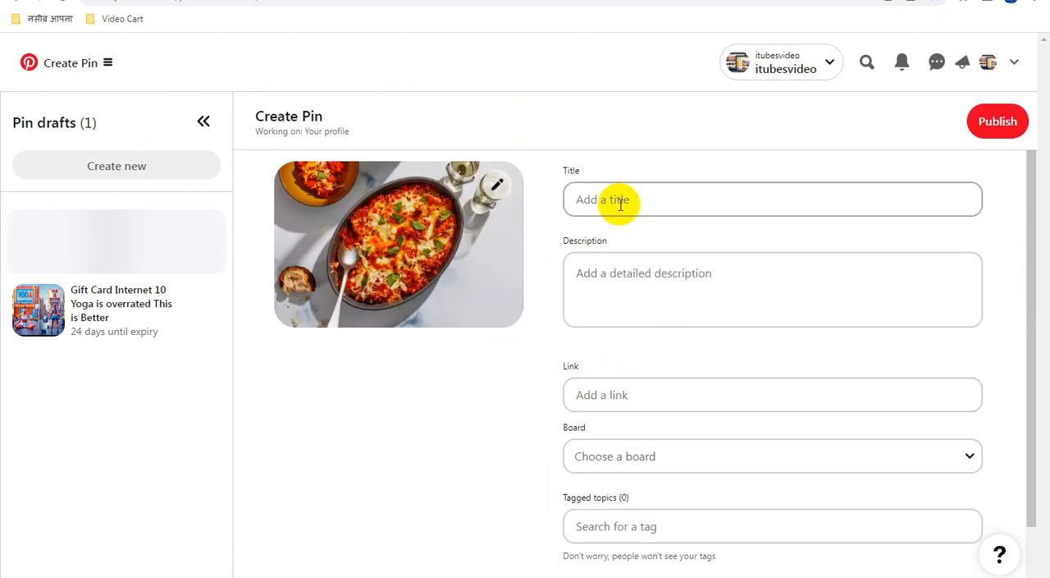
pyautogui.hotkey('ctrl', 'v')
pyautogui.click(652, 273)
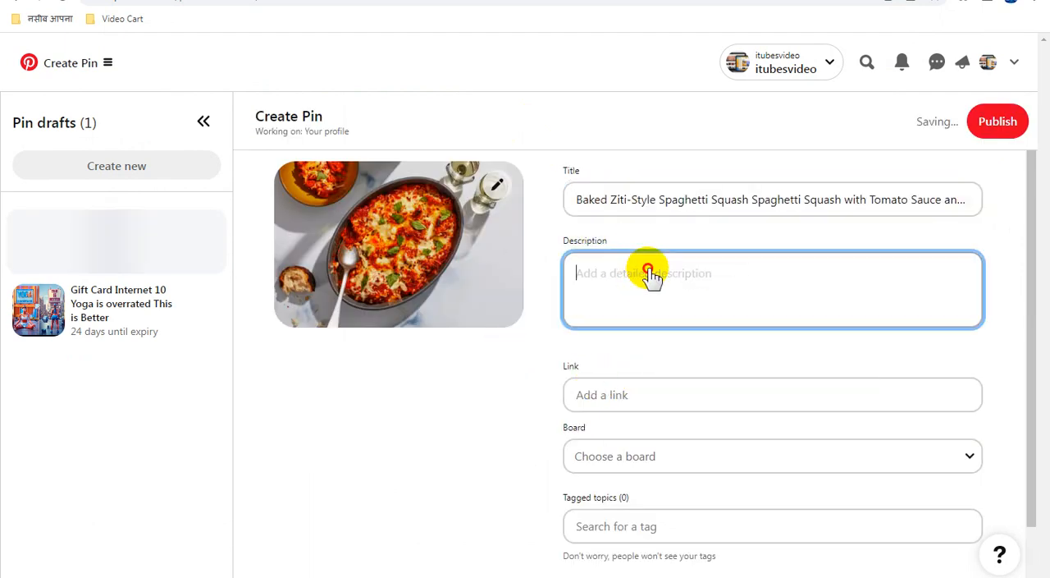
pyautogui.hotkey('ctrl', 'v')
pyautogui.click(652, 459)
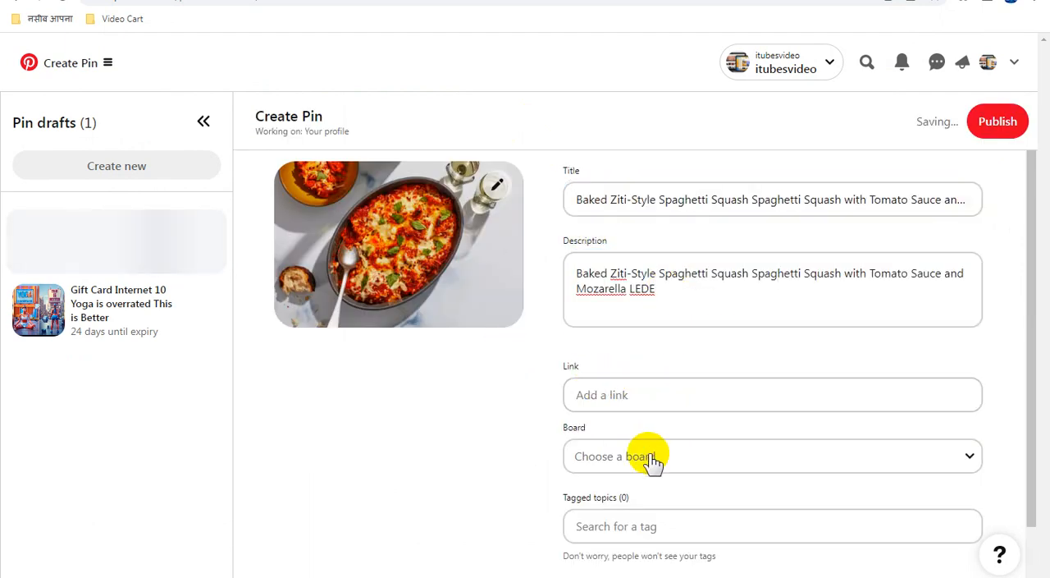
pyautogui.click(652, 457)
pyautogui.click(691, 375)
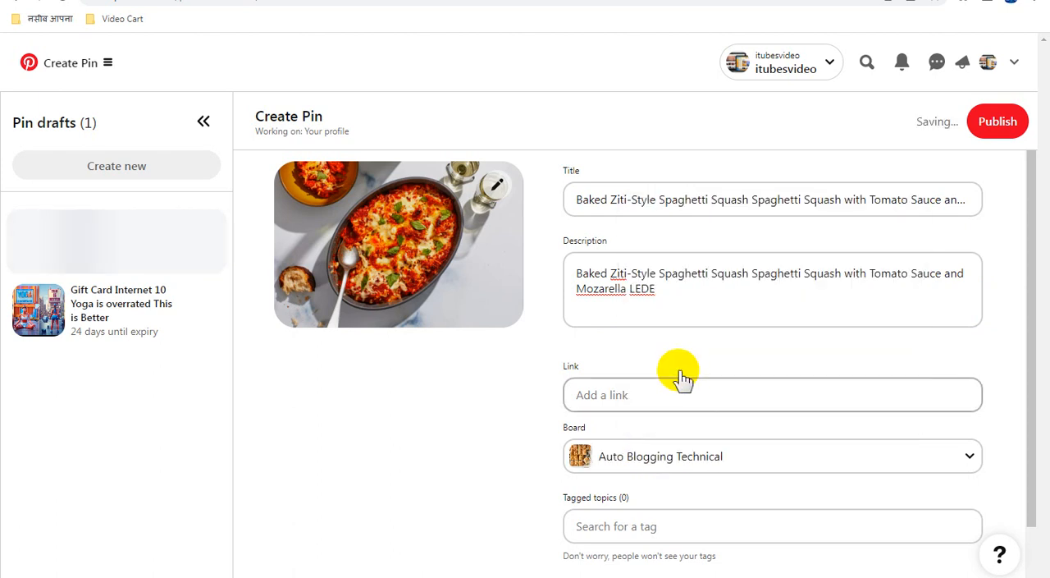
# Copy the DirectLink_5 URL from Adsterra into the spaghetti squash pin's link on Pinterest and publish the pin.
pyautogui.click(780, 0)
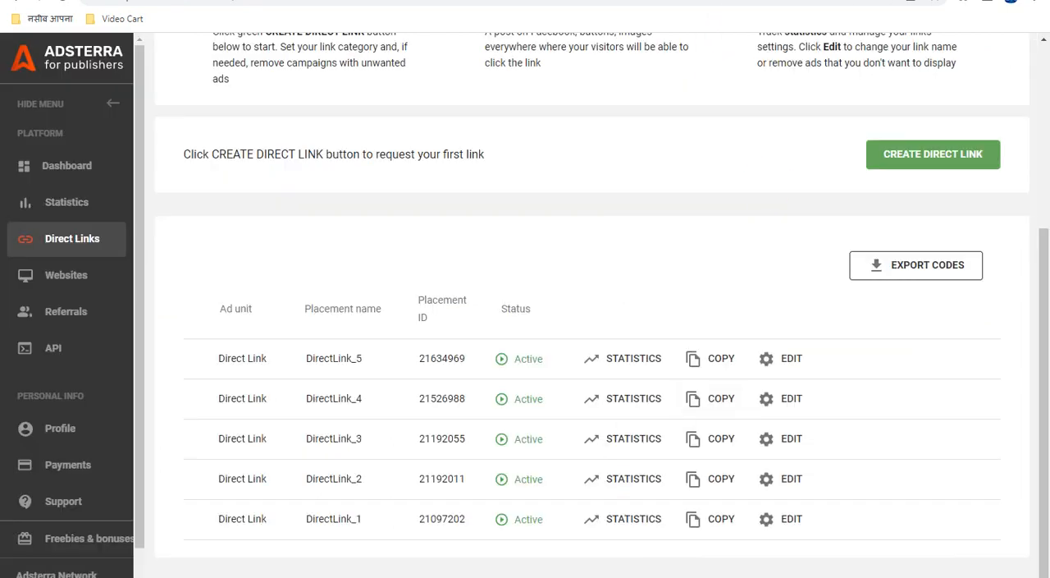
pyautogui.click(714, 360)
pyautogui.click(669, 0)
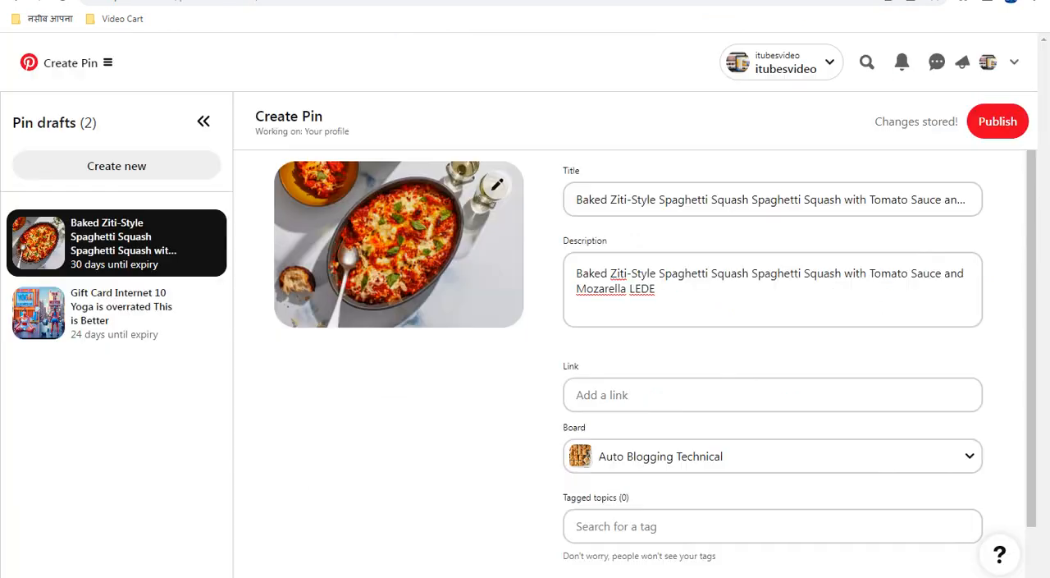
pyautogui.click(645, 394)
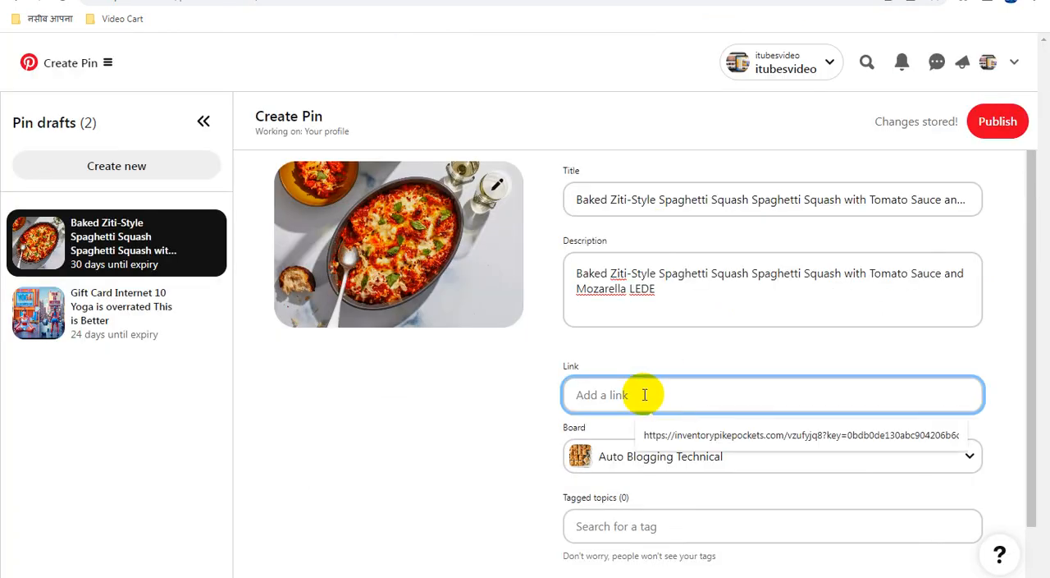
pyautogui.hotkey('ctrl', 'v')
pyautogui.click(778, 347)
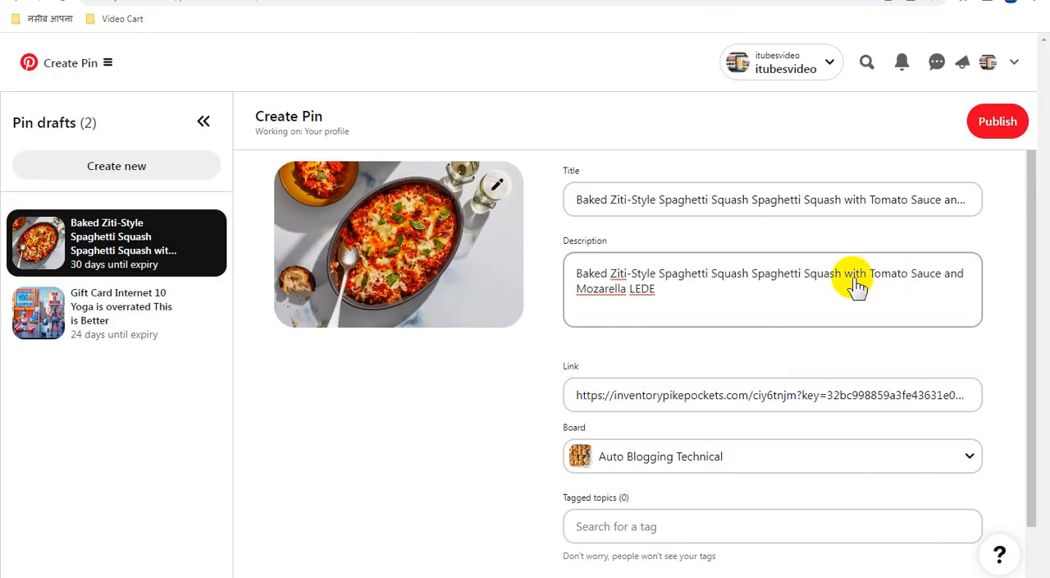
pyautogui.click(993, 125)
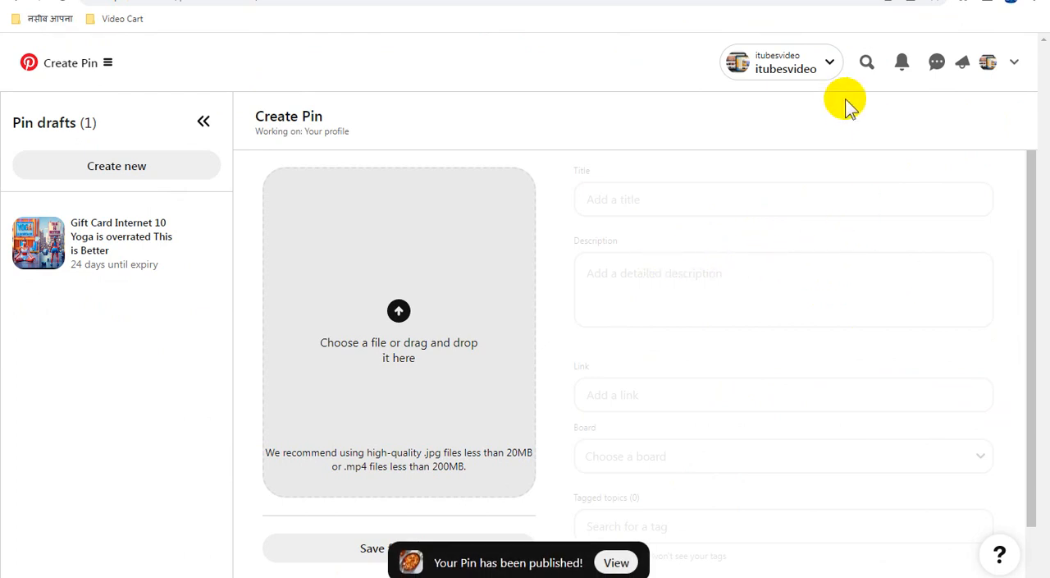
# Copy the file name of the "100+ Indian Dinner Recipes & Ideas - Swasthi's Recipes.jpg" image and upload that image to a new pin.
pyautogui.click(771, 1)
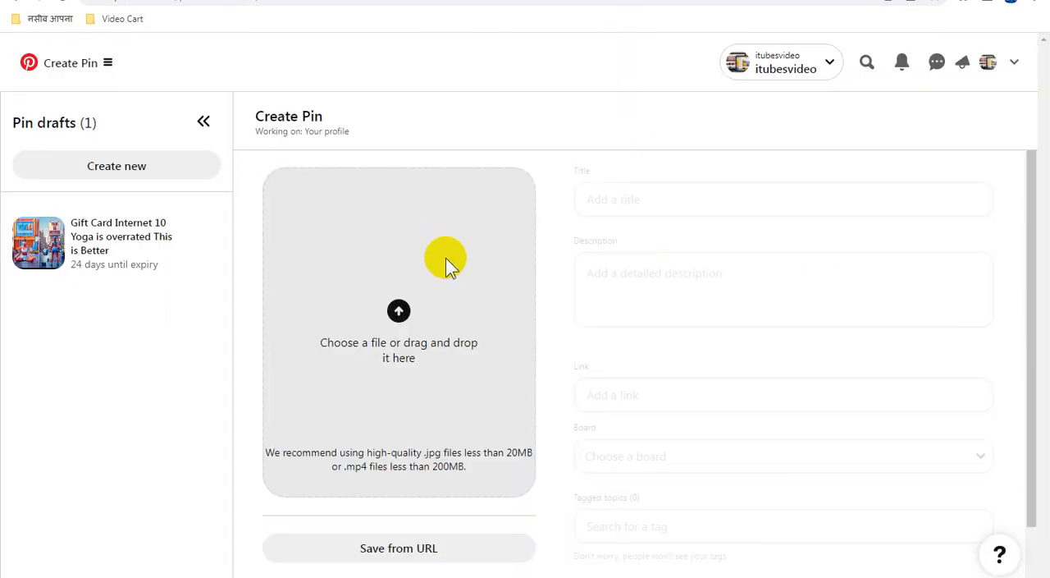
pyautogui.click(447, 265)
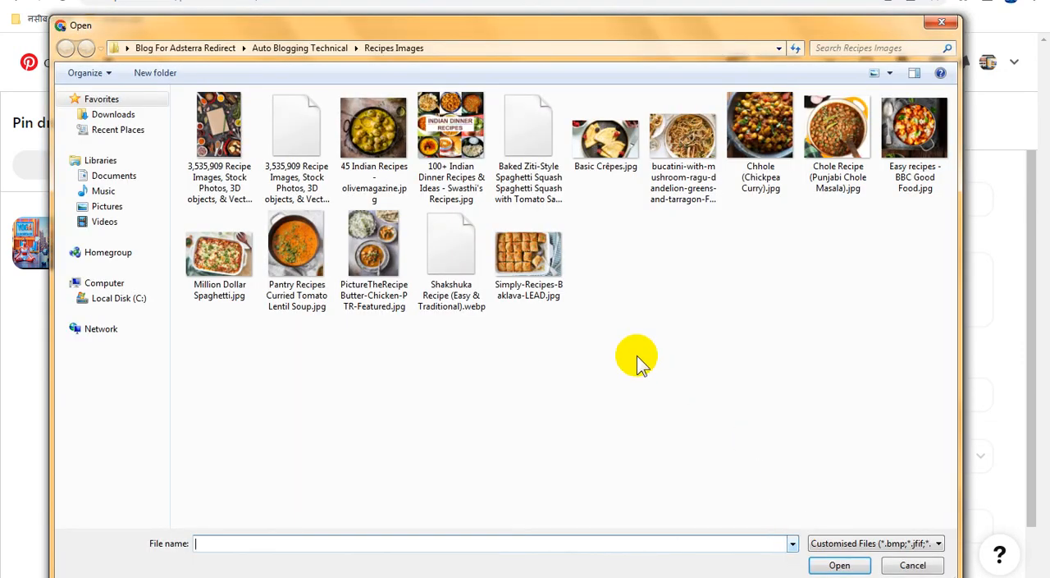
pyautogui.click(444, 123)
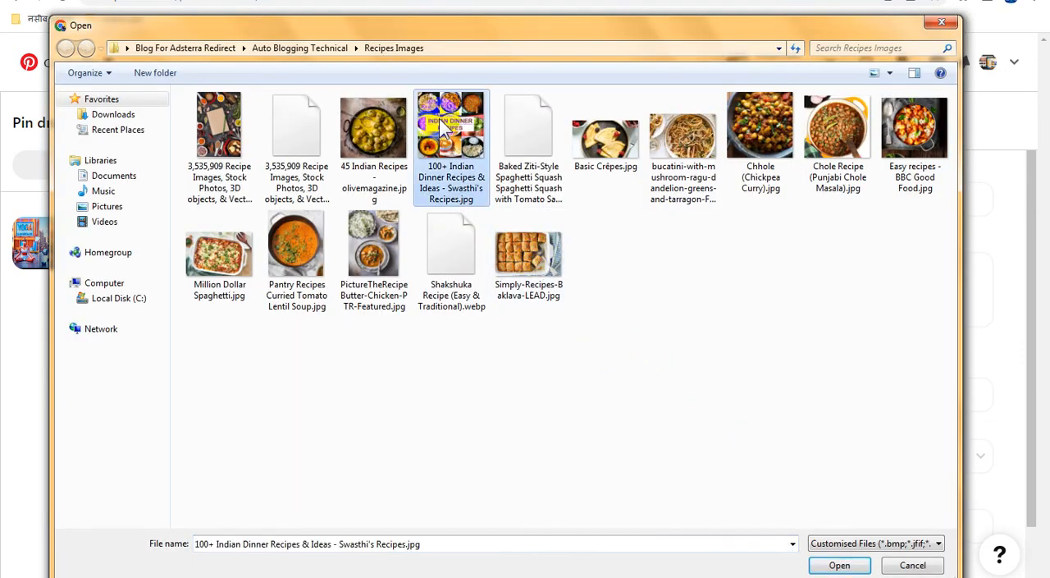
pyautogui.click(443, 123)
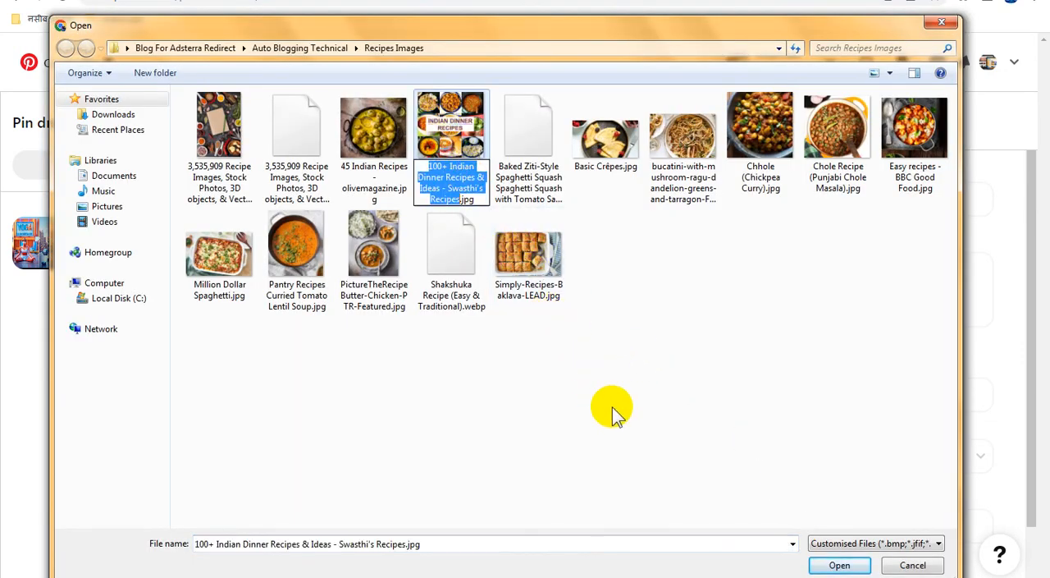
pyautogui.press('Return')
pyautogui.press('Return')
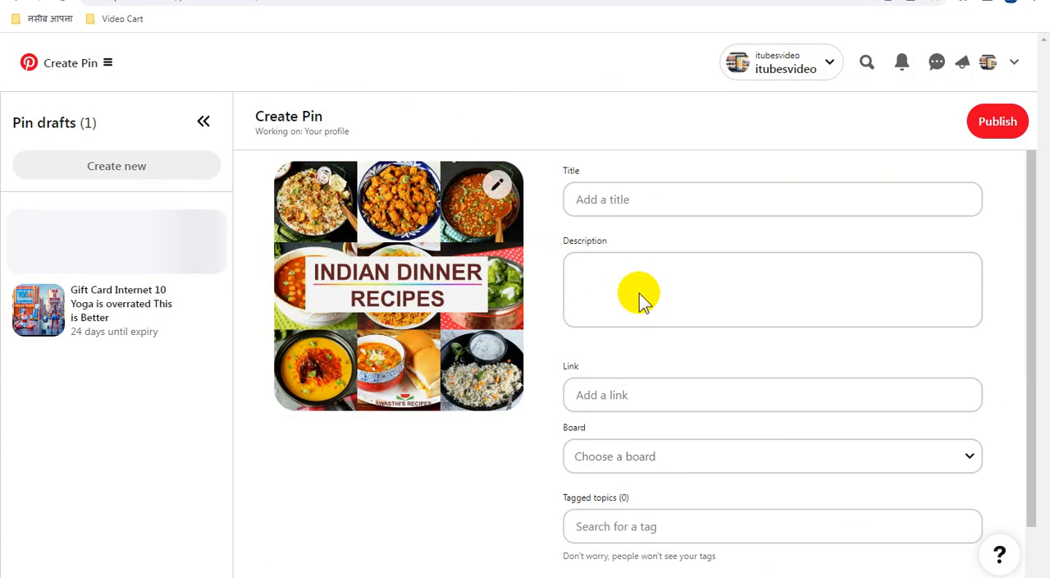
# Set the pin's title and description to "100+ Indian Dinner Recipes & Ideas - Swasthi's Recipes" and assign it to the Auto Blogging Technical board.
pyautogui.click(650, 199)
pyautogui.hotkey('ctrl', 'v')
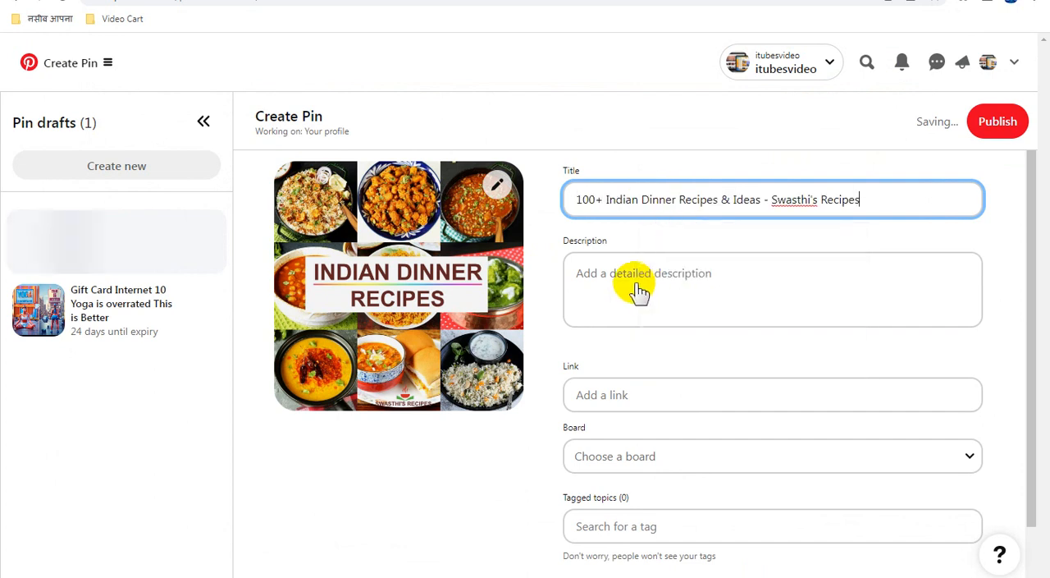
pyautogui.click(637, 289)
pyautogui.hotkey('ctrl', 'v')
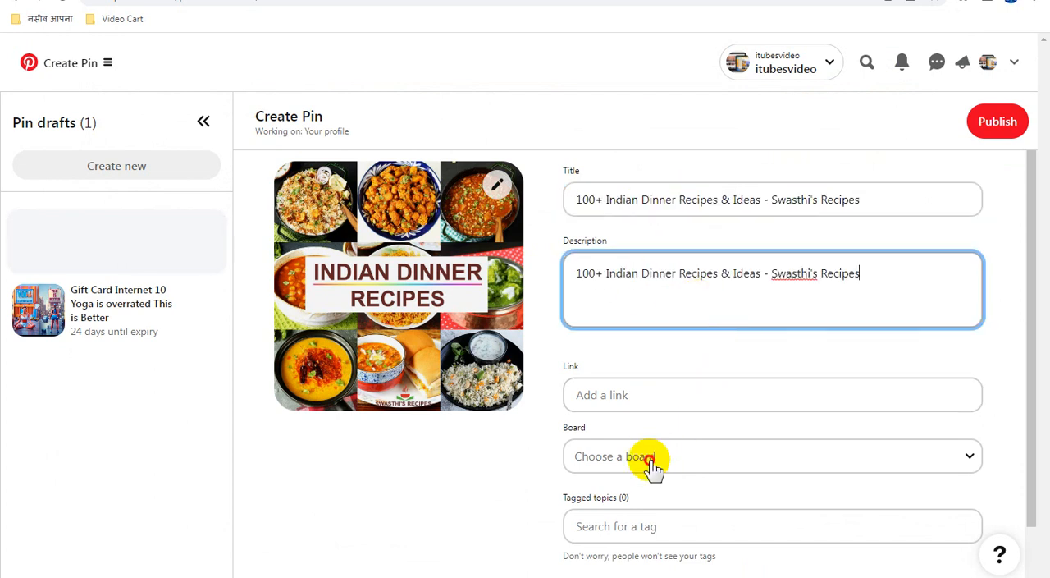
pyautogui.click(654, 456)
pyautogui.click(680, 374)
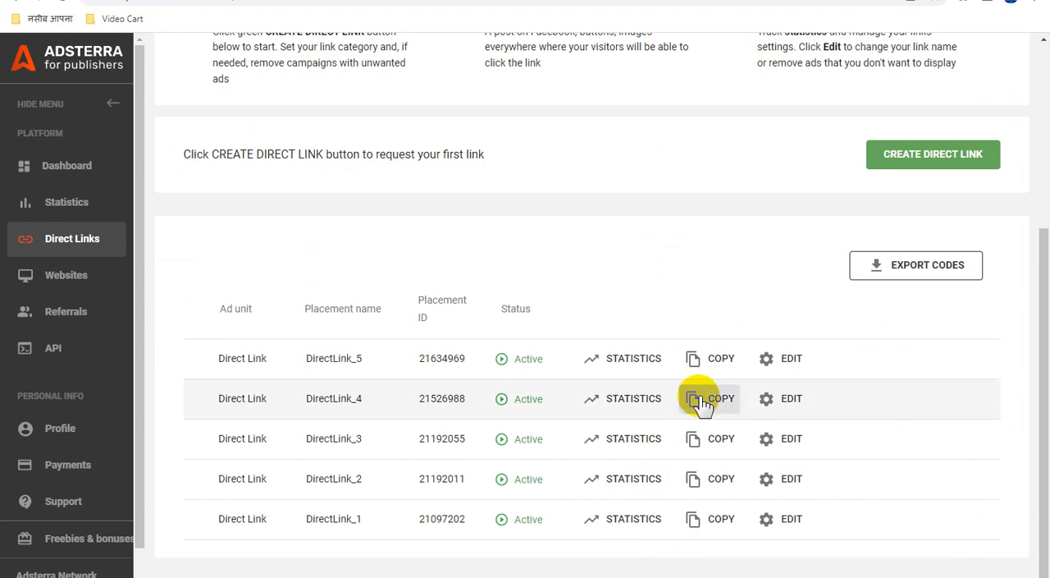
# Copy the DirectLink_4 URL from Adsterra into the Indian dinner recipes pin's link on Pinterest and publish the pin.
pyautogui.click(701, 400)
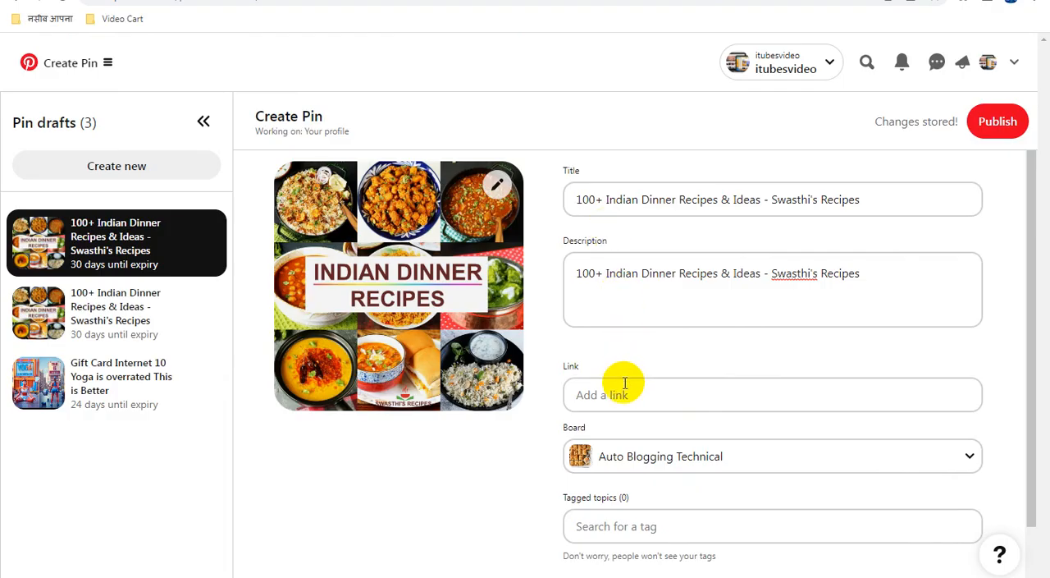
pyautogui.click(626, 394)
pyautogui.hotkey('ctrl', 'v')
pyautogui.click(670, 352)
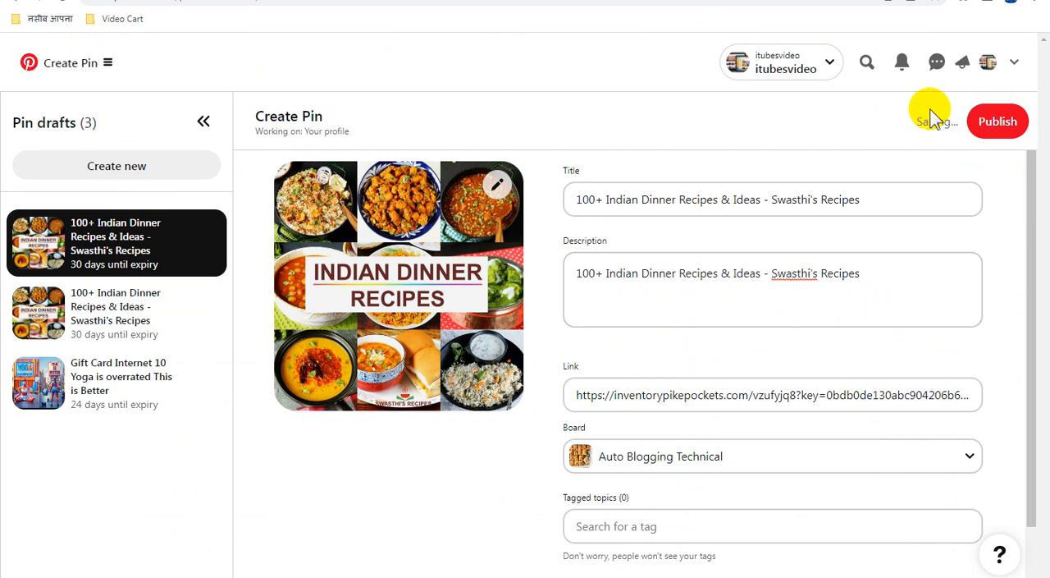
pyautogui.click(991, 125)
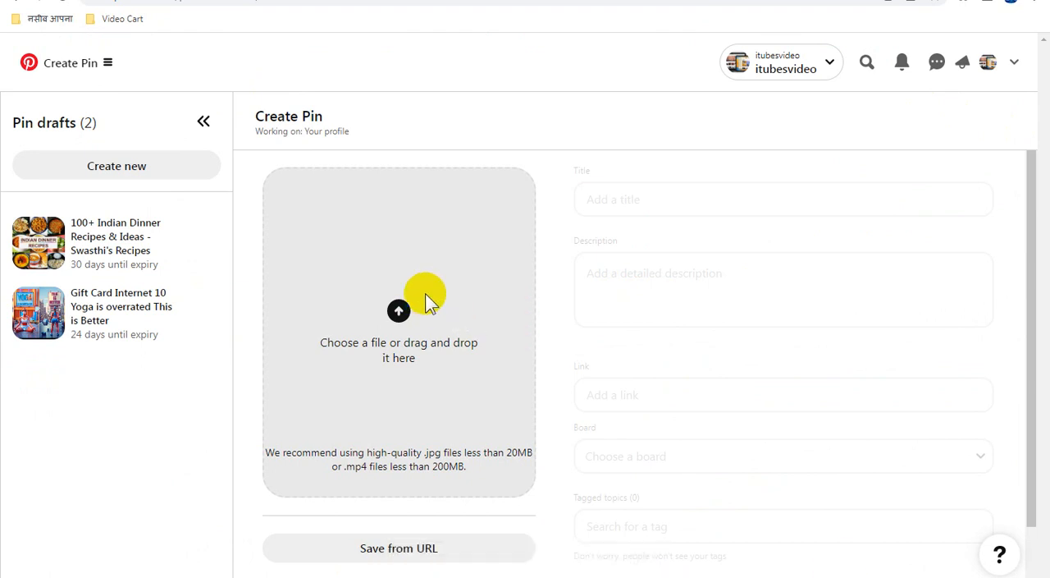
# Copy the file name of the "45 Indian Recipes - olivemagazine.jpg" image and upload that image to a new pin.
pyautogui.click(427, 297)
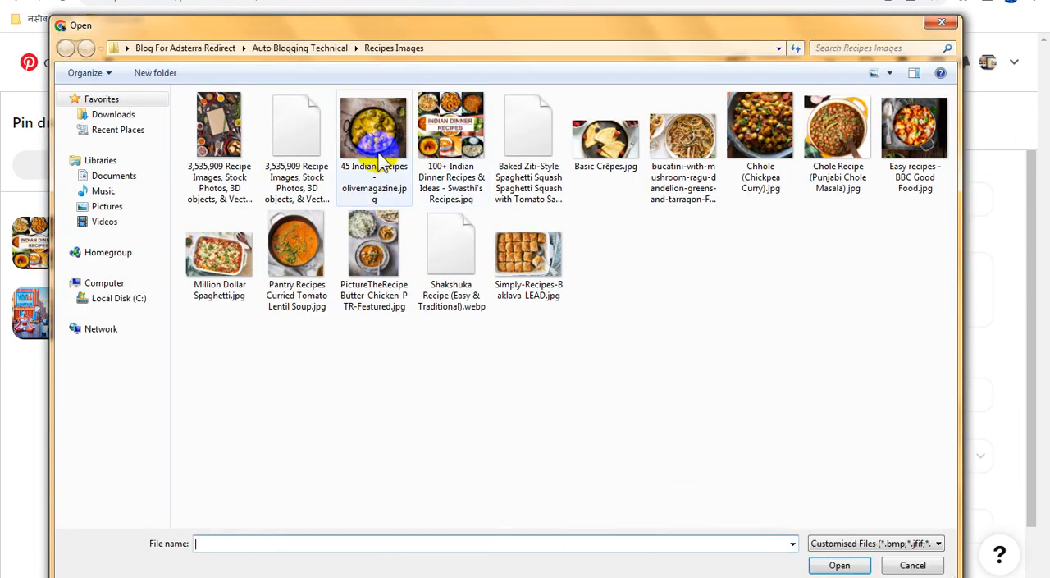
pyautogui.click(371, 143)
pyautogui.click(369, 139)
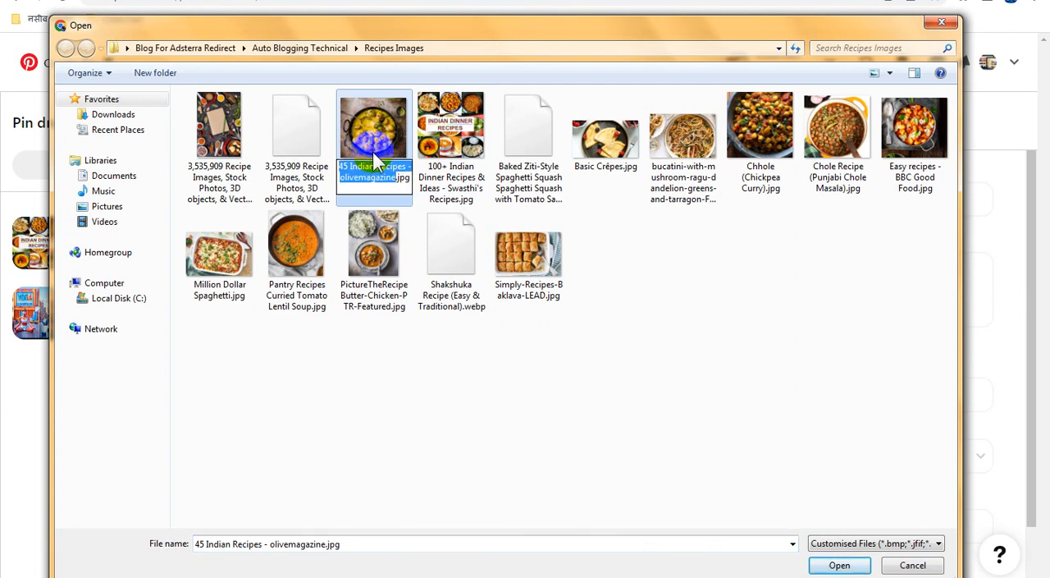
pyautogui.doubleClick(371, 132)
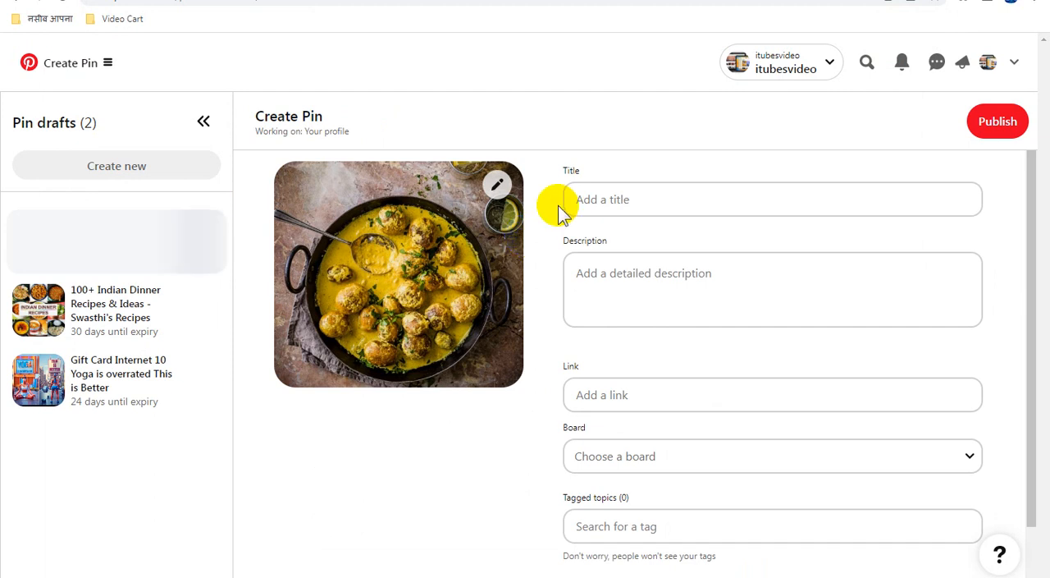
# Set the pin's title and description to "45 Indian Recipes - olivemagazine" and assign it to the Auto Blogging Technical board.
pyautogui.click(613, 201)
pyautogui.hotkey('ctrl', 'v')
pyautogui.click(625, 297)
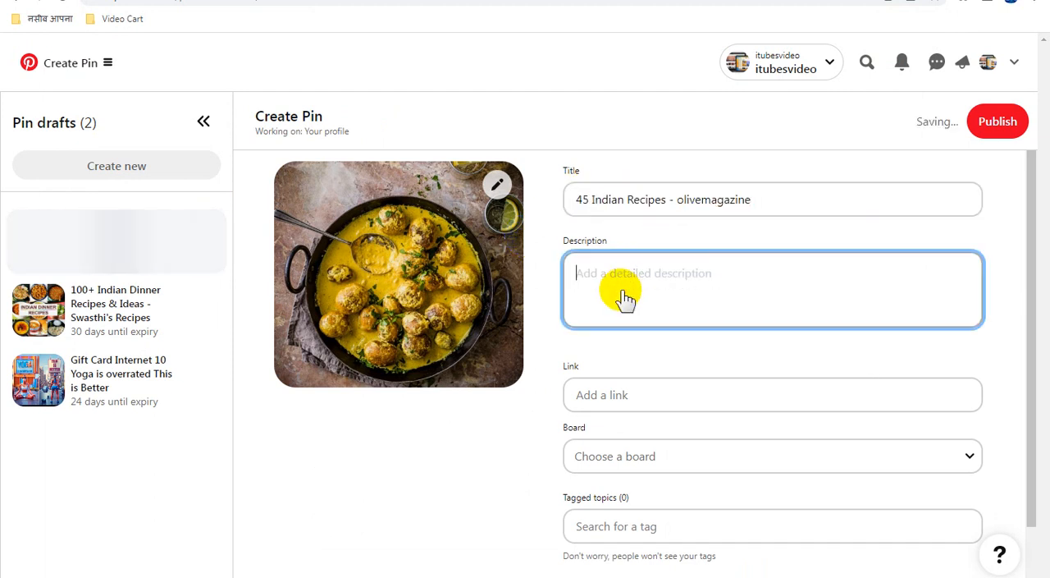
pyautogui.hotkey('ctrl', 'v')
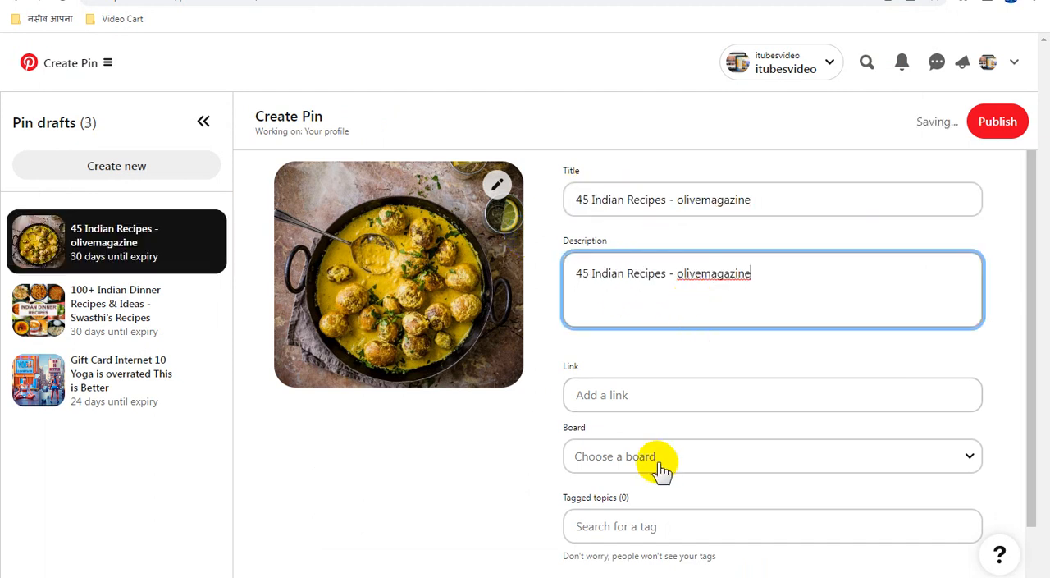
pyautogui.click(663, 458)
pyautogui.click(689, 376)
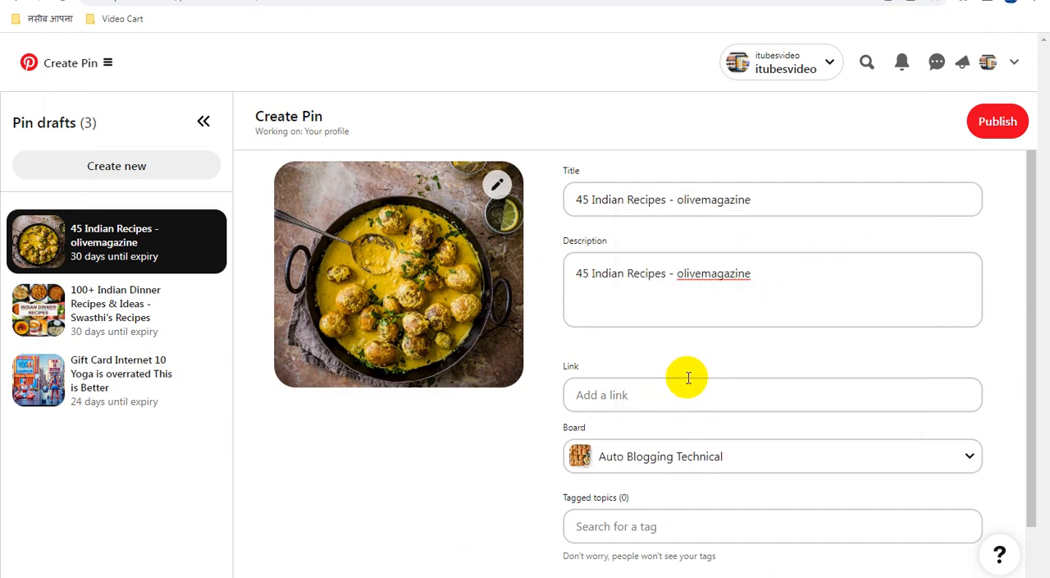
# Copy the DirectLink_3 URL from Adsterra into the 45 Indian Recipes pin's link on Pinterest and publish the pin.
pyautogui.click(746, 16)
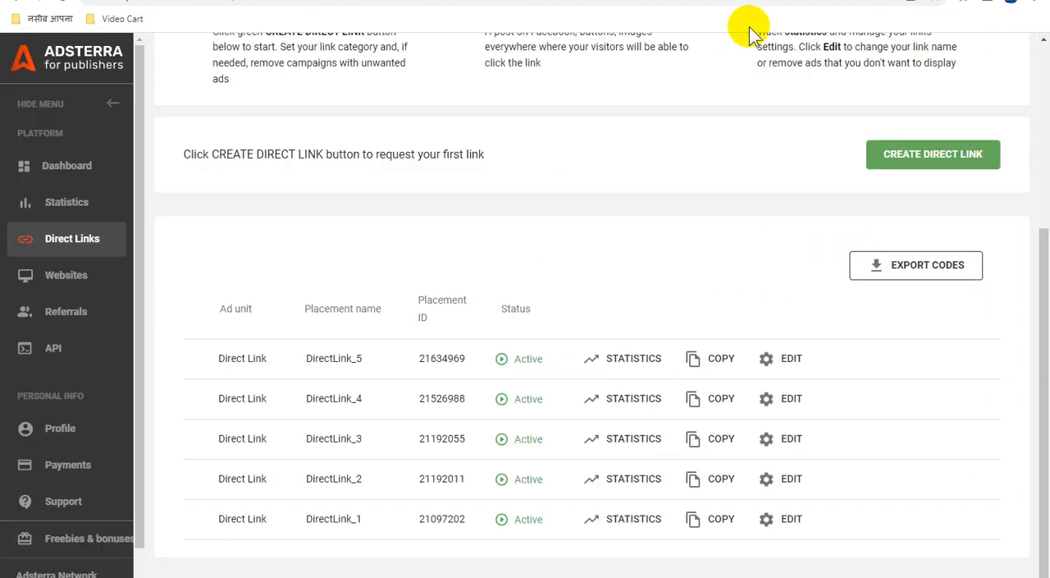
pyautogui.click(708, 438)
pyautogui.click(640, 2)
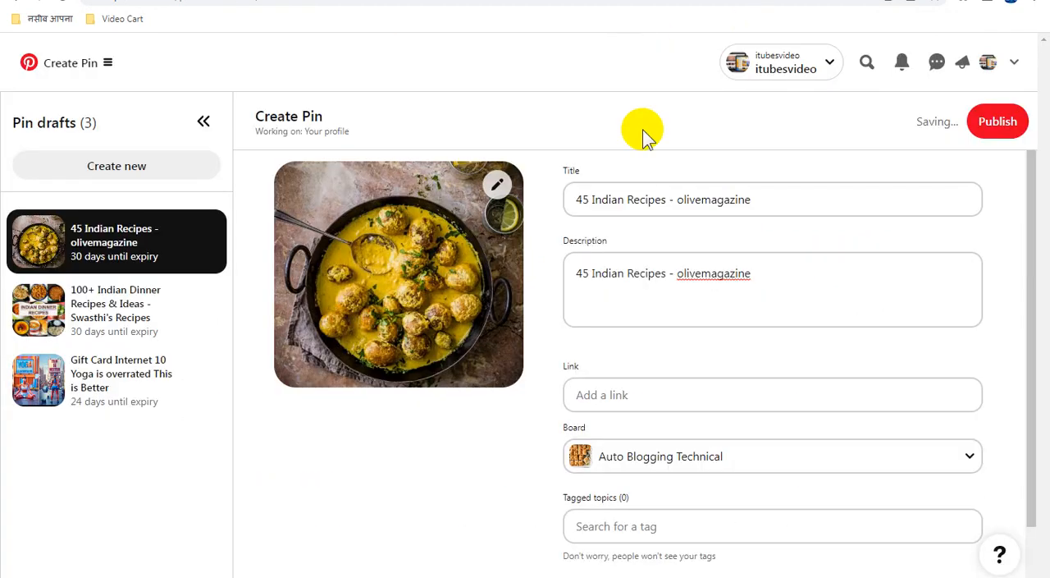
pyautogui.click(647, 398)
pyautogui.hotkey('ctrl', 'v')
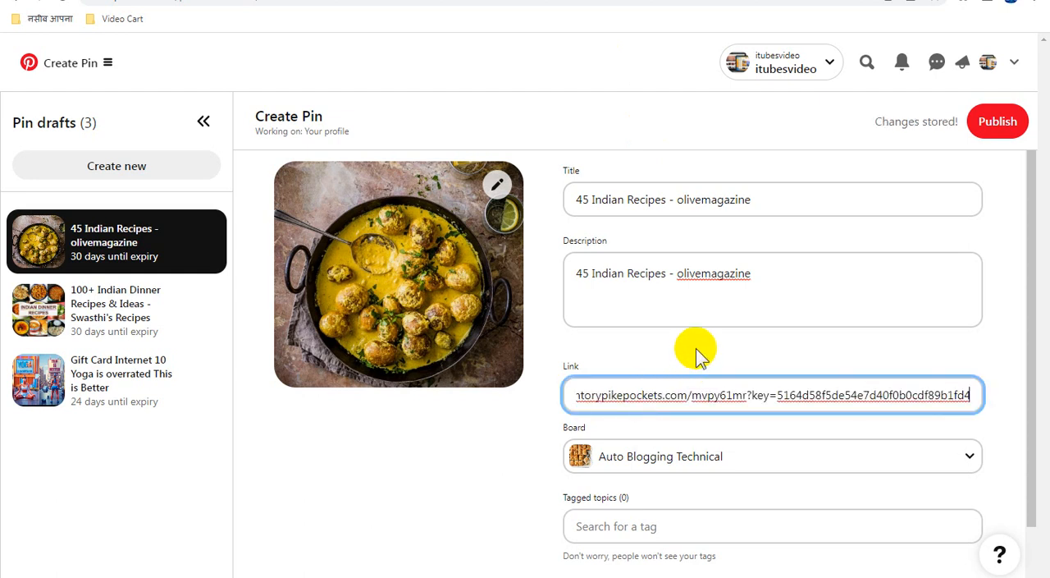
pyautogui.click(996, 122)
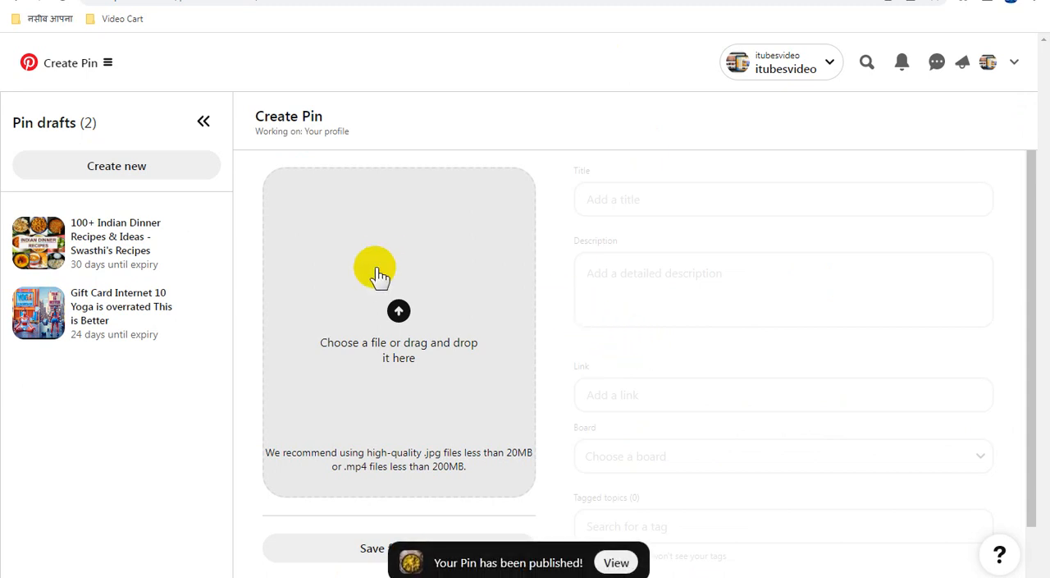
# Try to upload the "3,535,909 Recipe Images, Stock Photos, 3D objects, & Vectors.webp" image to a new pin.
pyautogui.click(404, 297)
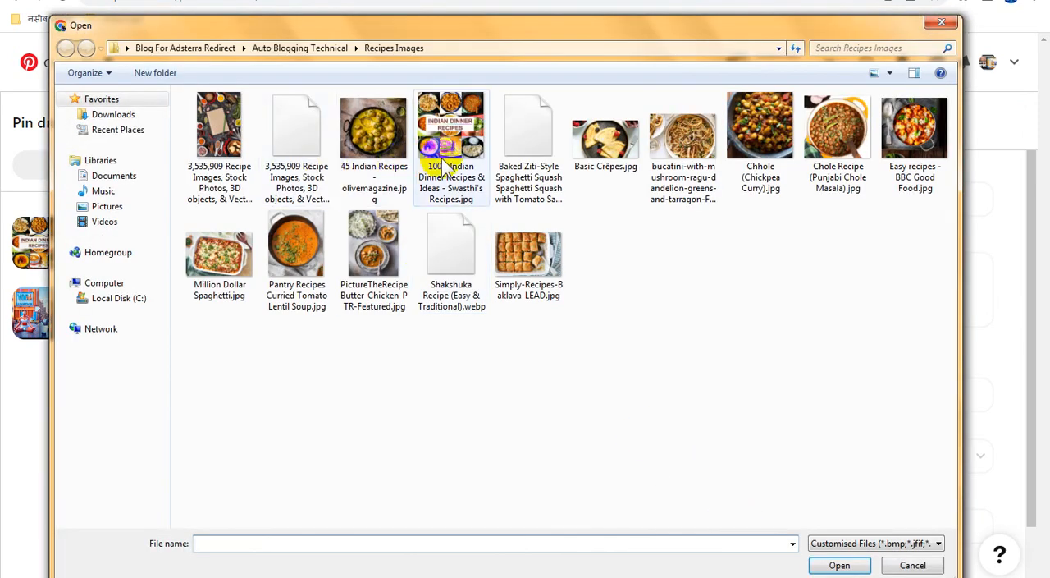
pyautogui.click(372, 161)
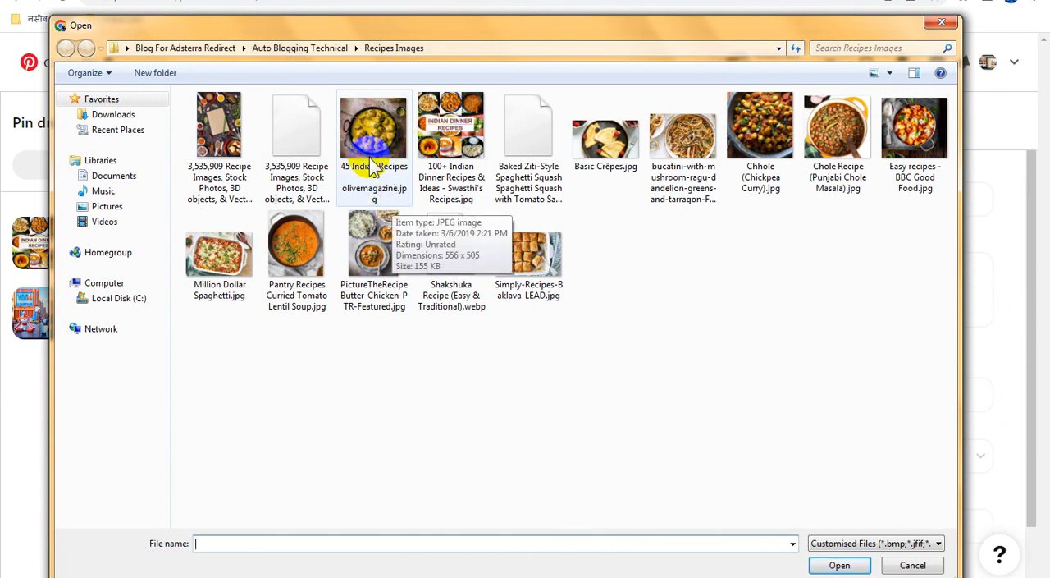
pyautogui.click(376, 144)
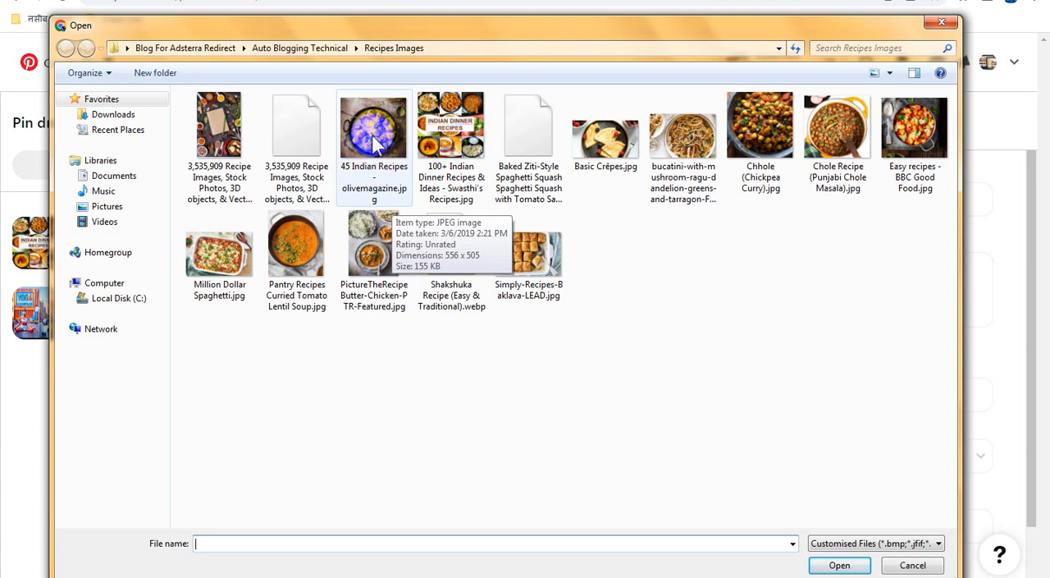
pyautogui.click(286, 125)
pyautogui.click(287, 129)
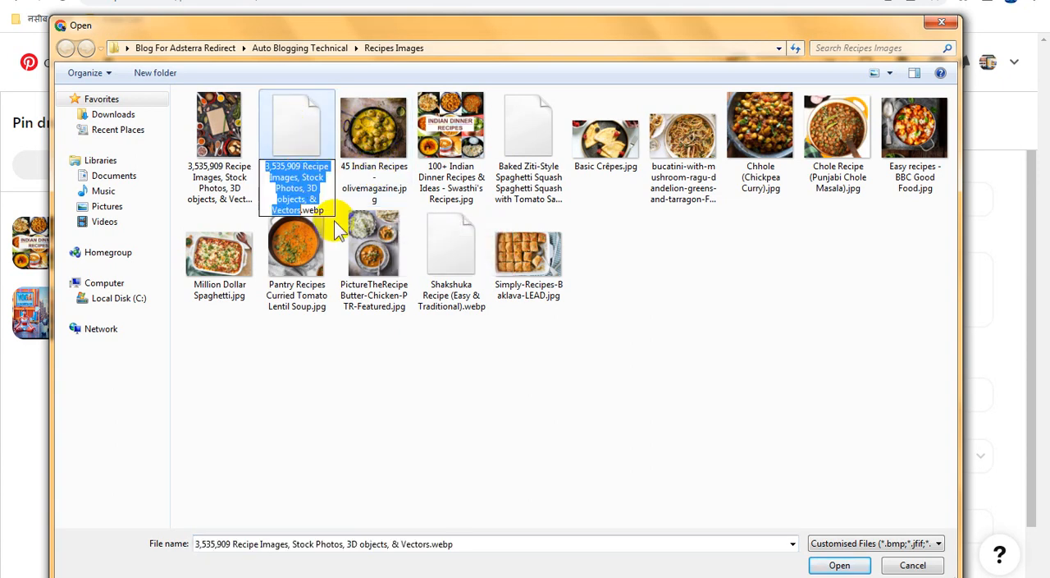
pyautogui.doubleClick(301, 129)
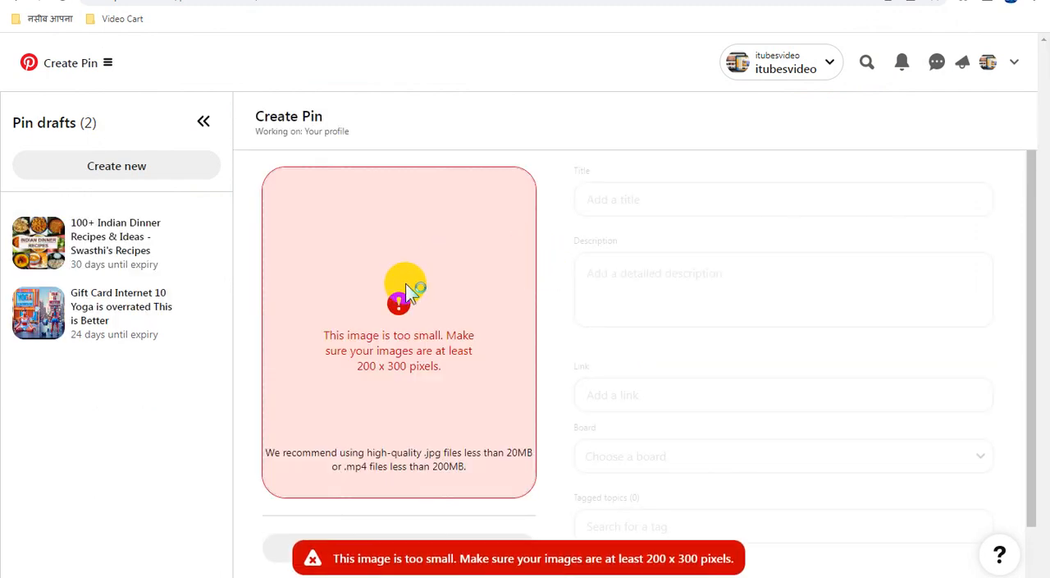
# Copy the file name of "3,535,909 Recipe Images, Stock Photos, 3D objects, & Vectors.jpg" and upload that image to the new pin.
pyautogui.click(359, 215)
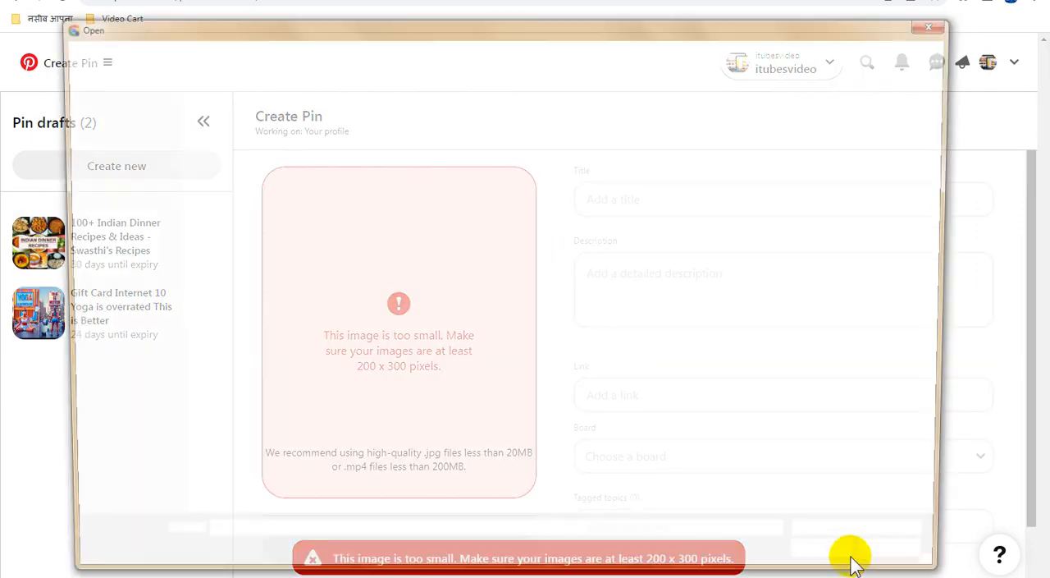
pyautogui.click(236, 141)
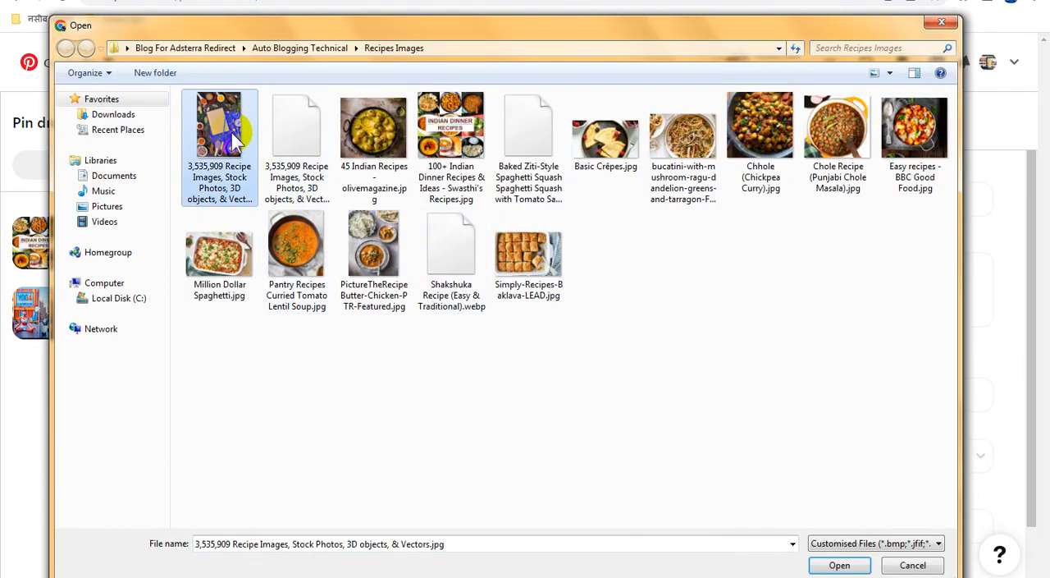
pyautogui.press('F2')
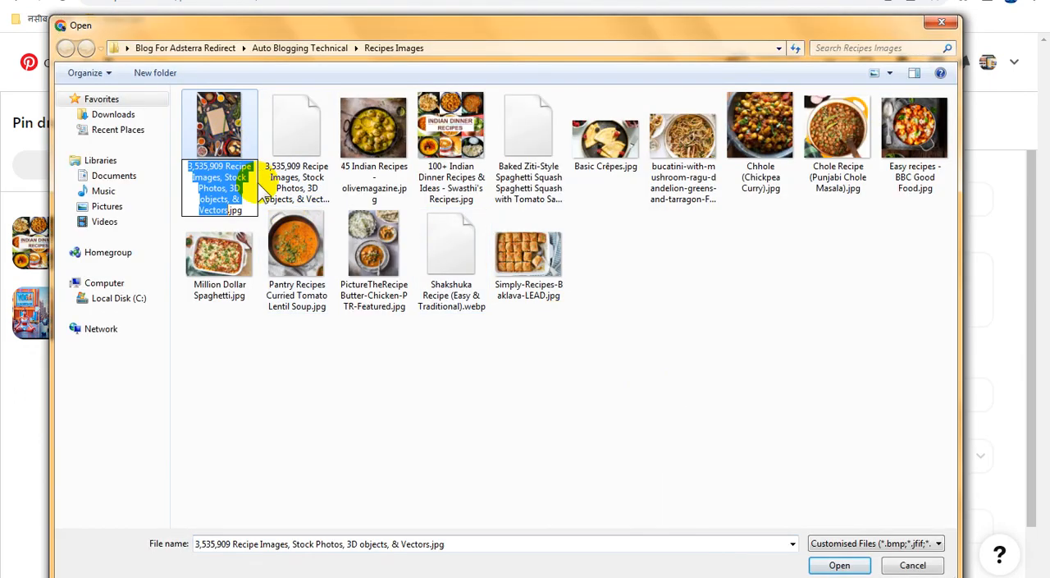
pyautogui.doubleClick(227, 135)
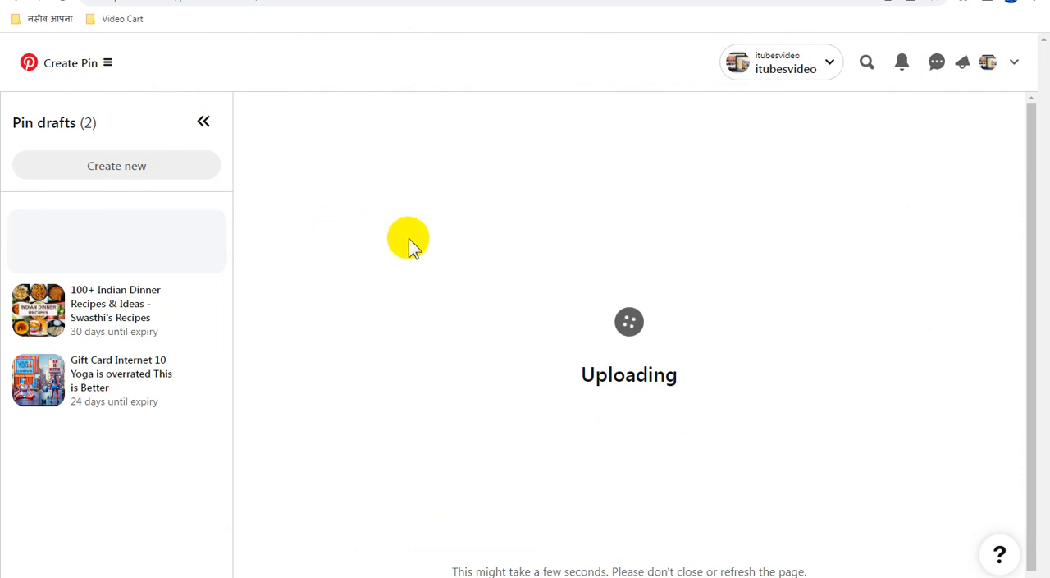
# Set the title and description to "3,535,909 Recipe Images, Stock Photos, 3D objects, & Vectors" and assign the Auto Blogging Technical board.
pyautogui.click(628, 199)
pyautogui.hotkey('ctrl', 'v')
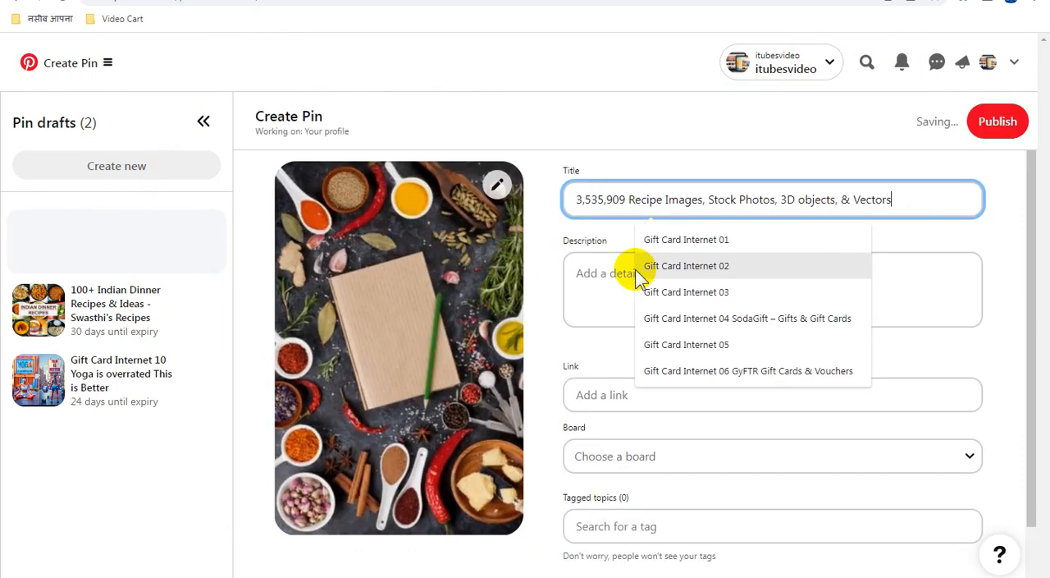
pyautogui.click(604, 289)
pyautogui.hotkey('ctrl', 'v')
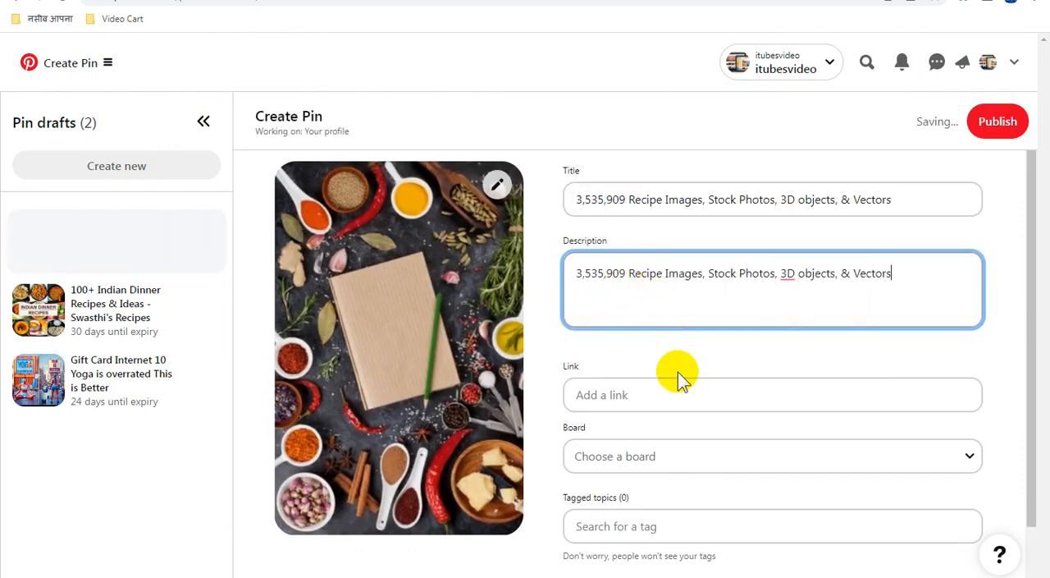
pyautogui.click(659, 459)
pyautogui.click(687, 384)
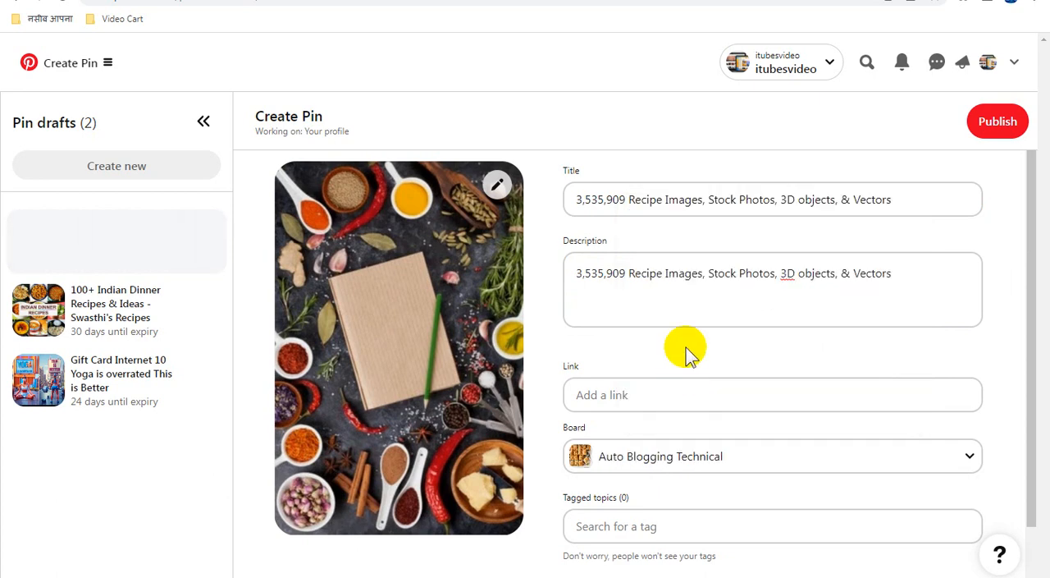
# Copy the DirectLink_4 URL from Adsterra into the stock photos recipe pin's link on Pinterest and publish the pin.
pyautogui.click(747, 1)
pyautogui.click(711, 402)
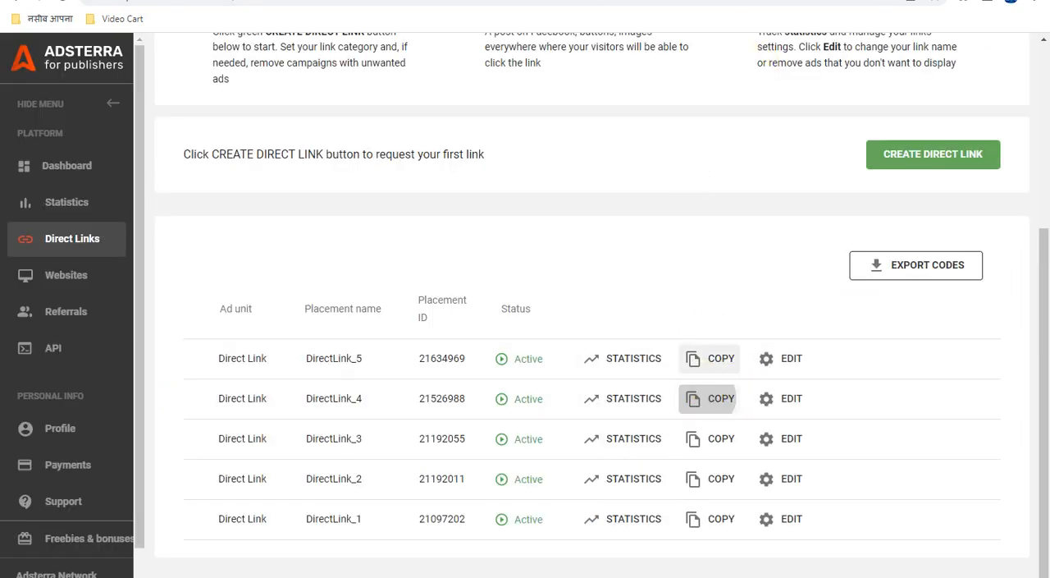
pyautogui.click(608, 1)
pyautogui.click(617, 392)
pyautogui.hotkey('ctrl', 'v')
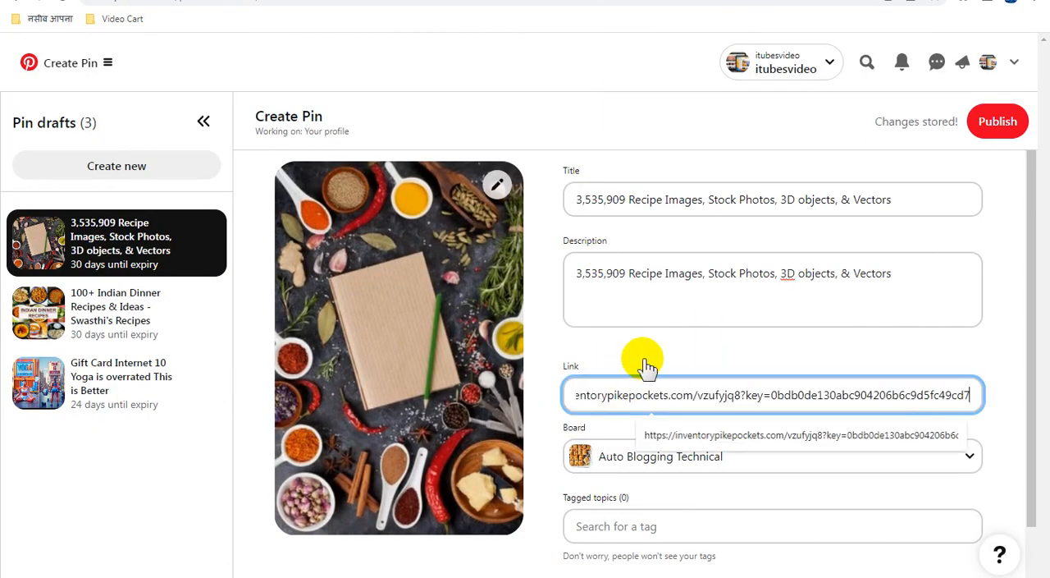
pyautogui.click(648, 345)
pyautogui.click(949, 144)
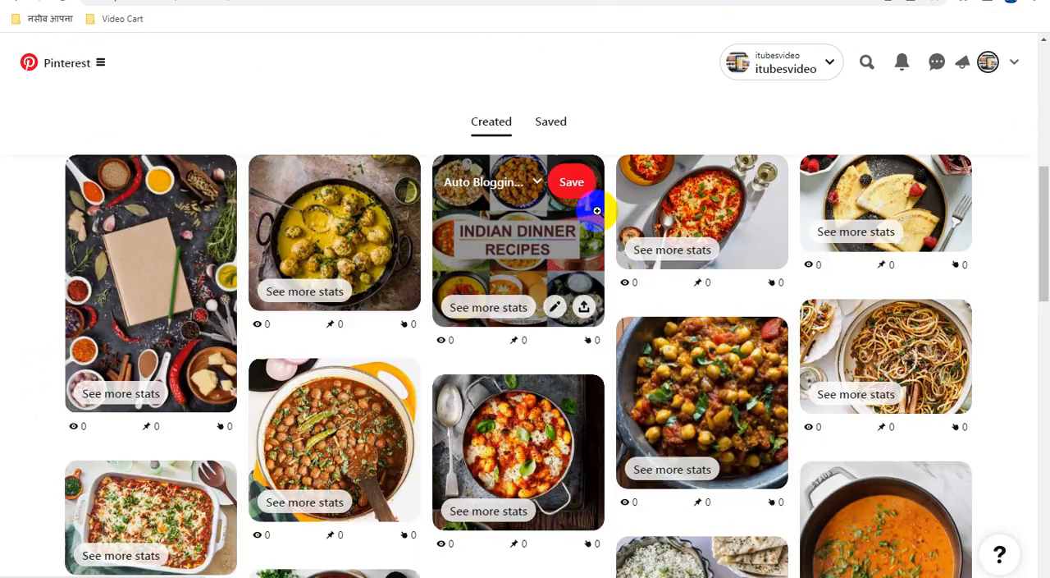
# Review the published recipe pins and their stats among the profile's created pins.
pyautogui.scroll(1, 606, 203)
pyautogui.scroll(-2, 673, 272)
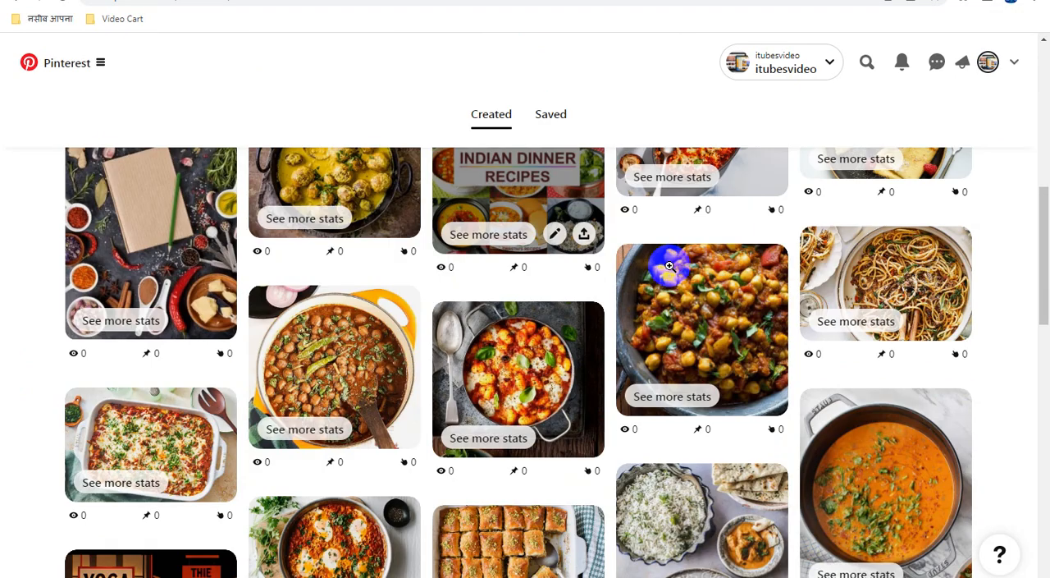
pyautogui.scroll(-2, 671, 266)
pyautogui.scroll(-4, 675, 271)
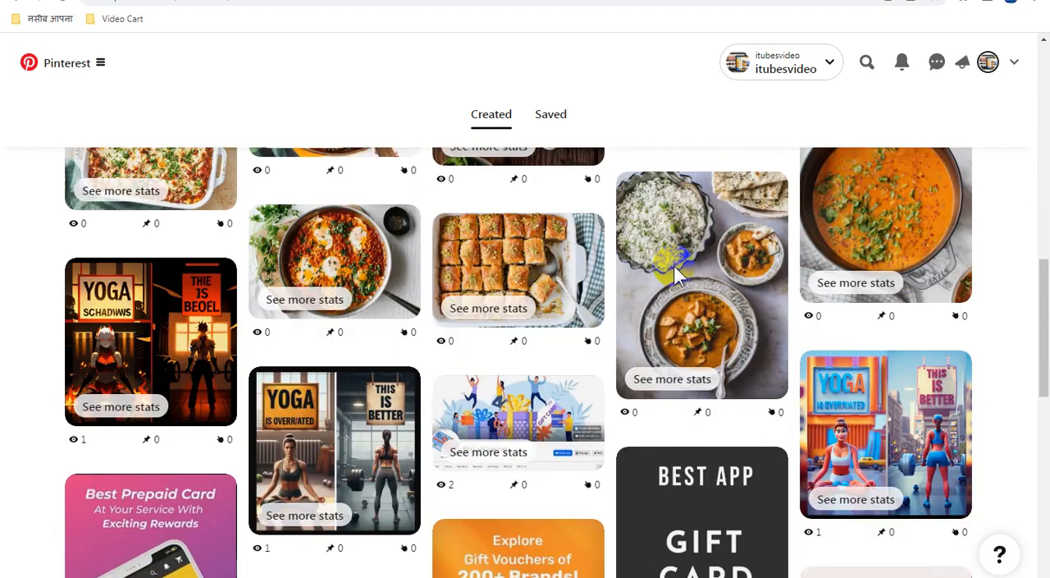
pyautogui.scroll(9, 673, 274)
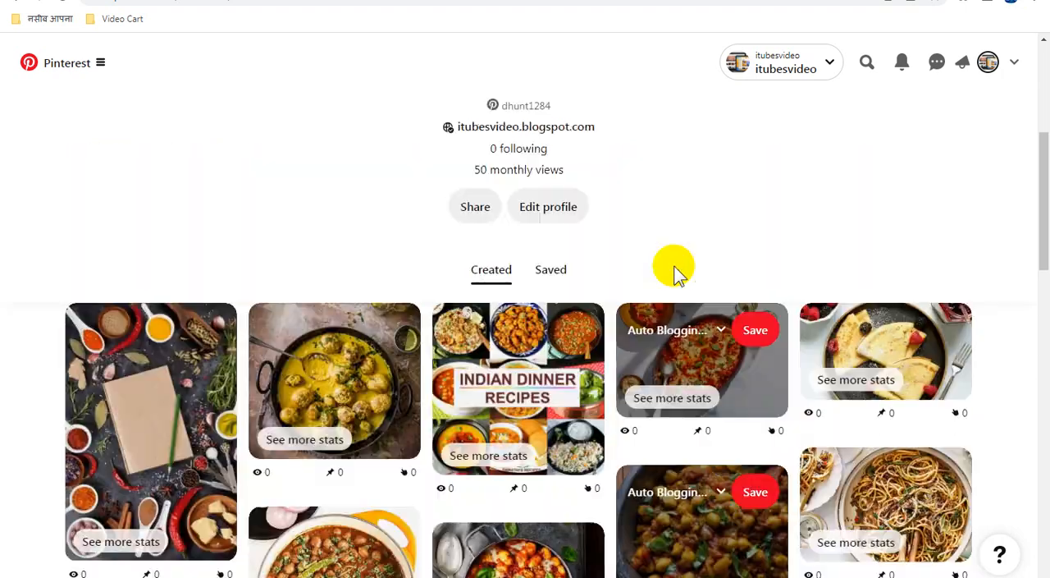
pyautogui.scroll(2, 675, 266)
# Switch to Adsterra, reload the Direct Links page, and check the account balance and the list of direct links.
pyautogui.click(741, 0)
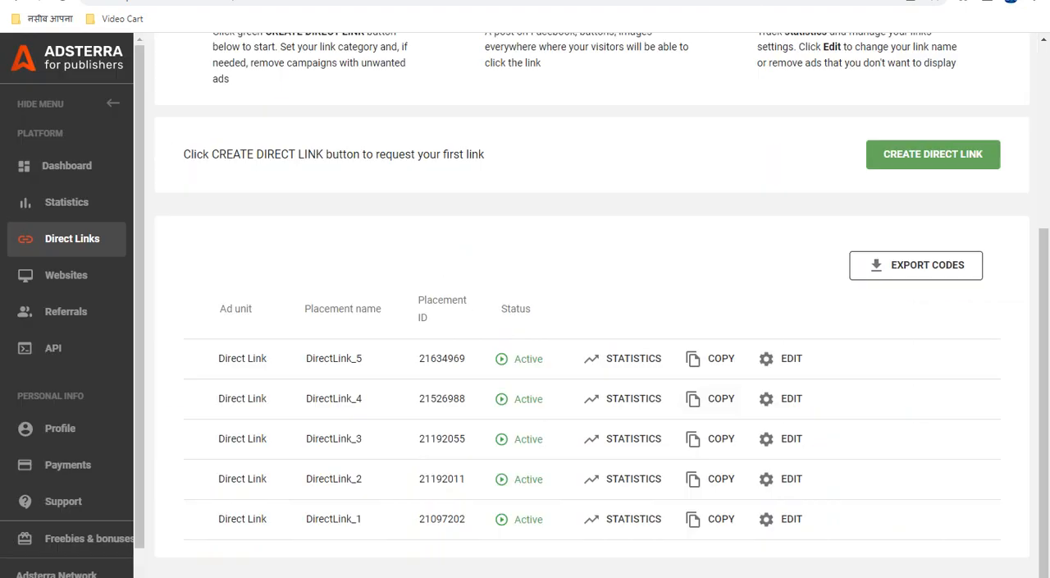
pyautogui.scroll(4, 755, 236)
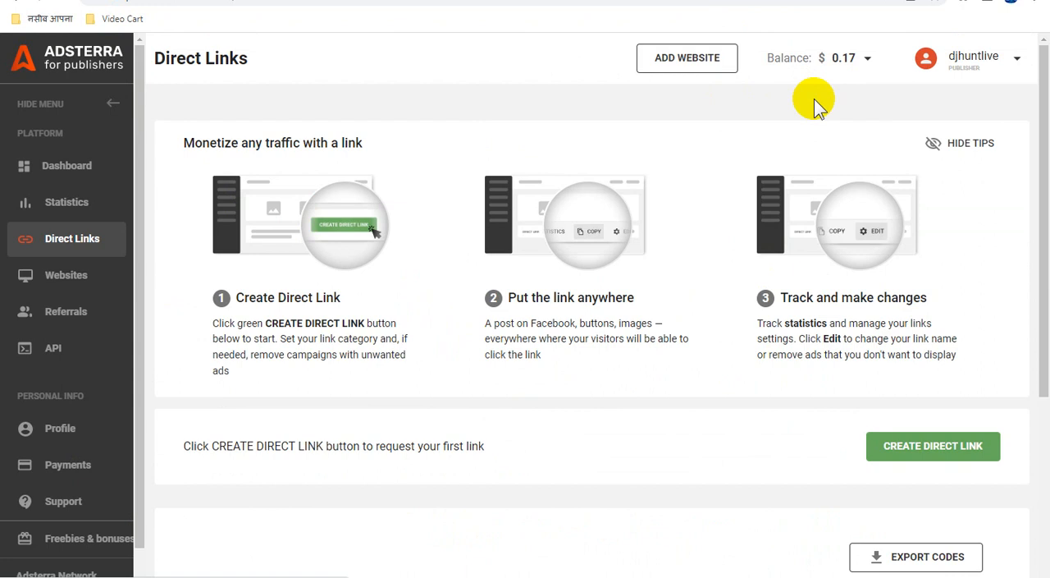
pyautogui.press('F5')
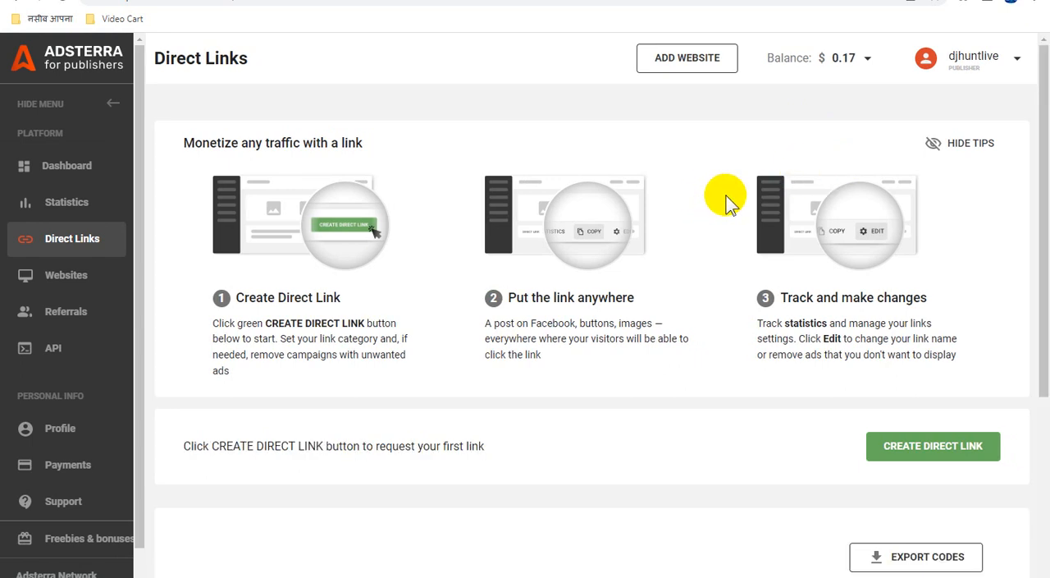
pyautogui.scroll(-3, 733, 201)
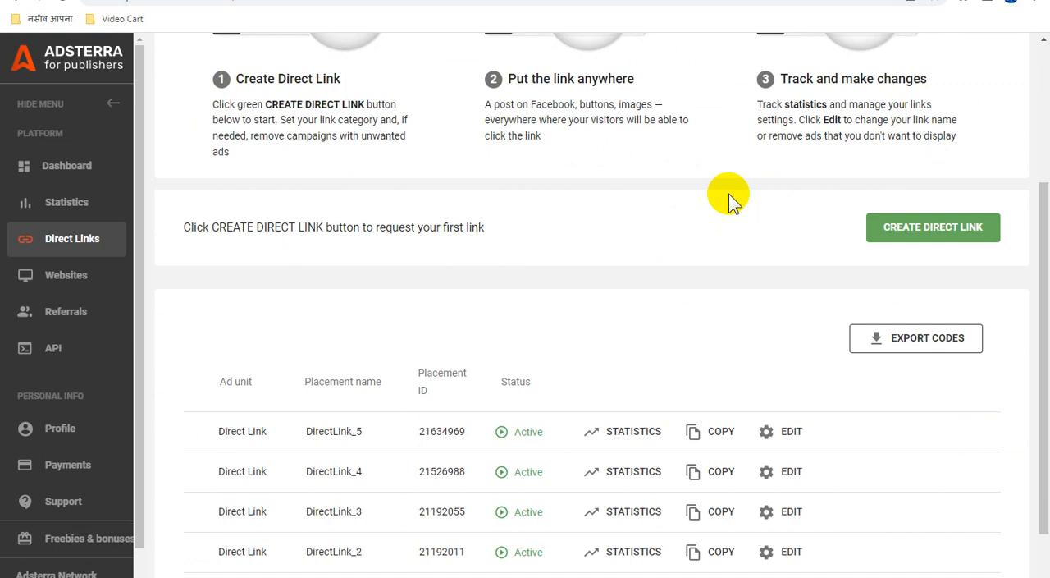
# Open the statistics for DirectLink_5 and check its impressions, clicks, CTR, CPM and revenue by date.
pyautogui.click(644, 415)
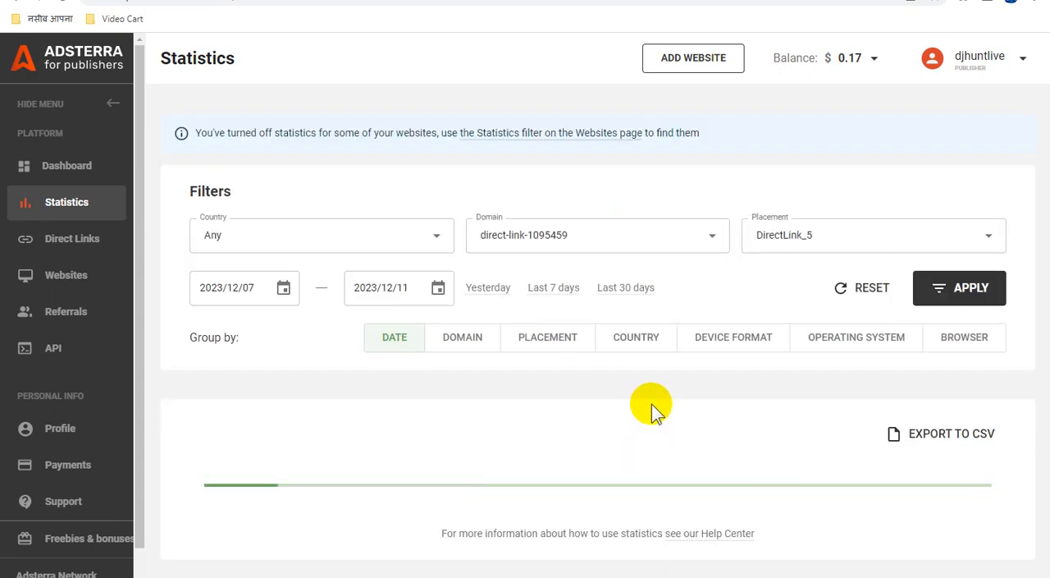
pyautogui.scroll(-1, 663, 371)
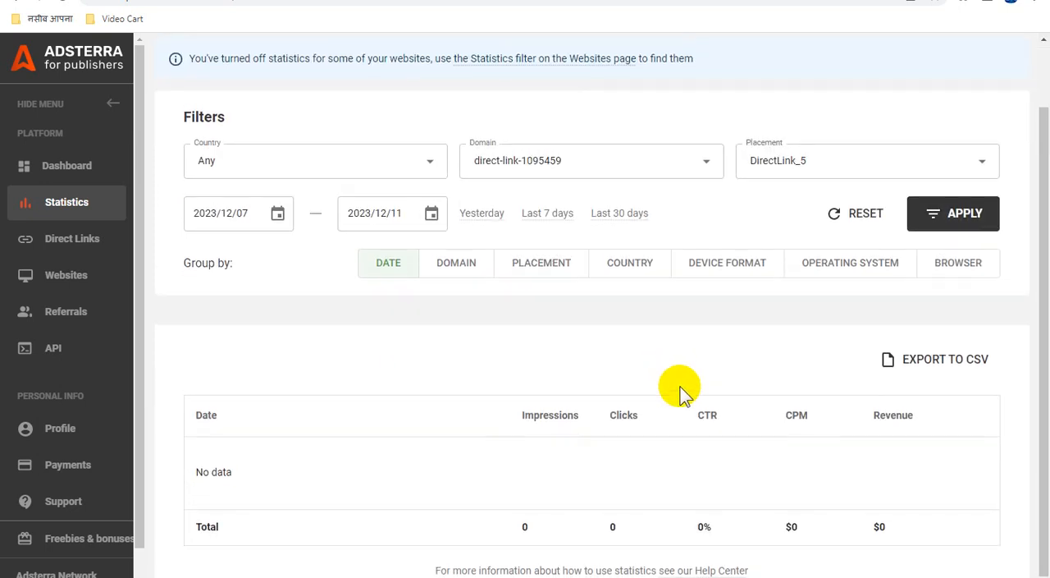
pyautogui.scroll(1, 683, 386)
pyautogui.scroll(-1, 685, 385)
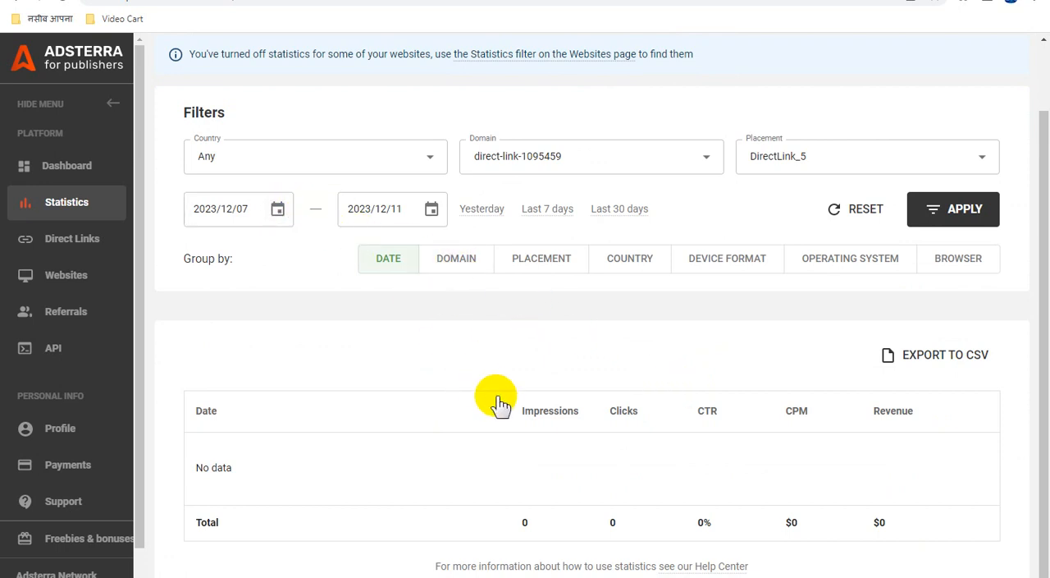
pyautogui.scroll(1, 499, 404)
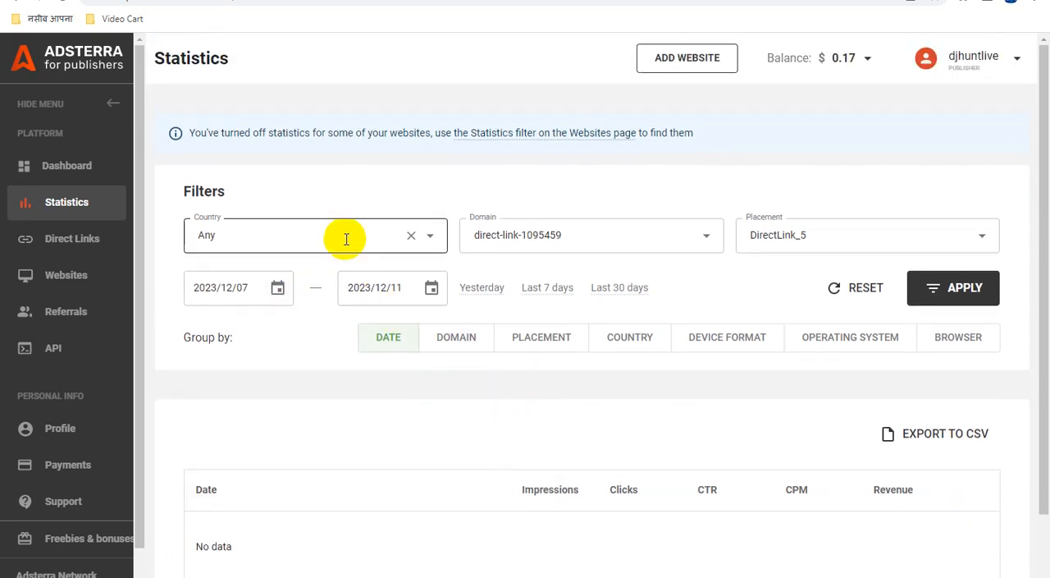
# Set the start date of the DirectLink_5 statistics to 2023/12/01, apply the filter and check the results.
pyautogui.click(279, 289)
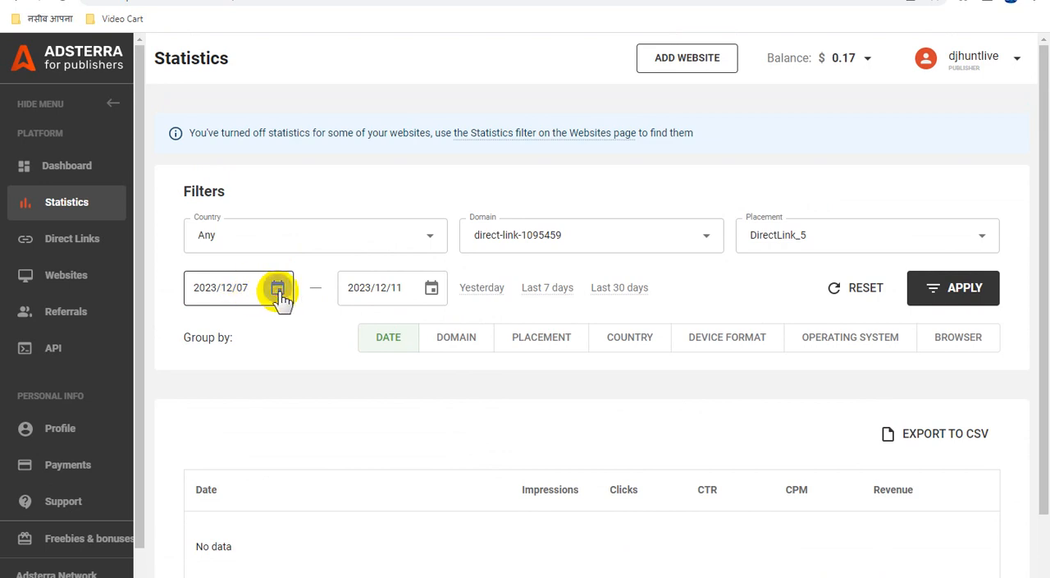
pyautogui.click(278, 289)
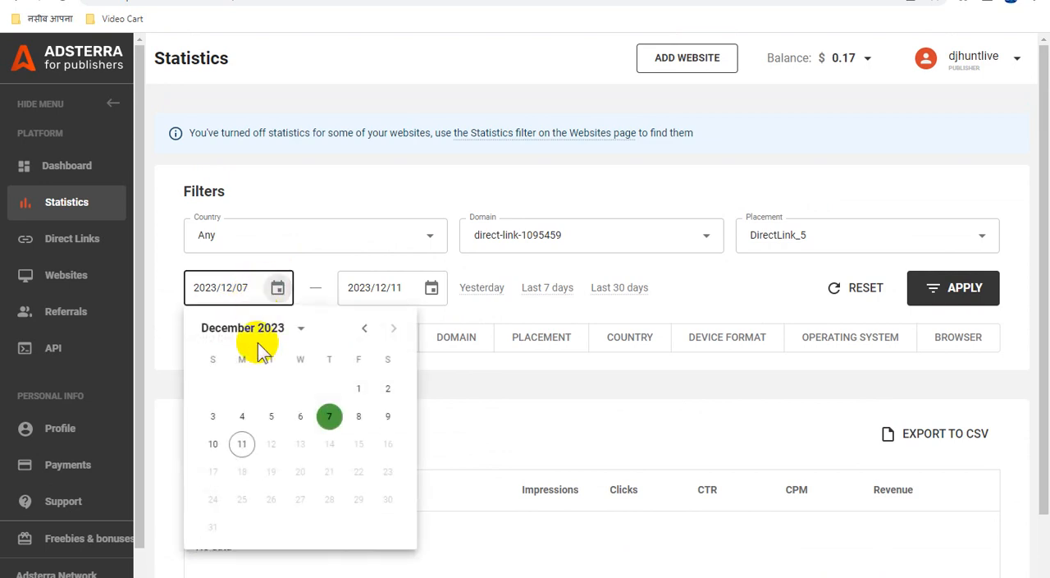
pyautogui.click(358, 390)
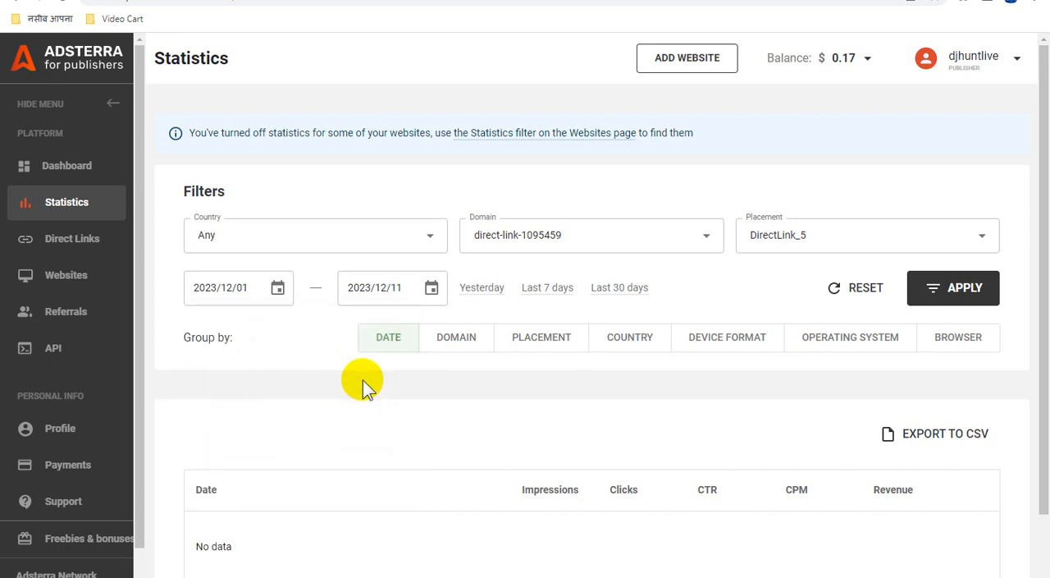
pyautogui.click(967, 289)
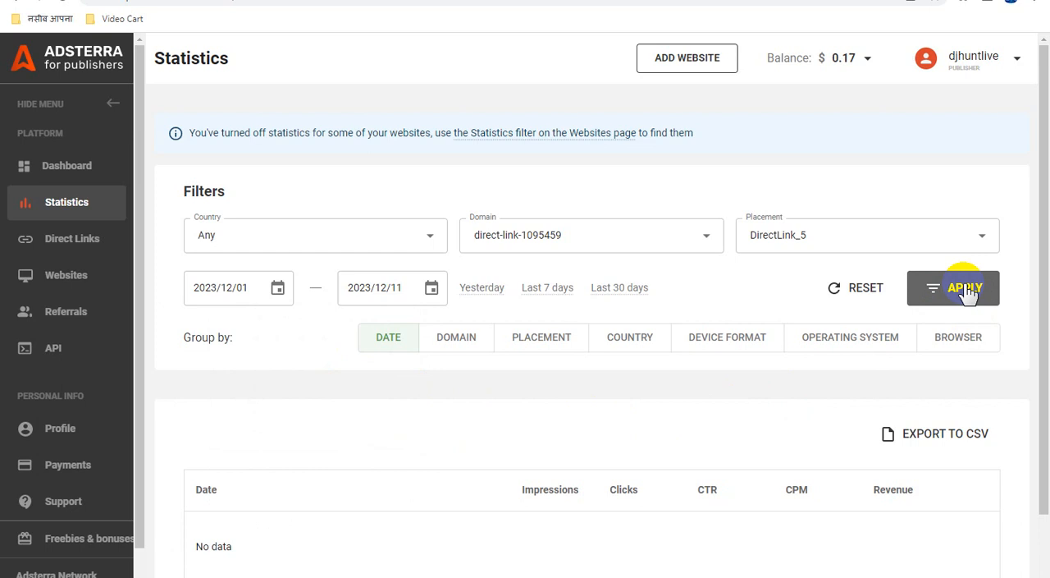
pyautogui.click(967, 289)
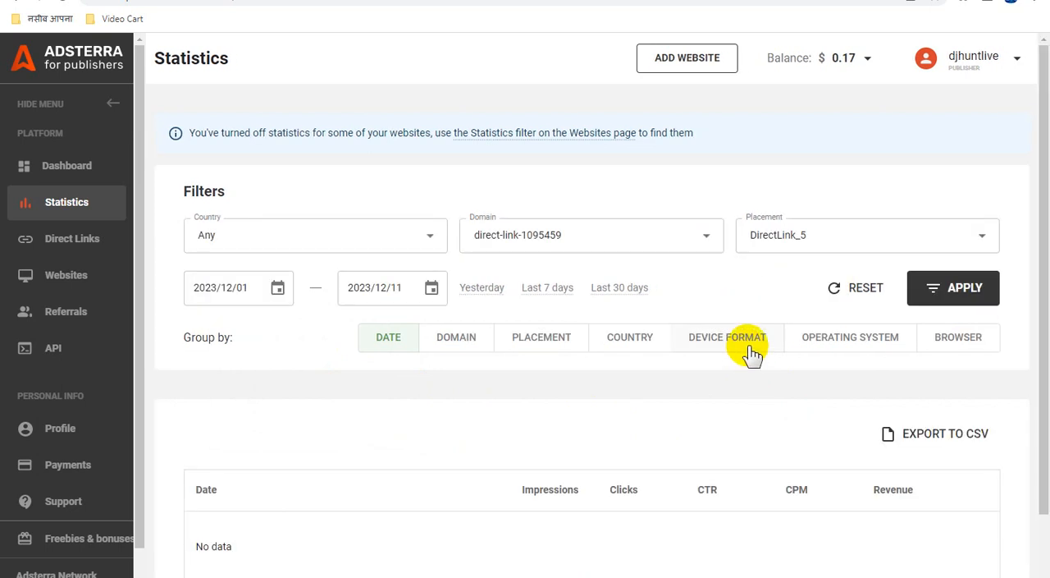
pyautogui.scroll(-1, 750, 351)
pyautogui.scroll(1, 738, 348)
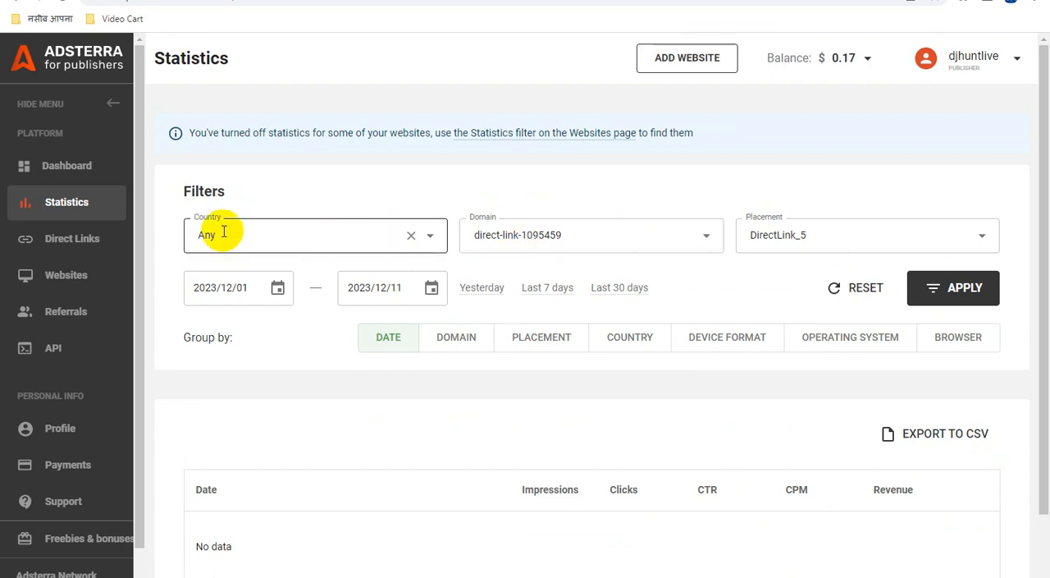
# Reopen the Statistics page for all domains, review the daily impressions and revenue, and show the balance breakdown.
pyautogui.click(70, 169)
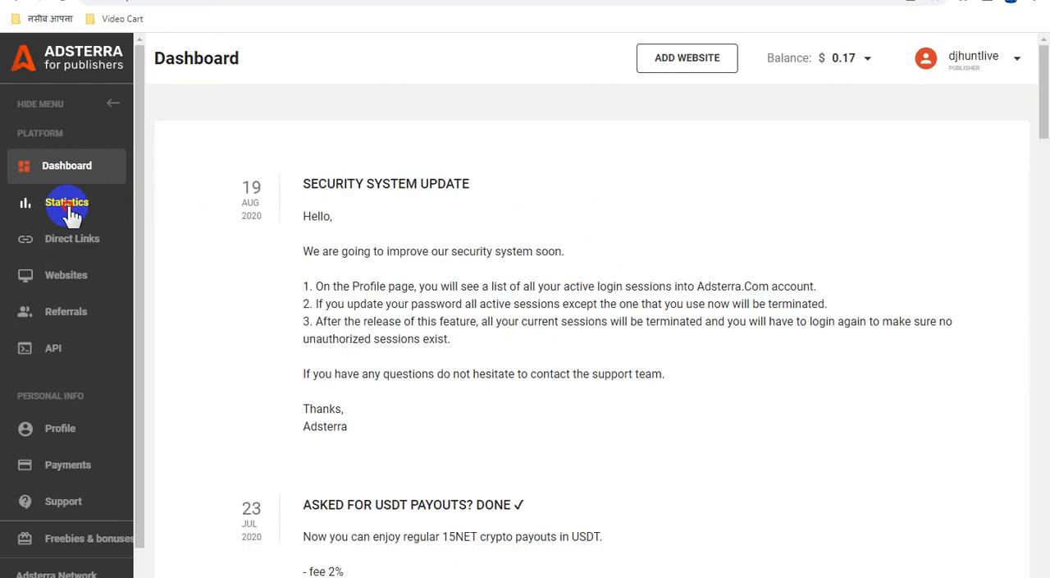
pyautogui.click(71, 211)
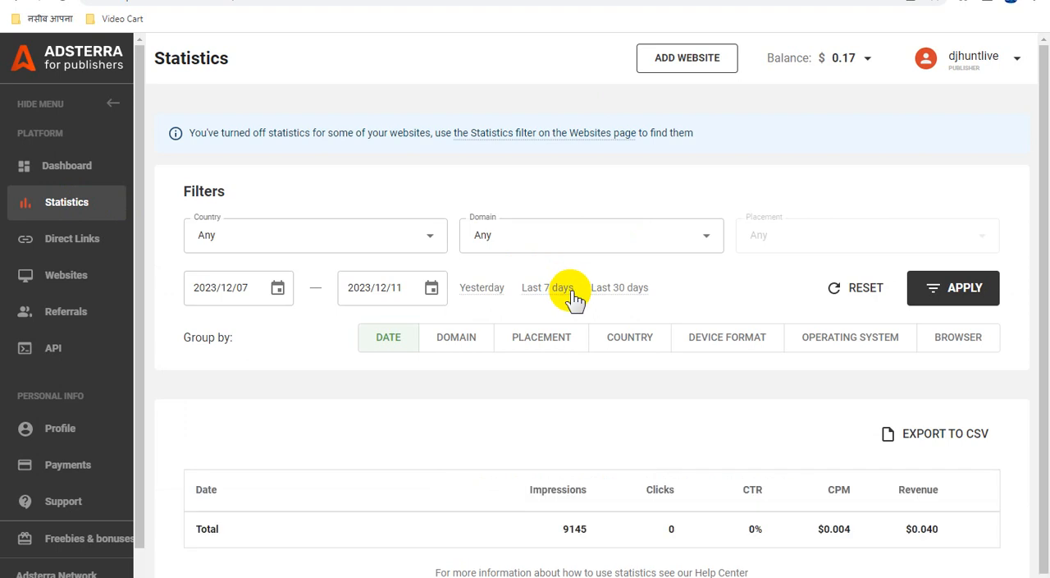
pyautogui.scroll(-2, 570, 294)
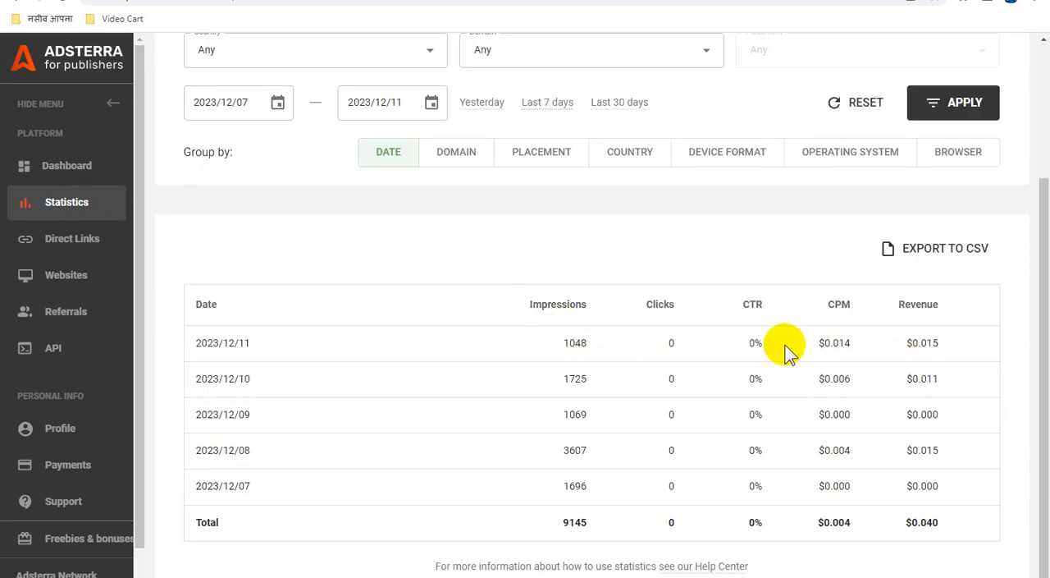
pyautogui.scroll(2, 874, 430)
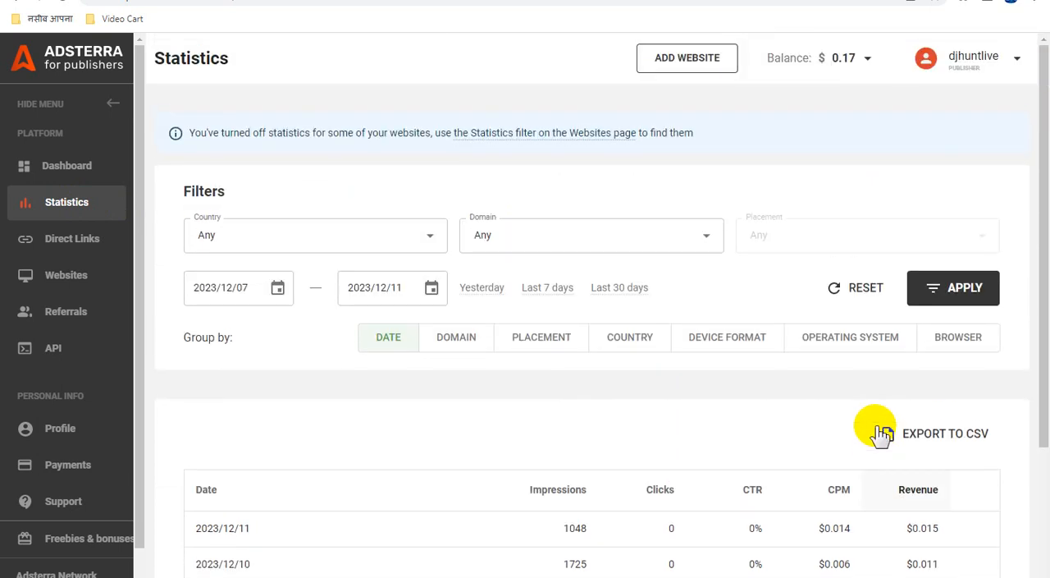
pyautogui.click(863, 59)
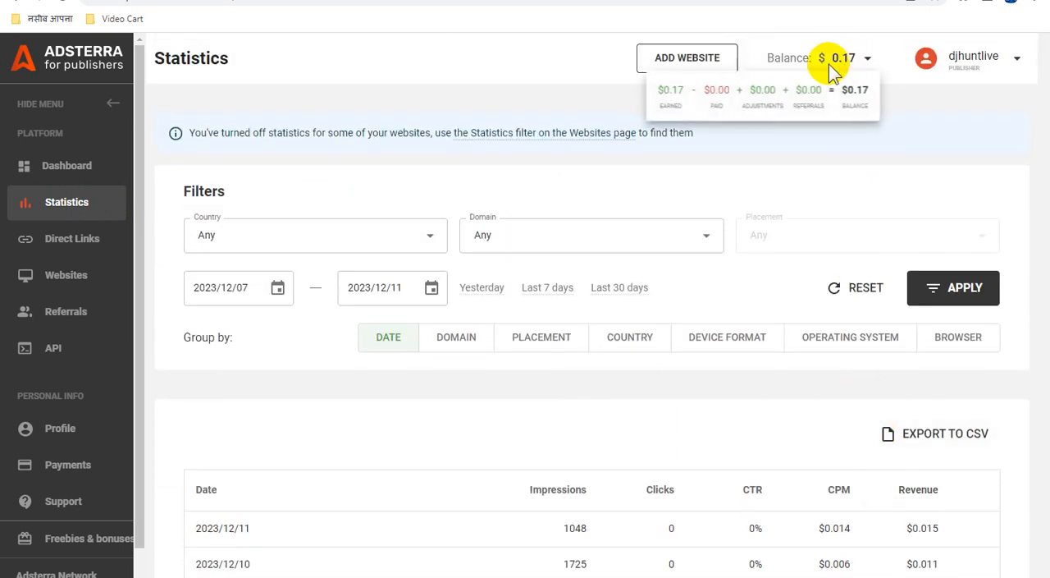